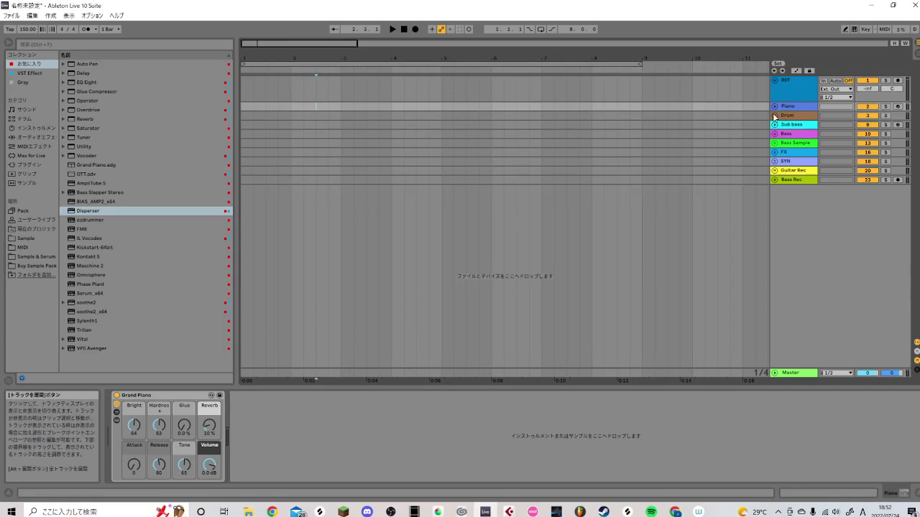
- Unfold the Drum group, select its Kick track, and browse the Sample library to the Drum > Kick & Snare > Dubstep > Kick folder
{"action": "left_click", "coordinate": [774, 115]}
{"action": "left_click", "coordinate": [788, 168]}
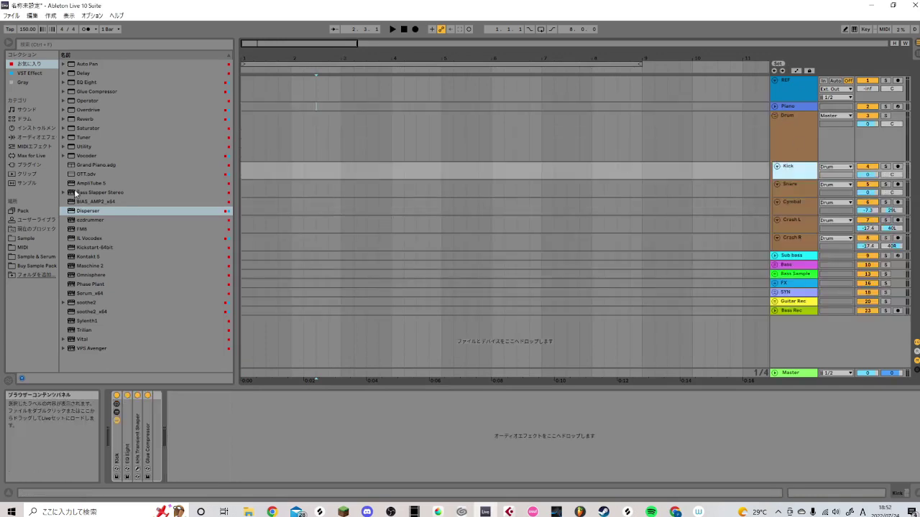
{"action": "left_click", "coordinate": [28, 238]}
{"action": "left_click", "coordinate": [72, 146]}
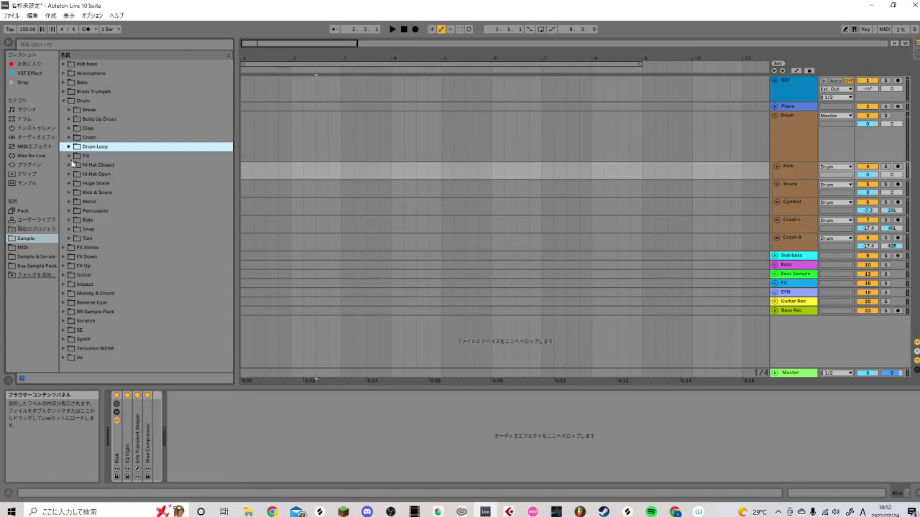
{"action": "left_click", "coordinate": [70, 193]}
{"action": "left_click", "coordinate": [84, 218]}
{"action": "left_click", "coordinate": [74, 203]}
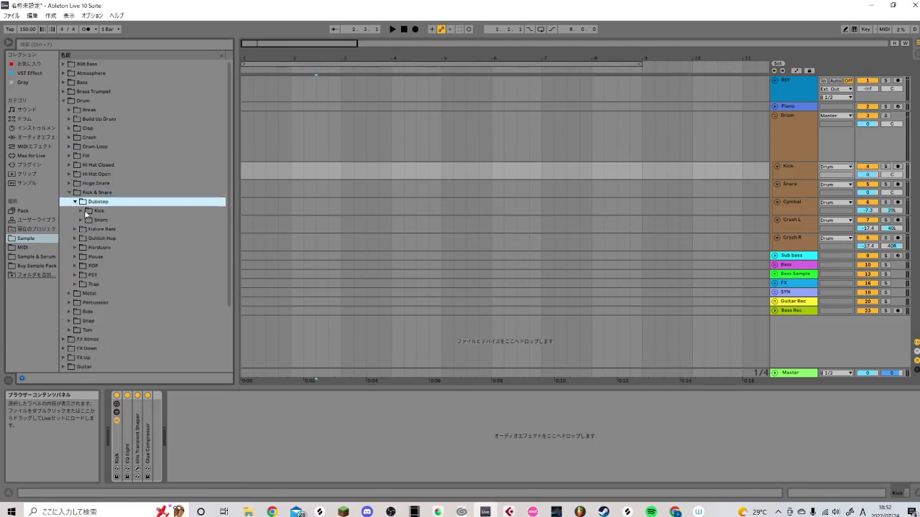
{"action": "left_click", "coordinate": [81, 212]}
- Audition the BRLY_ALVE kick samples and place BRLY_ALVE_kick_fabric.wav on the Kick track at bar 1
{"action": "left_click", "coordinate": [101, 247]}
{"action": "scroll", "coordinate": [101, 247], "scroll_direction": "down", "scroll_amount": 2}
{"action": "left_click", "coordinate": [101, 245]}
{"action": "left_click", "coordinate": [120, 209]}
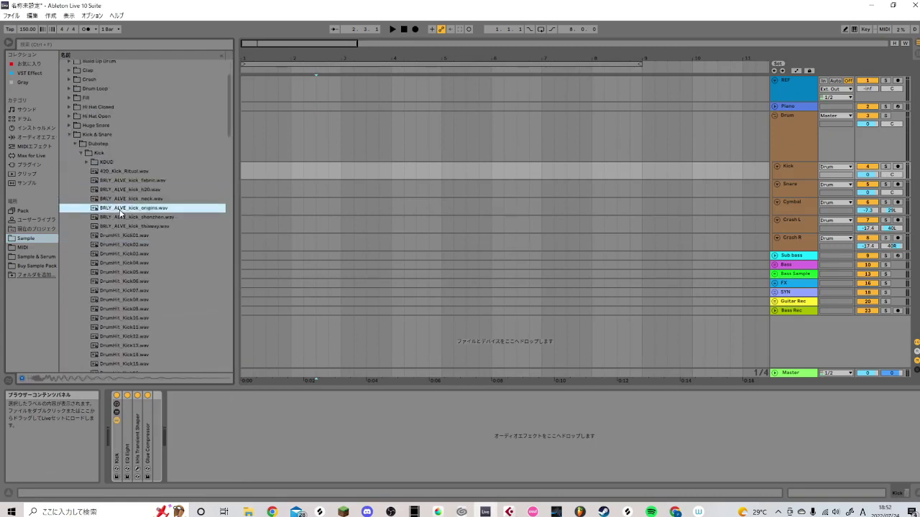
{"action": "left_click", "coordinate": [123, 195]}
{"action": "left_click", "coordinate": [123, 191]}
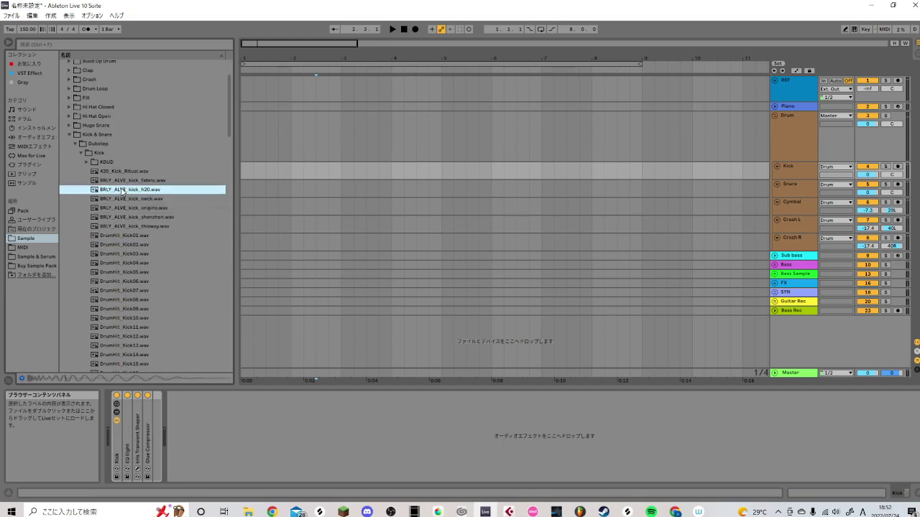
{"action": "left_click", "coordinate": [110, 183]}
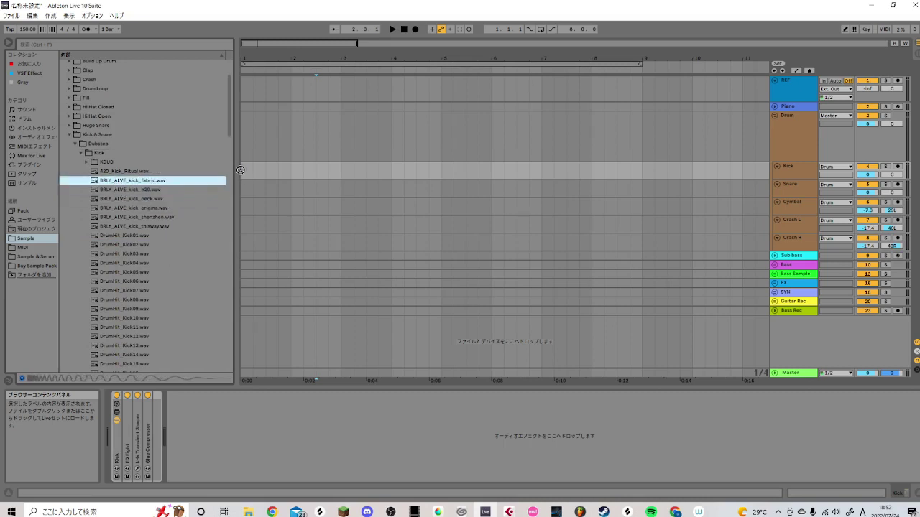
{"action": "left_click_drag", "start_coordinate": [244, 174], "coordinate": [246, 173]}
- Duplicate the one-bar kick section seven times on the Kick track so that bars 1 to 8 are filled
{"action": "left_click", "coordinate": [243, 170]}
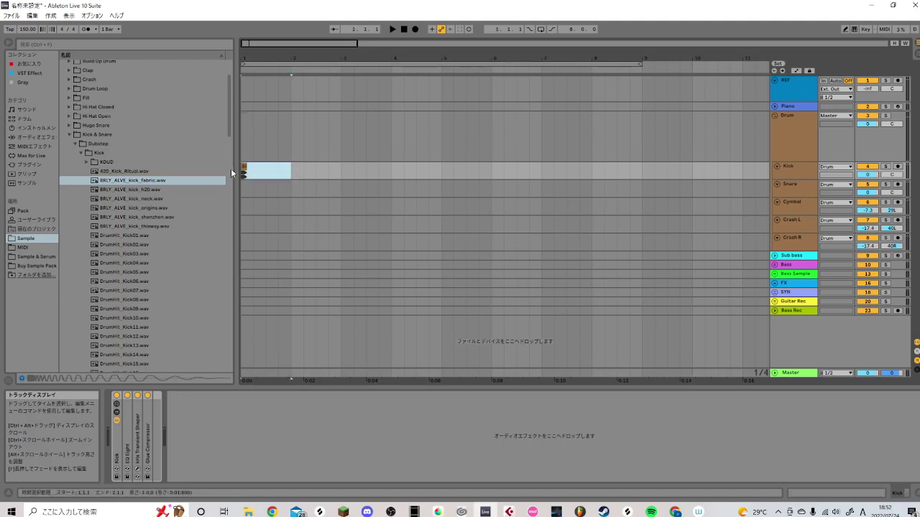
{"action": "key", "text": "ctrl+d"}
{"action": "key", "text": "ctrl+d"}
{"action": "key", "text": "ctrl+d"}
{"action": "key", "text": "ctrl+d"}
{"action": "key", "text": "ctrl+d"}
{"action": "key", "text": "ctrl+d"}
{"action": "key", "text": "ctrl+d"}
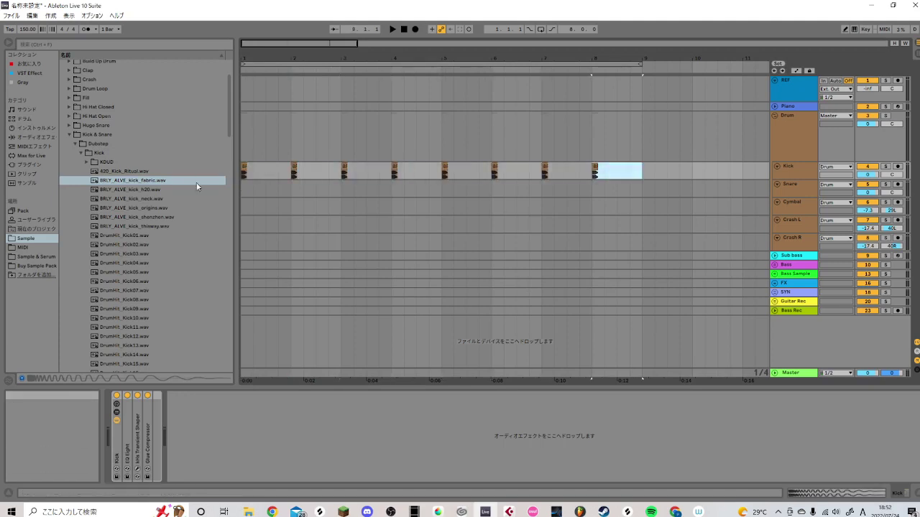
- Collapse the Kick samples, open the Dubstep Snare folder and audition its BRLY_ALVE snare samples
{"action": "left_click", "coordinate": [87, 162]}
{"action": "left_click", "coordinate": [81, 153]}
{"action": "left_click", "coordinate": [81, 163]}
{"action": "left_click", "coordinate": [102, 181]}
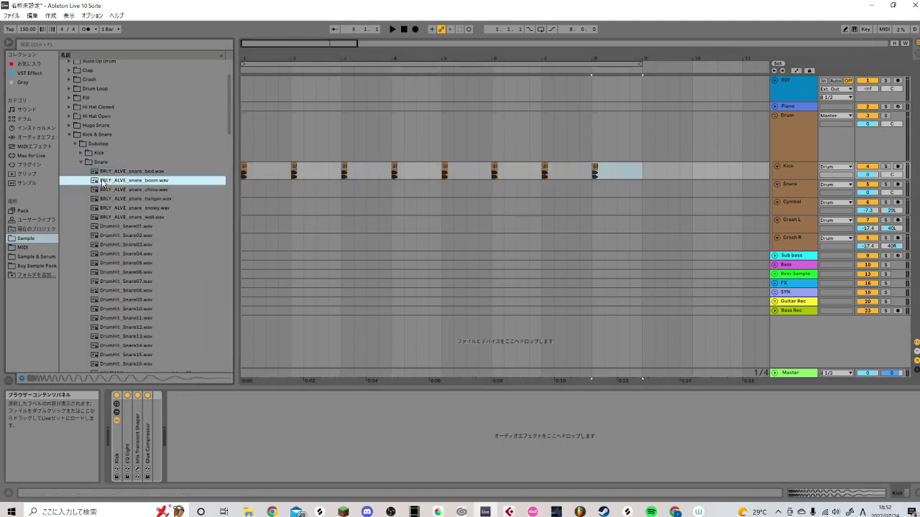
{"action": "left_click", "coordinate": [115, 191]}
{"action": "left_click_drag", "start_coordinate": [117, 192], "coordinate": [162, 204]}
{"action": "left_click", "coordinate": [151, 218]}
{"action": "scroll", "coordinate": [151, 216], "scroll_direction": "down", "scroll_amount": 5}
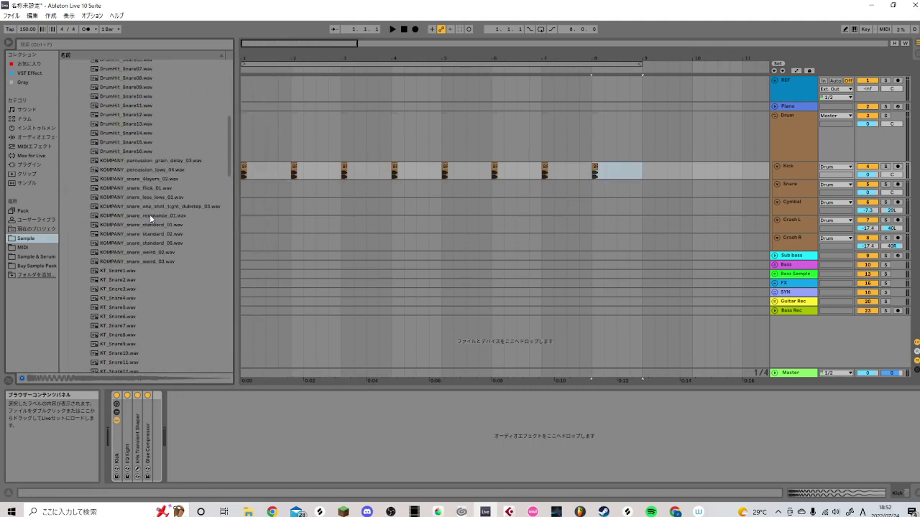
- Audition the KOMPANY and KT snare samples in the Dubstep Snare folder
{"action": "left_click", "coordinate": [150, 215]}
{"action": "left_click", "coordinate": [147, 227]}
{"action": "left_click", "coordinate": [145, 243]}
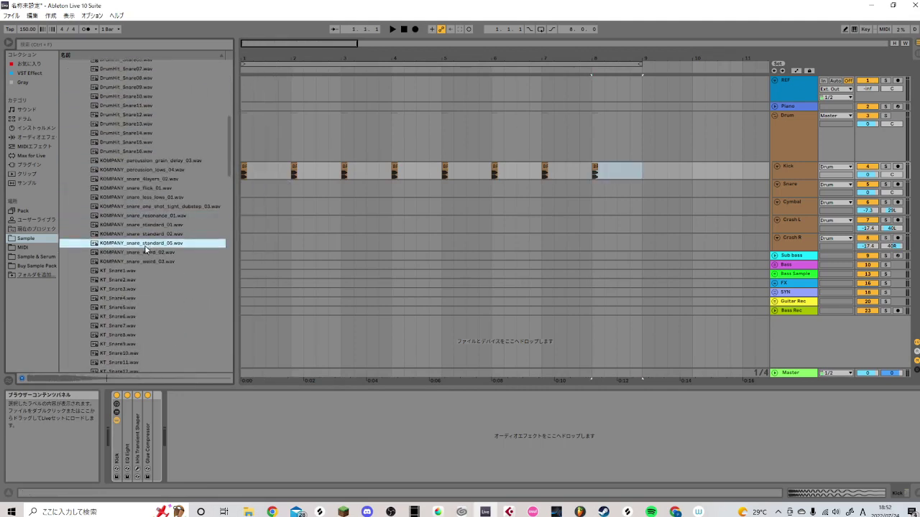
{"action": "left_click", "coordinate": [144, 252]}
{"action": "scroll", "coordinate": [144, 252], "scroll_direction": "down", "scroll_amount": 4}
{"action": "left_click", "coordinate": [144, 253]}
{"action": "scroll", "coordinate": [144, 252], "scroll_direction": "down", "scroll_amount": 5}
{"action": "scroll", "coordinate": [144, 253], "scroll_direction": "down", "scroll_amount": 4}
{"action": "left_click", "coordinate": [144, 252]}
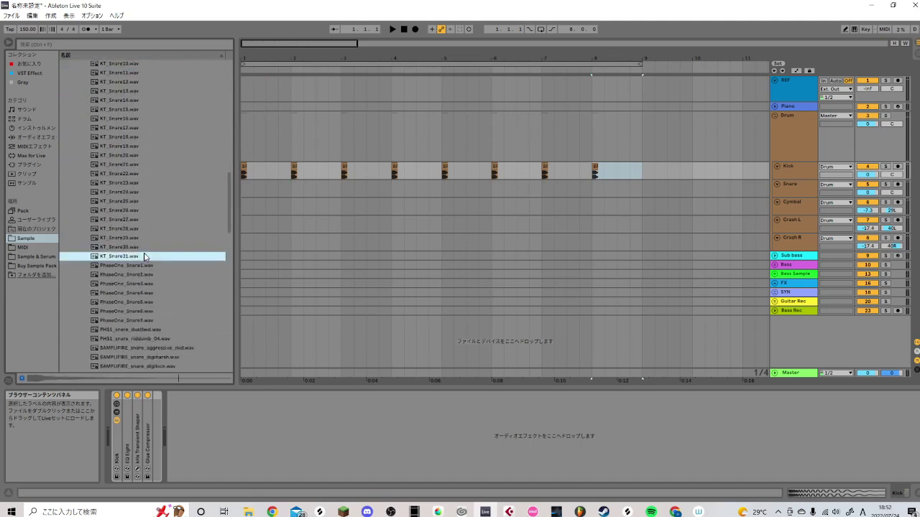
- Audition the PhaseOne and PHS1 snare samples further down the Dubstep Snare folder
{"action": "scroll", "coordinate": [143, 262], "scroll_direction": "down", "scroll_amount": 2}
{"action": "left_click", "coordinate": [141, 273]}
{"action": "left_click", "coordinate": [138, 283]}
{"action": "left_click", "coordinate": [136, 294]}
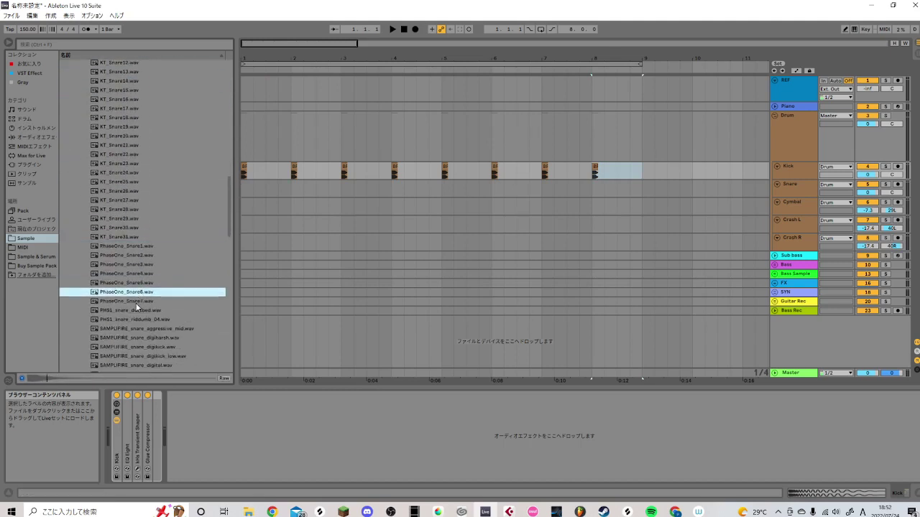
{"action": "left_click", "coordinate": [136, 303]}
{"action": "left_click", "coordinate": [117, 310]}
{"action": "scroll", "coordinate": [117, 308], "scroll_direction": "down", "scroll_amount": 6}
{"action": "left_click", "coordinate": [130, 244]}
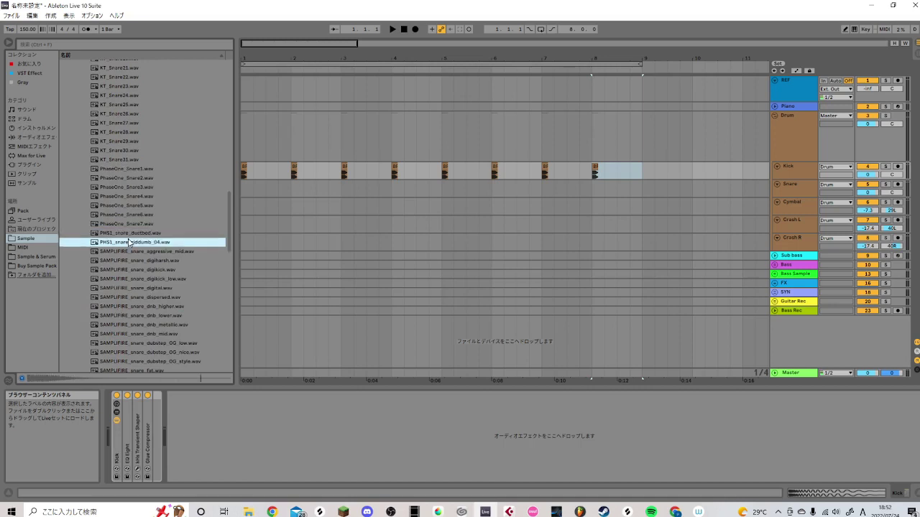
- Audition the SAMPLIFIRE snares and place SAMPLIFIRE_snare_digital.wav on the Snare track at beat 3 of bar 1
{"action": "left_click", "coordinate": [128, 270]}
{"action": "scroll", "coordinate": [123, 269], "scroll_direction": "down", "scroll_amount": 3}
{"action": "left_click", "coordinate": [131, 248]}
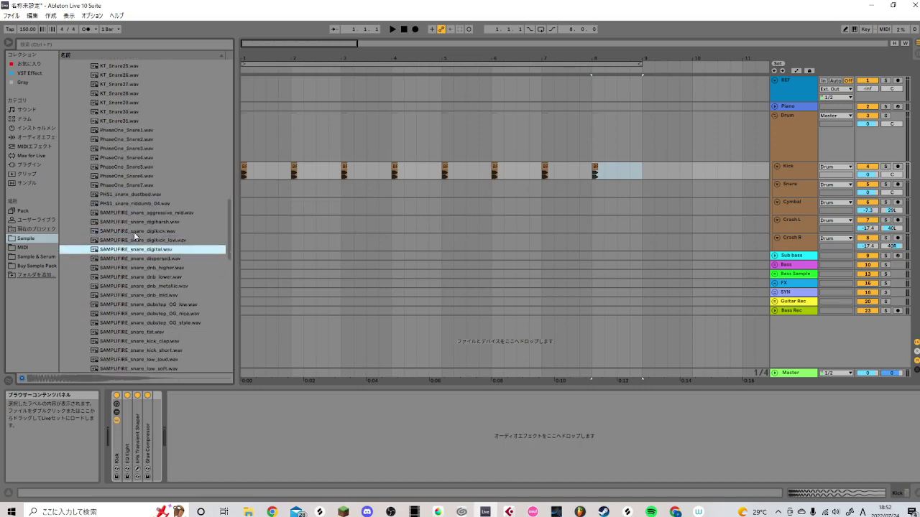
{"action": "left_click_drag", "start_coordinate": [127, 253], "coordinate": [271, 189]}
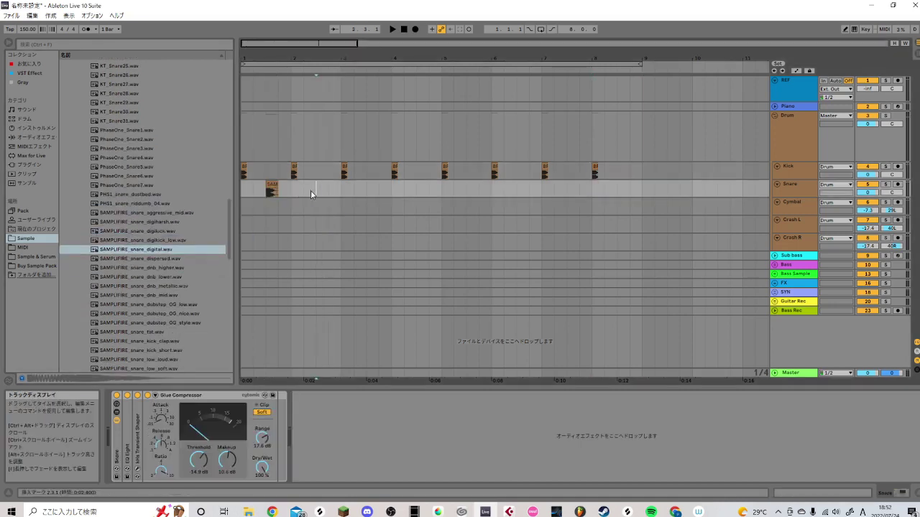
- Duplicate the snare hit seven times at one-bar intervals so it lands on beat 3 of bars 1 to 8
{"action": "left_click", "coordinate": [271, 189]}
{"action": "key", "text": "ctrl+d"}
{"action": "key", "text": "ctrl+d"}
{"action": "key", "text": "ctrl+d"}
{"action": "key", "text": "ctrl+d"}
{"action": "key", "text": "ctrl+d"}
{"action": "key", "text": "ctrl+d"}
{"action": "key", "text": "ctrl+d"}
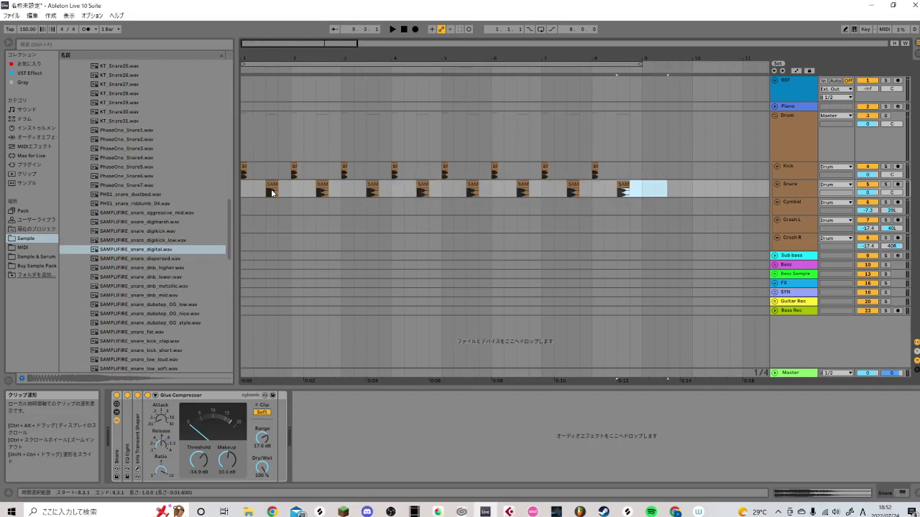
- Select bar 1 of the Cymbal track, collapse the Kick & Snare folder and open the Drum Loop folder
{"action": "left_click", "coordinate": [243, 206]}
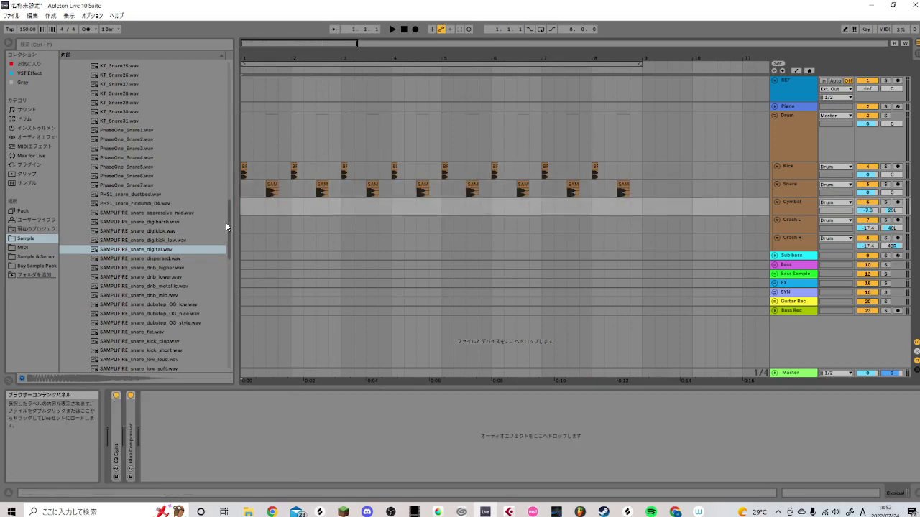
{"action": "left_click_drag", "start_coordinate": [229, 223], "coordinate": [234, 99]}
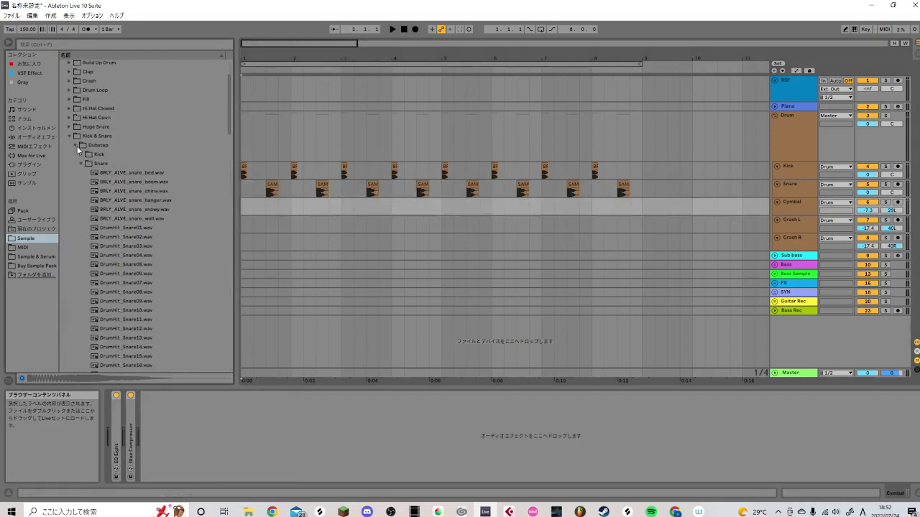
{"action": "left_click", "coordinate": [69, 137]}
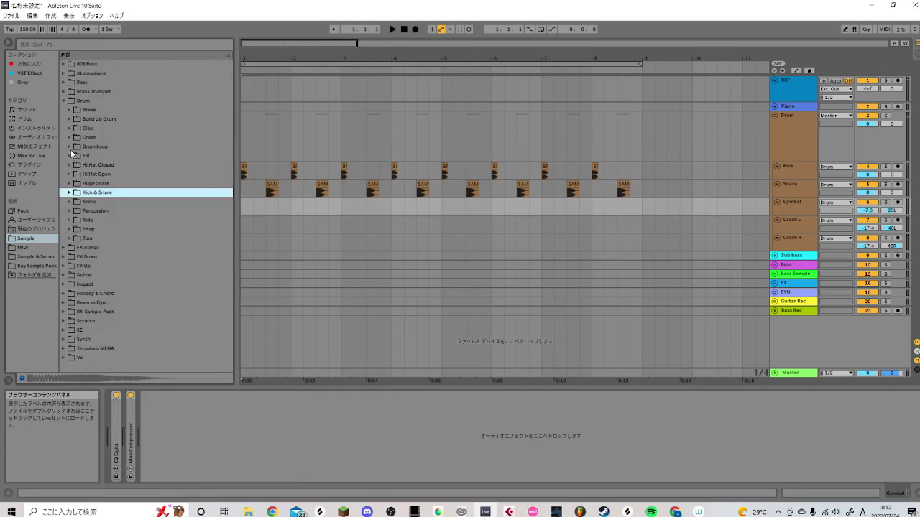
{"action": "left_click", "coordinate": [69, 146]}
- Audition hi-hat loops in the BPM140~150 folder and place VDUB1 Addon Hihat Loop 005.wav on the Cymbal track at bar 1
{"action": "left_click", "coordinate": [97, 220]}
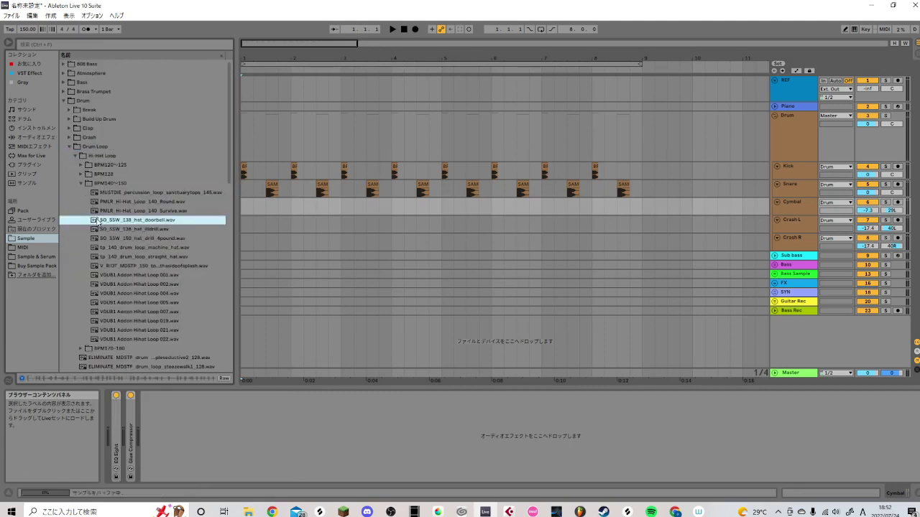
{"action": "left_click", "coordinate": [101, 275]}
{"action": "left_click", "coordinate": [102, 294]}
{"action": "left_click", "coordinate": [109, 303]}
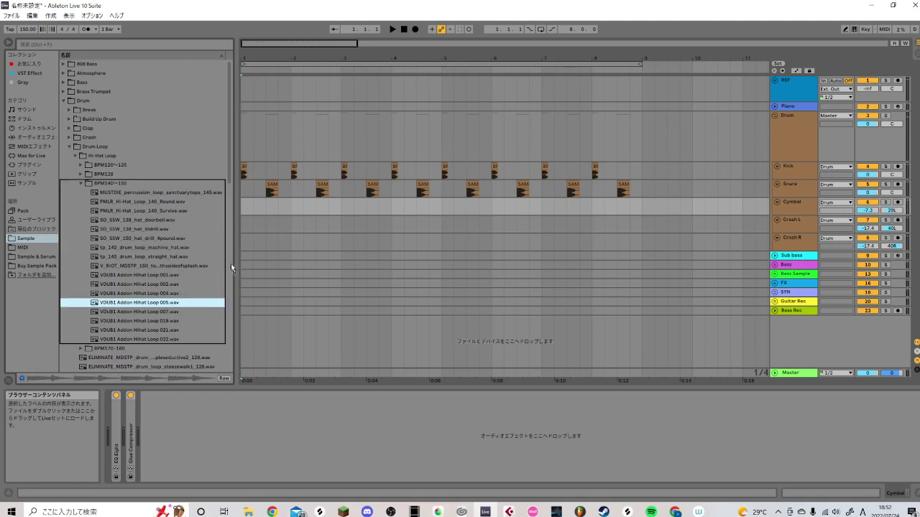
{"action": "left_click_drag", "start_coordinate": [231, 263], "coordinate": [243, 212]}
- Duplicate the one-bar hi-hat loop seven times on the Cymbal track to fill bars 1 to 8
{"action": "key", "text": "ctrl+d"}
{"action": "key", "text": "ctrl+d"}
{"action": "key", "text": "ctrl+d"}
{"action": "key", "text": "ctrl+d"}
{"action": "key", "text": "ctrl+d"}
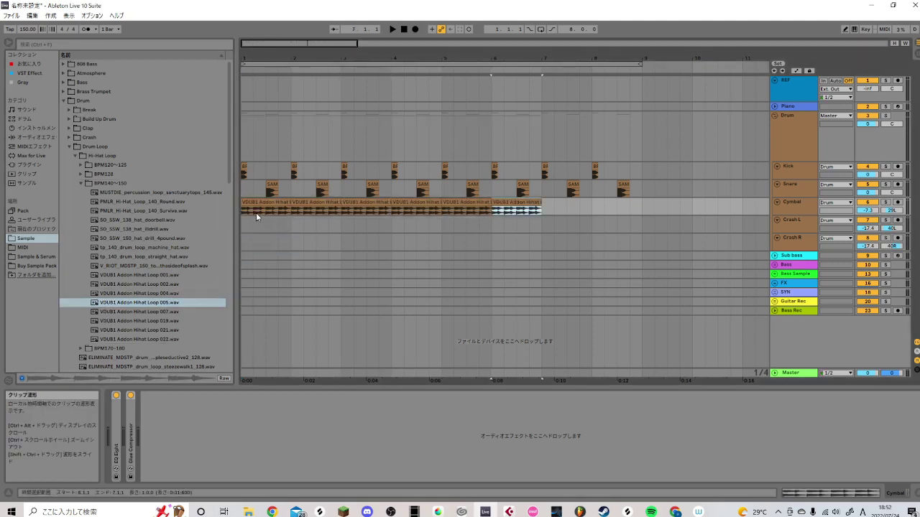
{"action": "key", "text": "ctrl+d"}
{"action": "key", "text": "ctrl+d"}
- Play the kick, snare and hi-hat pattern from bar 1 to check it
{"action": "left_click", "coordinate": [255, 195]}
{"action": "left_click", "coordinate": [257, 203]}
{"action": "key", "text": "space"}
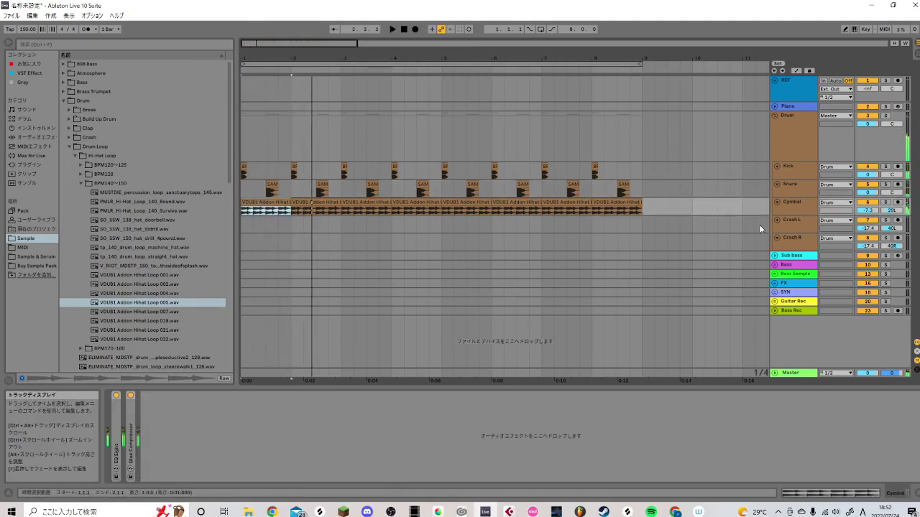
- Switch the sample browser from Drum Loop to the Crash folder and place DrumHit_Crash01.wav on the Crash L track at bar 1
{"action": "left_click", "coordinate": [374, 237]}
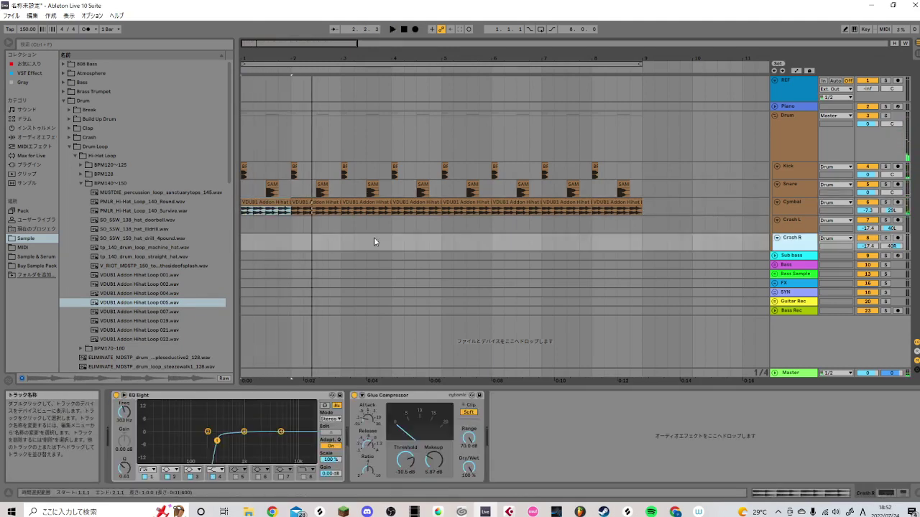
{"action": "left_click", "coordinate": [71, 147]}
{"action": "left_click", "coordinate": [70, 138]}
{"action": "left_click", "coordinate": [85, 158]}
{"action": "left_click", "coordinate": [92, 146]}
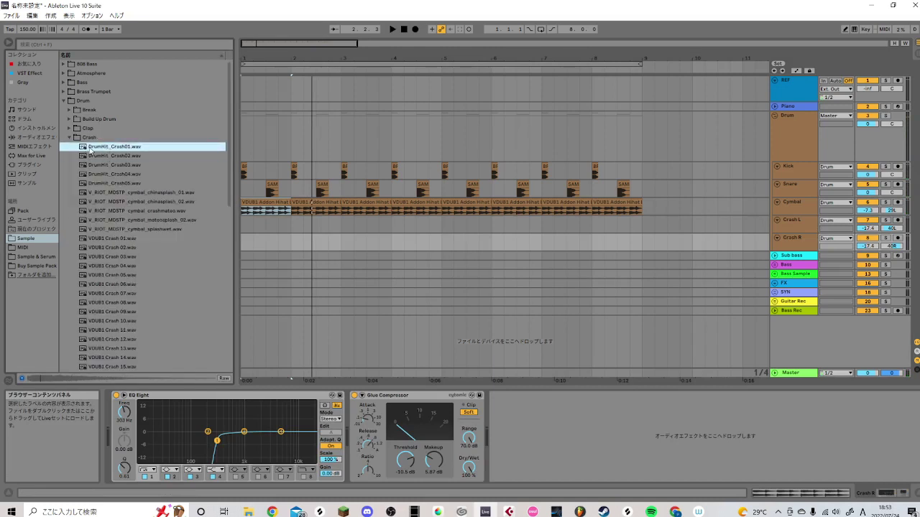
{"action": "left_click_drag", "start_coordinate": [233, 222], "coordinate": [248, 223]}
- Audition other crash samples and place VDUB1 Crash 01.wav on the Crash R track at bar 1
{"action": "left_click", "coordinate": [119, 175]}
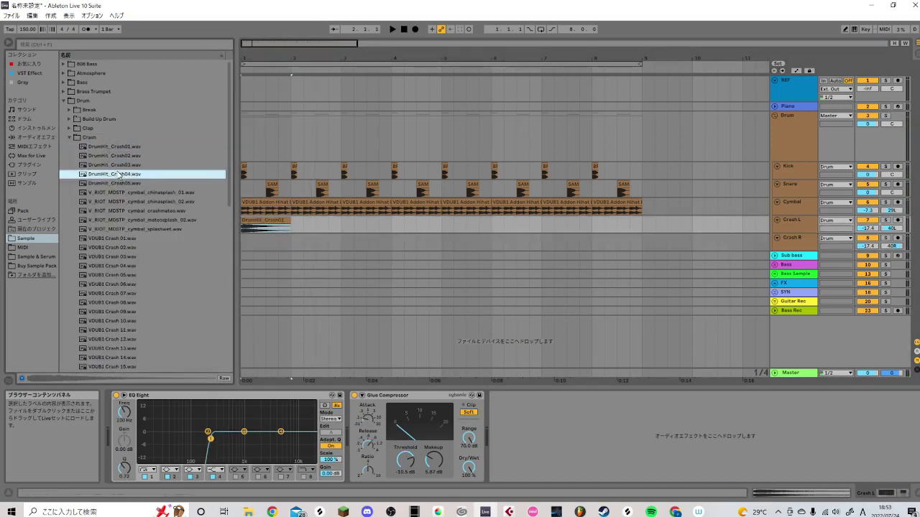
{"action": "left_click", "coordinate": [98, 238]}
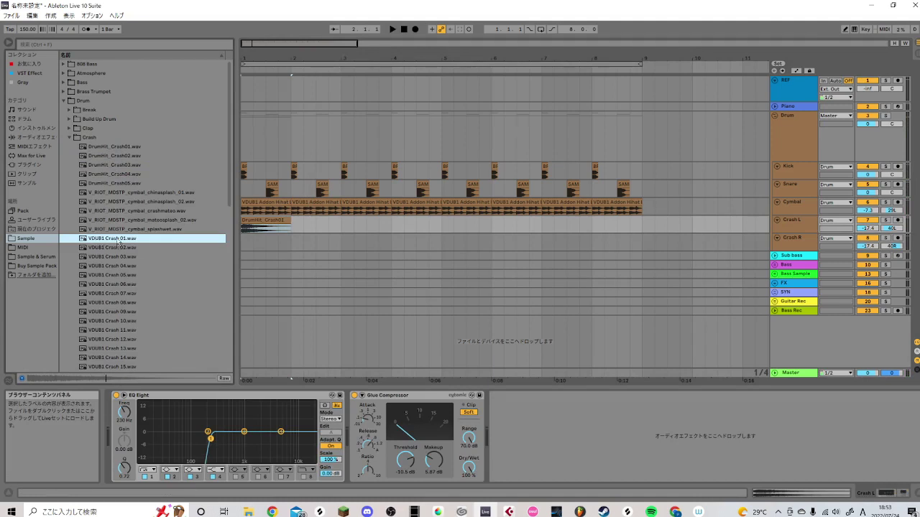
{"action": "left_click_drag", "start_coordinate": [118, 240], "coordinate": [295, 237]}
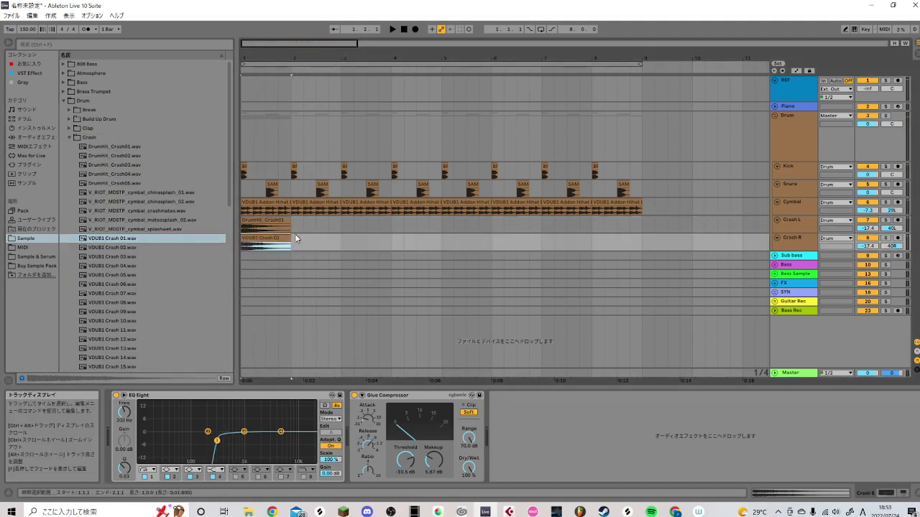
- Set the volume of both the Crash L and Crash R tracks to -15.0 dB while listening to the pattern
{"action": "key", "text": "space"}
{"action": "left_click", "coordinate": [806, 239]}
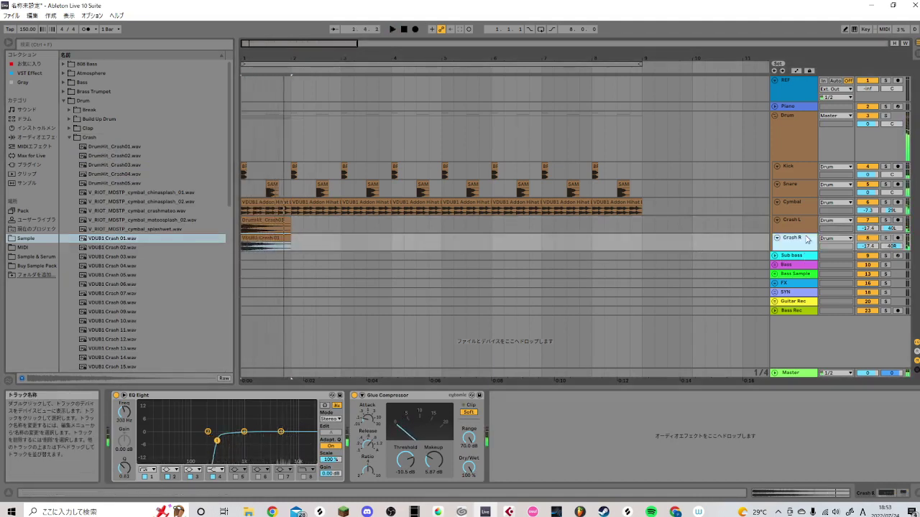
{"action": "left_click", "coordinate": [794, 221], "text": "shift"}
{"action": "mouse_move", "coordinate": [867, 229]}
{"action": "left_mouse_down"}
{"action": "mouse_move", "coordinate": [868, 237]}
{"action": "mouse_move", "coordinate": [868, 229]}
{"action": "left_mouse_up"}
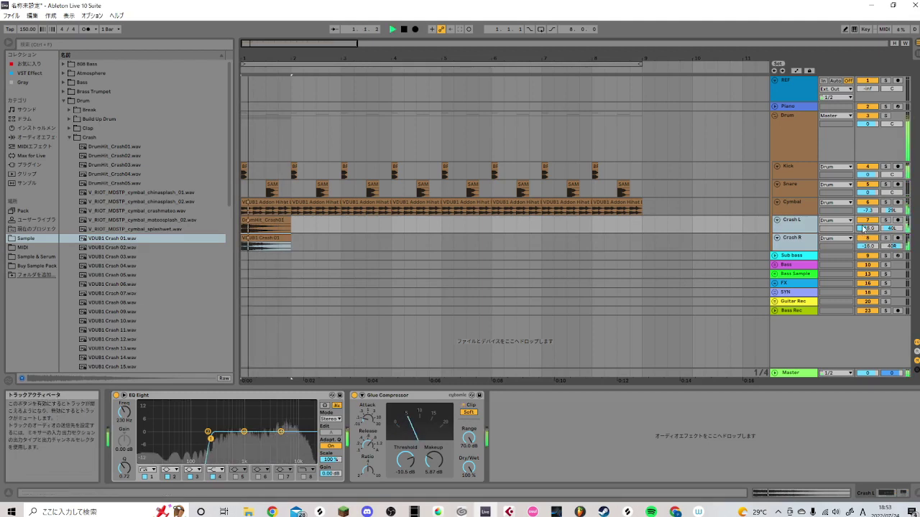
{"action": "left_click", "coordinate": [312, 250]}
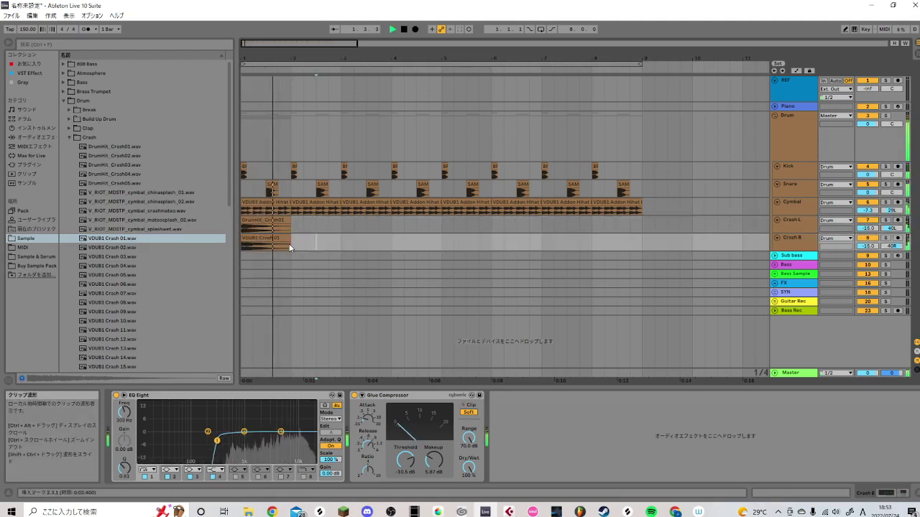
{"action": "key", "text": "space"}
- Select the Crash L and Crash R tracks together and enlarge their height to show the full crash waveforms
{"action": "left_click", "coordinate": [284, 237]}
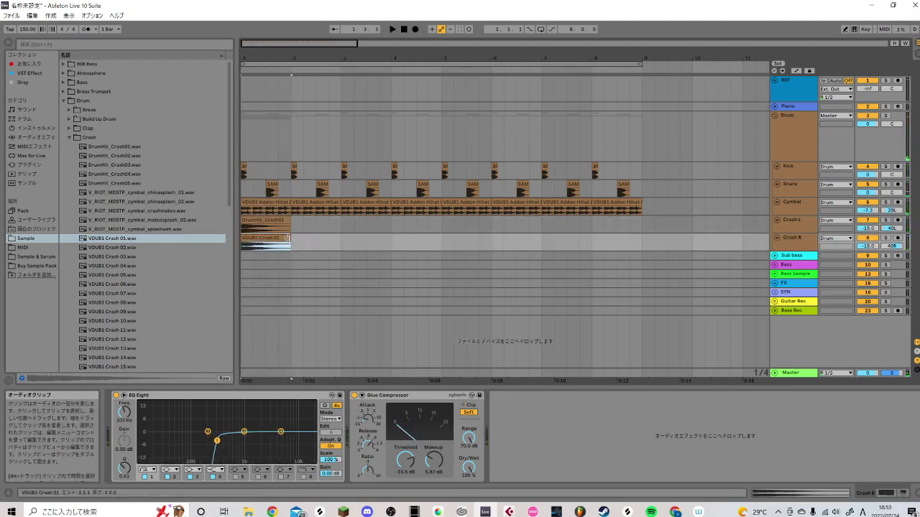
{"action": "left_click", "coordinate": [806, 226]}
{"action": "left_click", "coordinate": [801, 239], "text": "shift"}
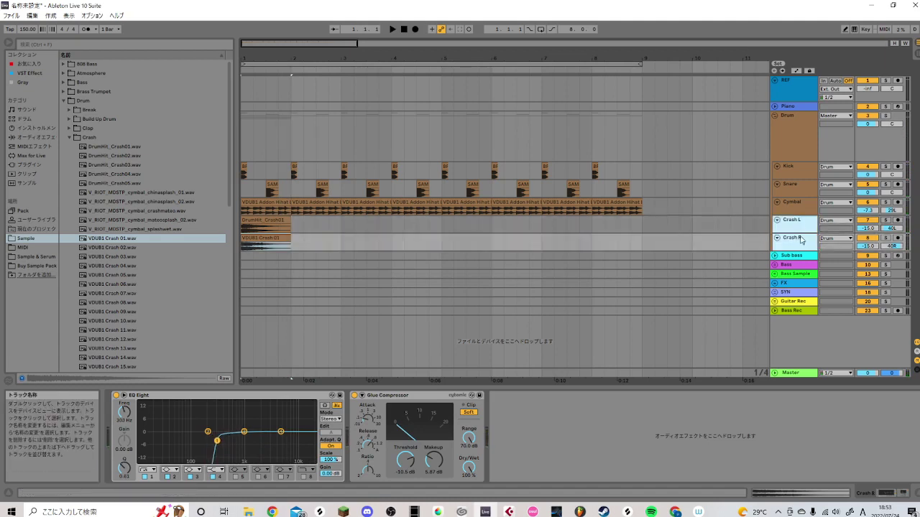
{"action": "left_click_drag", "start_coordinate": [801, 234], "coordinate": [785, 258]}
{"action": "left_click", "coordinate": [355, 229]}
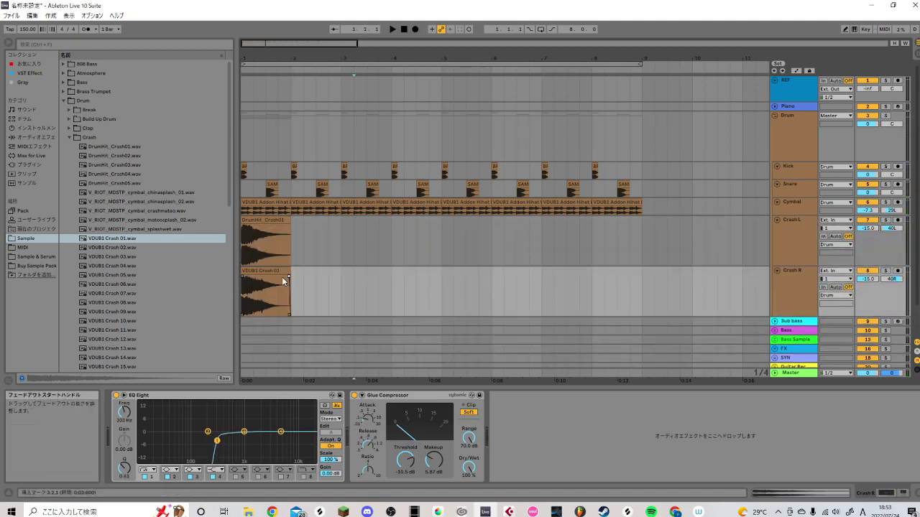
- Shorten the crash clips on the Crash L and Crash R tracks to two beats while listening to the pattern
{"action": "key", "text": "Up"}
{"action": "key", "text": "space"}
{"action": "key", "text": "space"}
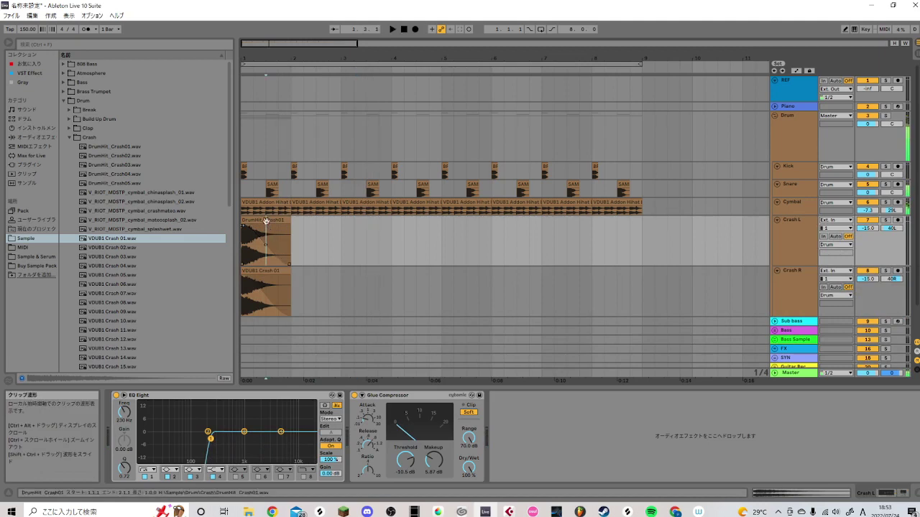
{"action": "left_click", "coordinate": [265, 220]}
{"action": "key", "text": "space"}
{"action": "key", "text": "space"}
{"action": "left_click", "coordinate": [276, 273]}
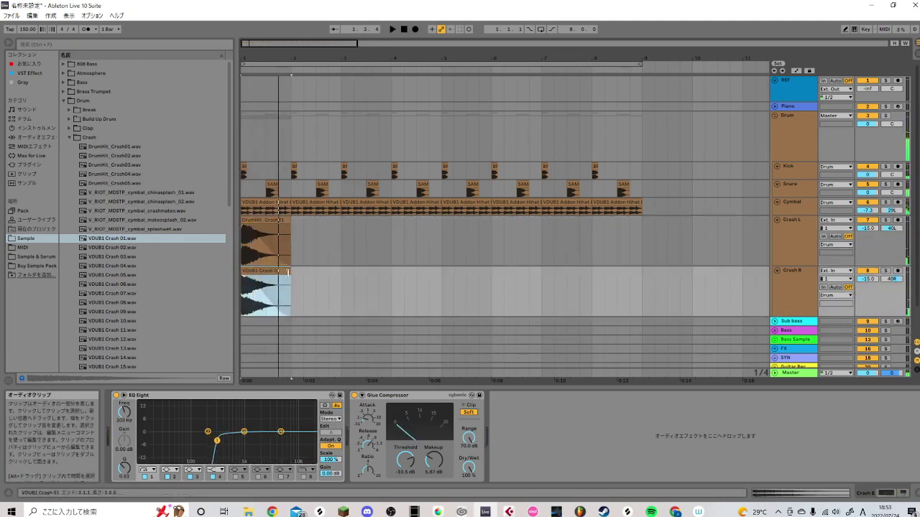
{"action": "left_click_drag", "start_coordinate": [275, 273], "coordinate": [265, 272]}
{"action": "key", "text": "space"}
{"action": "left_click_drag", "start_coordinate": [290, 221], "coordinate": [270, 221]}
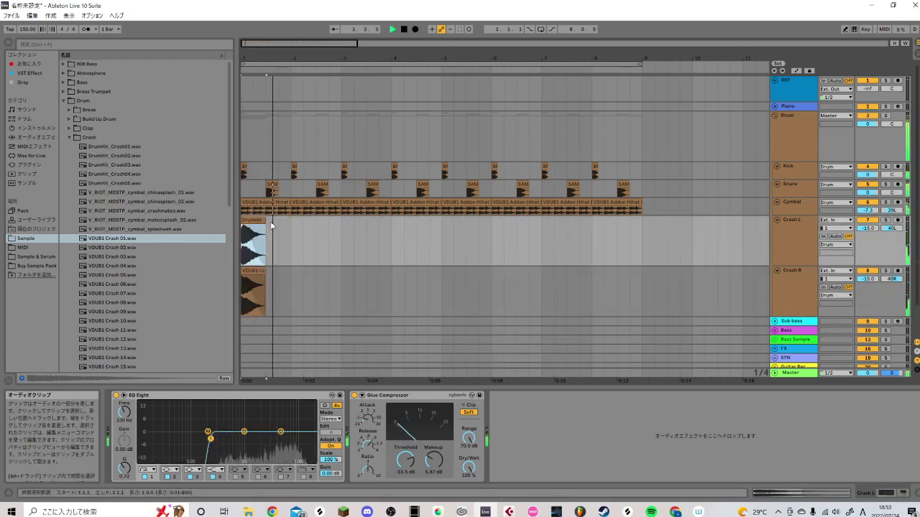
{"action": "key", "text": "space"}
{"action": "key", "text": "space"}
{"action": "key", "text": "space"}
- Select the Crash L and Crash R tracks together and shrink their height back to compact rows
{"action": "left_click", "coordinate": [784, 241]}
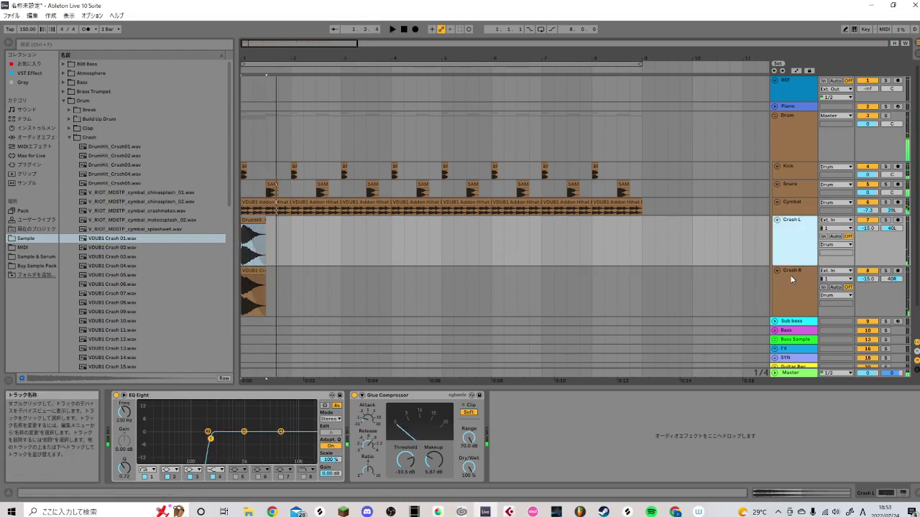
{"action": "left_click", "coordinate": [794, 271], "text": "shift"}
{"action": "left_click_drag", "start_coordinate": [794, 317], "coordinate": [794, 284]}
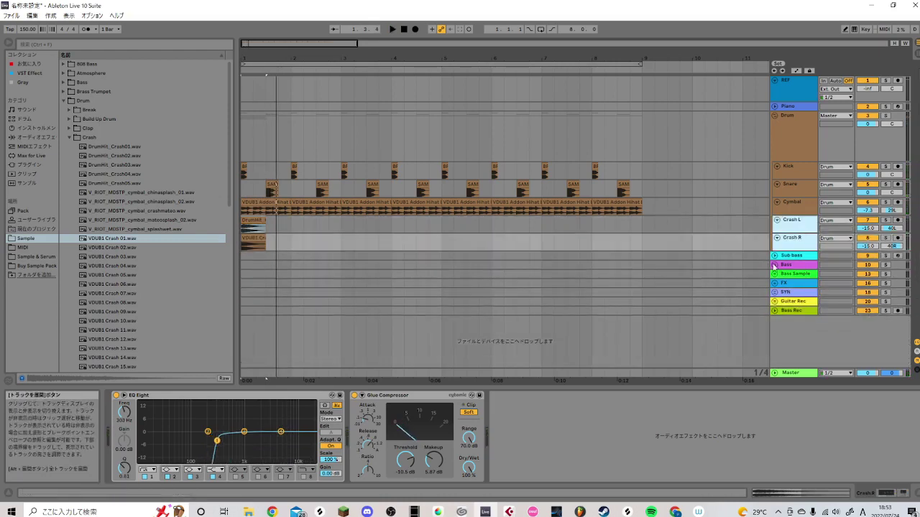
- Unfold the Bass group, expand its Serum track and insert a two-beat MIDI clip at bar 1
{"action": "left_click", "coordinate": [775, 265]}
{"action": "scroll", "coordinate": [607, 273], "scroll_direction": "down", "scroll_amount": 1}
{"action": "left_click", "coordinate": [778, 287]}
{"action": "left_click", "coordinate": [795, 289]}
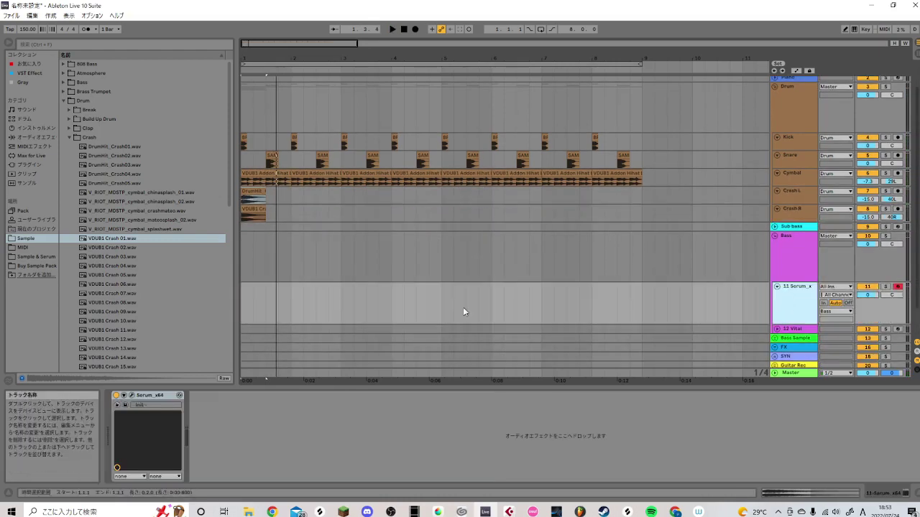
{"action": "left_click_drag", "start_coordinate": [263, 294], "coordinate": [241, 294]}
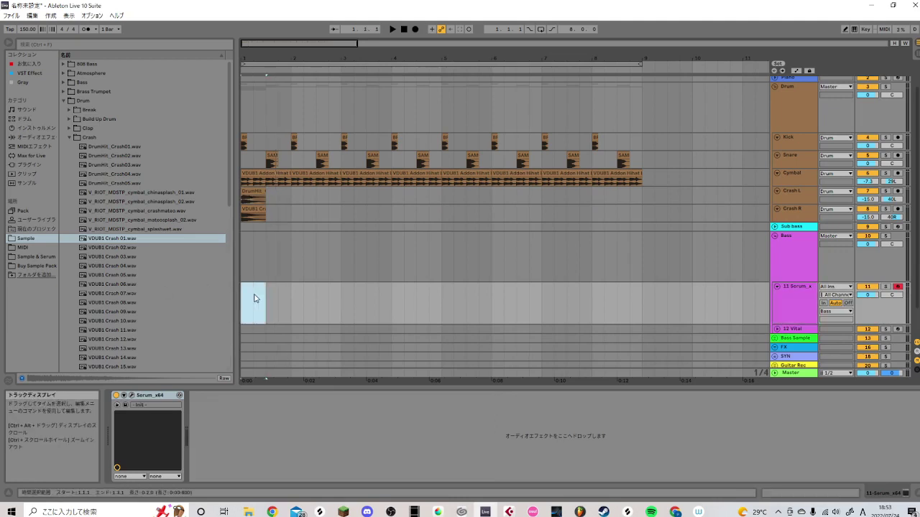
{"action": "right_click", "coordinate": [255, 295]}
{"action": "left_click", "coordinate": [284, 374]}
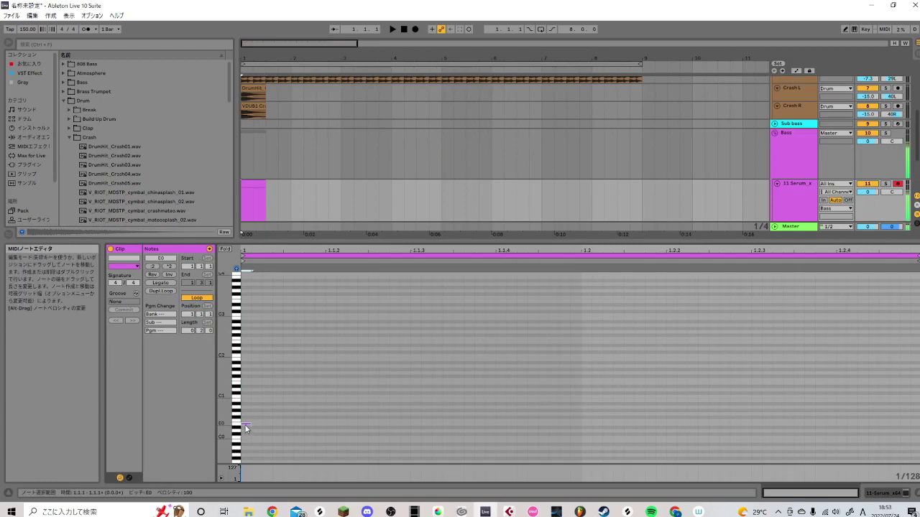
- Draw an F0 note spanning nearly the whole two-beat Serum clip and play it back
{"action": "double_click", "coordinate": [245, 424]}
{"action": "left_click_drag", "start_coordinate": [252, 427], "coordinate": [848, 423]}
{"action": "key", "text": "space"}
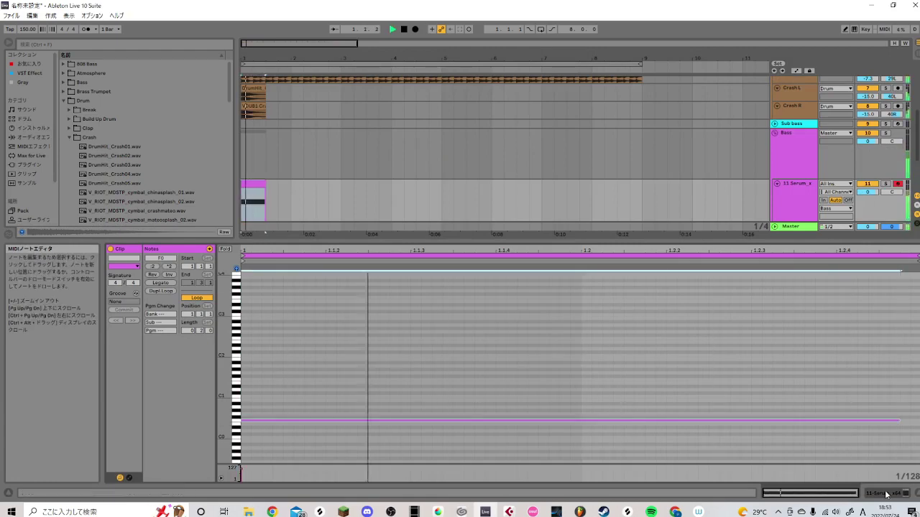
- Solo the Serum track and shorten the F0 note in its clip to just under one beat
{"action": "left_click", "coordinate": [885, 493]}
{"action": "key", "text": "space"}
{"action": "left_click", "coordinate": [886, 254]}
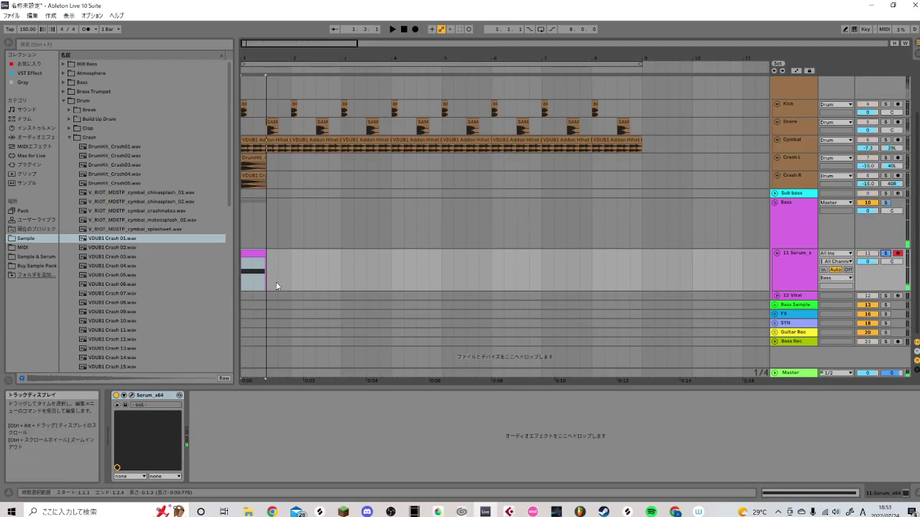
{"action": "double_click", "coordinate": [252, 276]}
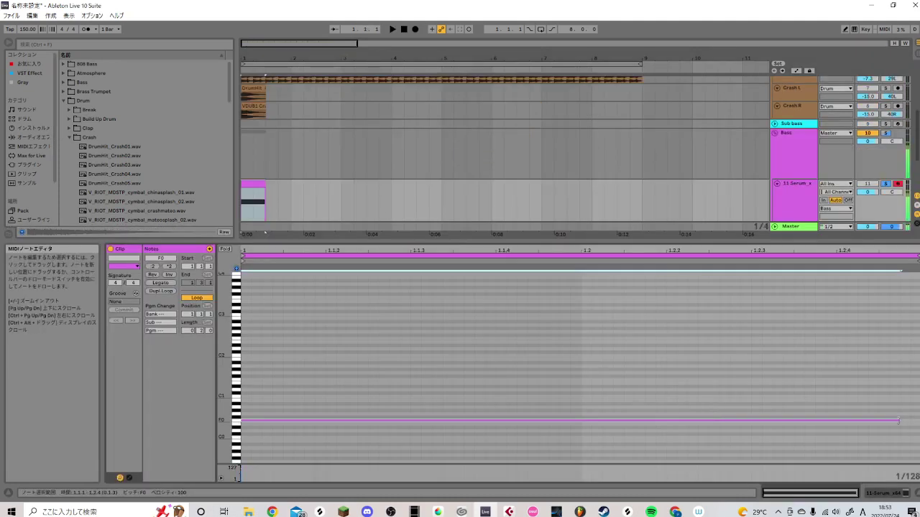
{"action": "left_click_drag", "start_coordinate": [899, 420], "coordinate": [570, 420]}
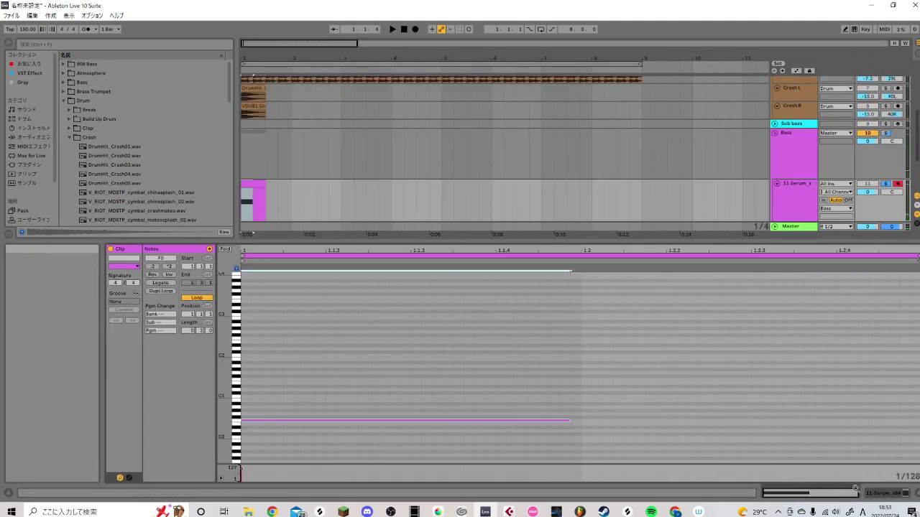
- Open Serum and load the BS Growl1 preset from Tetsuhiro_Dubstep_Serum_Presets, listening to it against the clip
{"action": "key", "text": "shift+Tab"}
{"action": "left_click", "coordinate": [179, 395]}
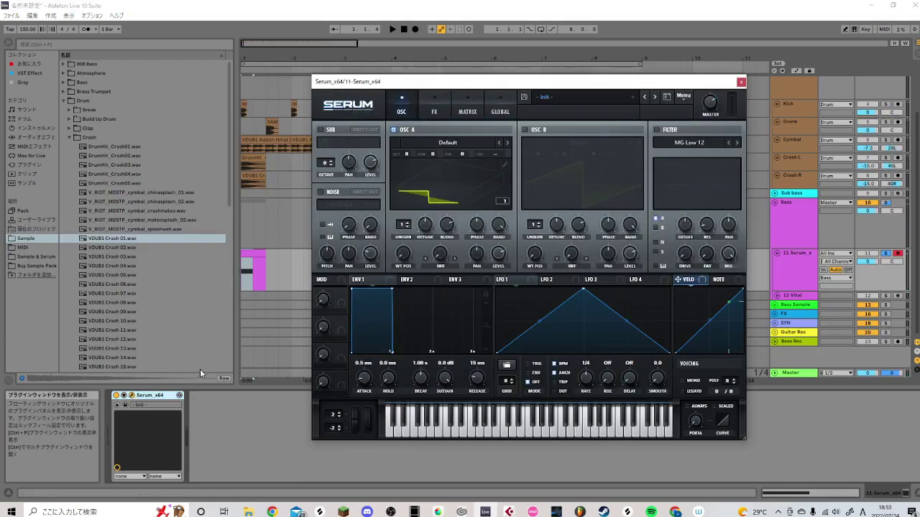
{"action": "left_click", "coordinate": [568, 97]}
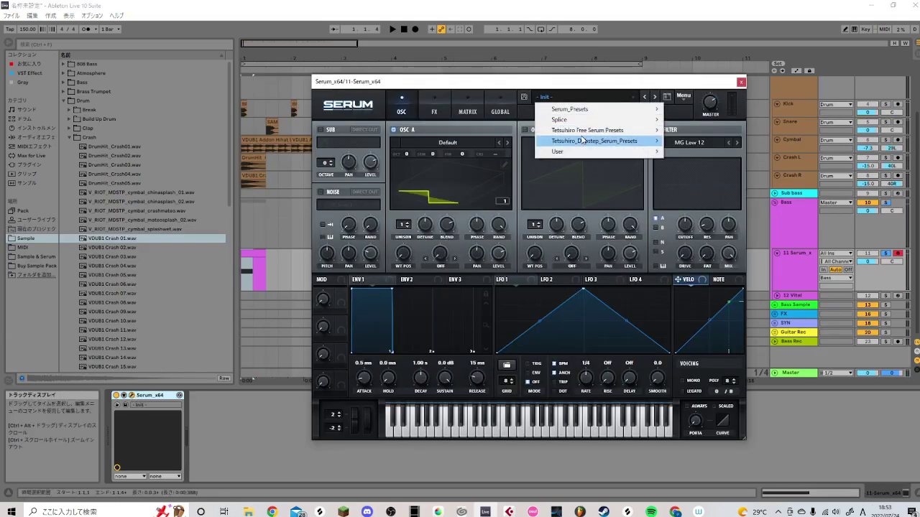
{"action": "mouse_move", "coordinate": [580, 144]}
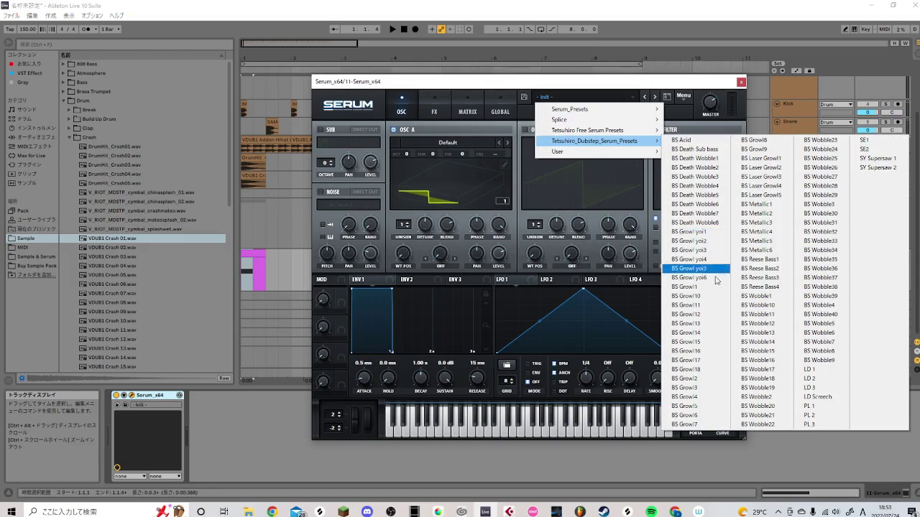
{"action": "left_click", "coordinate": [697, 296]}
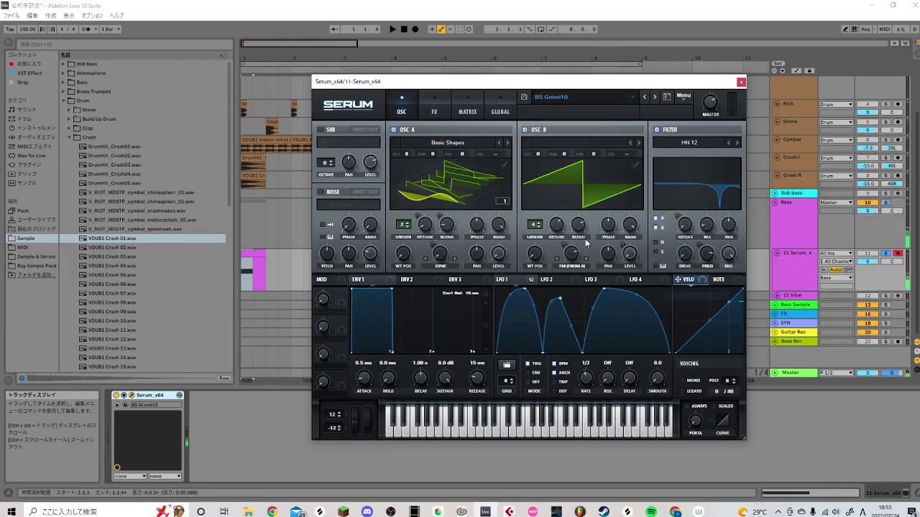
{"action": "left_click", "coordinate": [645, 97]}
{"action": "key", "text": "space"}
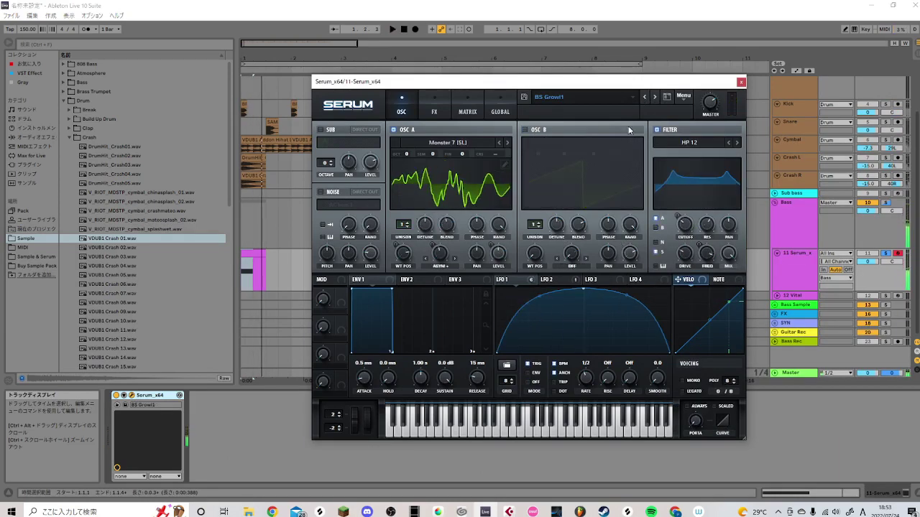
- Display LFO 2 in Serum, listen to the growl bass several times and close the plug-in window
{"action": "left_click", "coordinate": [559, 280]}
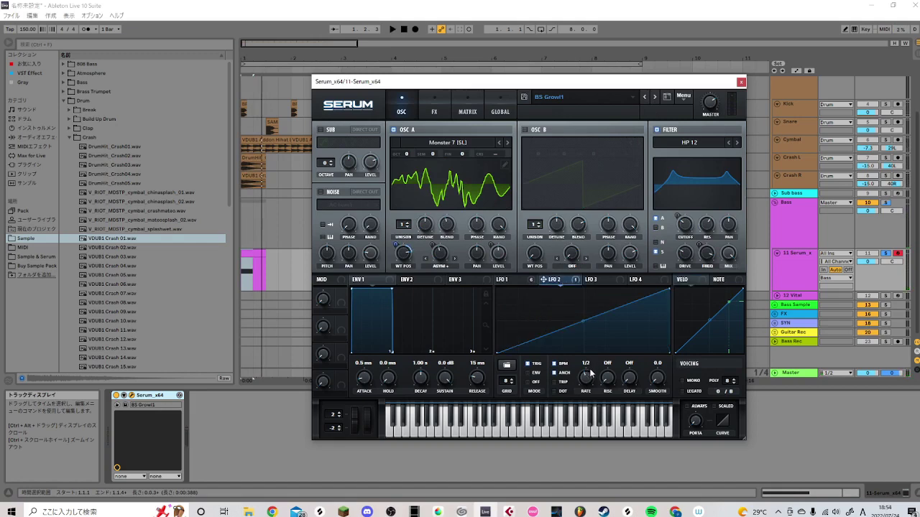
{"action": "key", "text": "space"}
{"action": "key", "text": "space"}
{"action": "key", "text": "space"}
{"action": "key", "text": "space"}
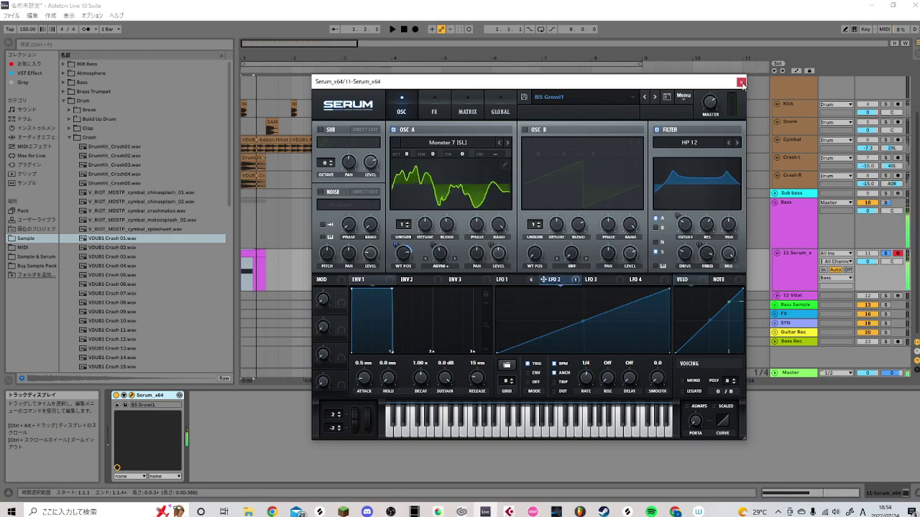
{"action": "left_click", "coordinate": [740, 82]}
- Add Tetsuhiro_Bass Rack.adg from the audio effects after Serum on the soloed bass track
{"action": "left_click", "coordinate": [36, 64]}
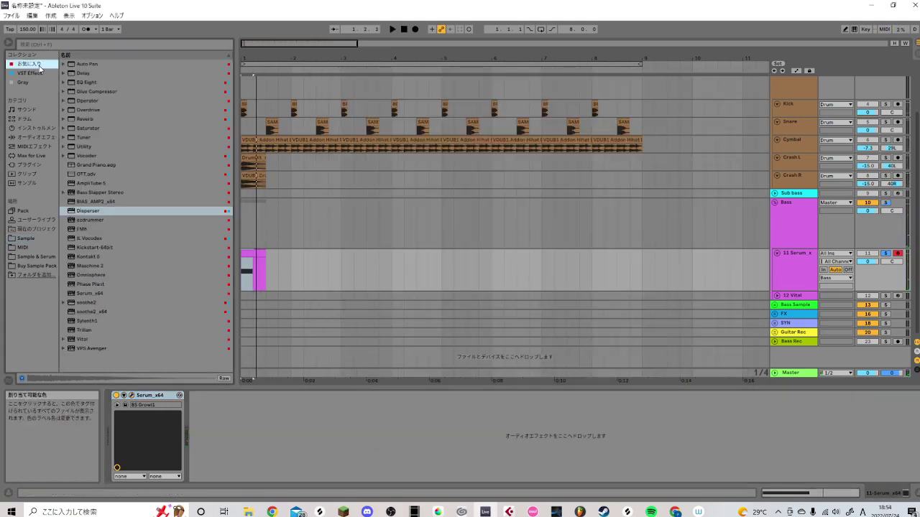
{"action": "left_click", "coordinate": [33, 137]}
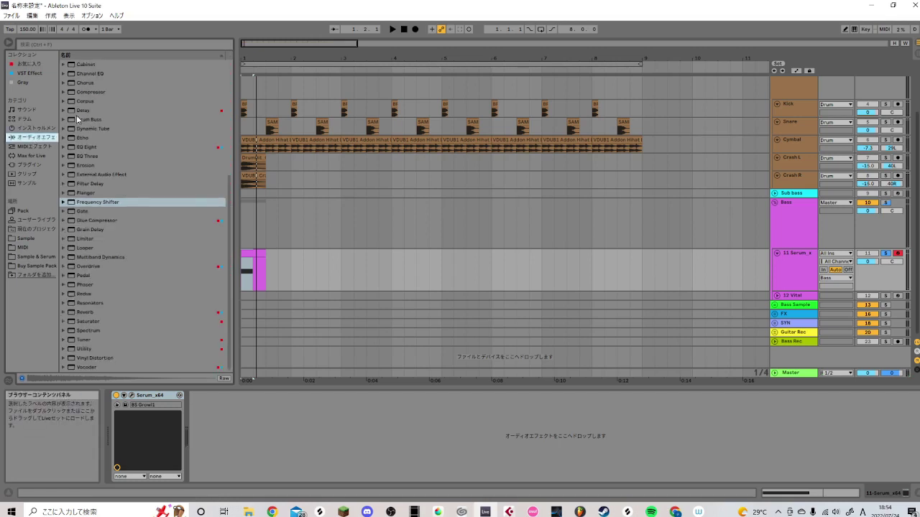
{"action": "scroll", "coordinate": [77, 96], "scroll_direction": "up", "scroll_amount": 3}
{"action": "scroll", "coordinate": [95, 97], "scroll_direction": "up", "scroll_amount": 3}
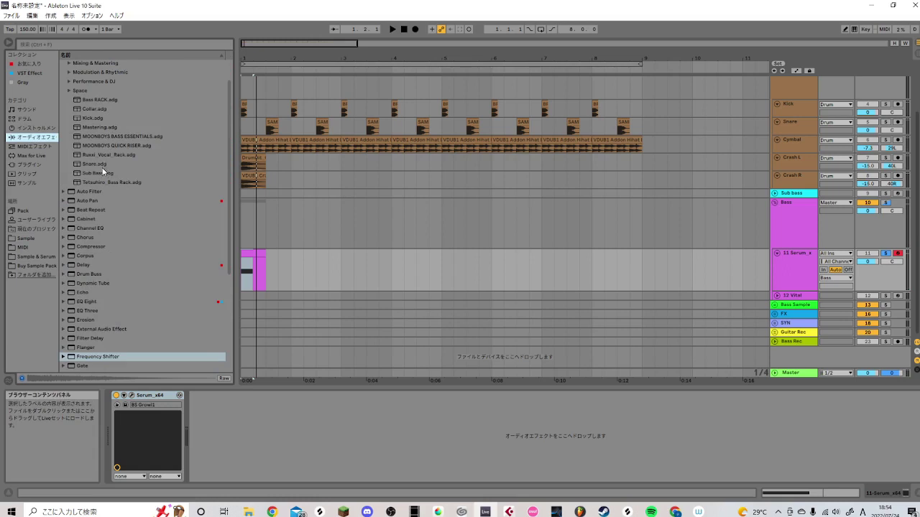
{"action": "left_click_drag", "start_coordinate": [99, 180], "coordinate": [339, 425]}
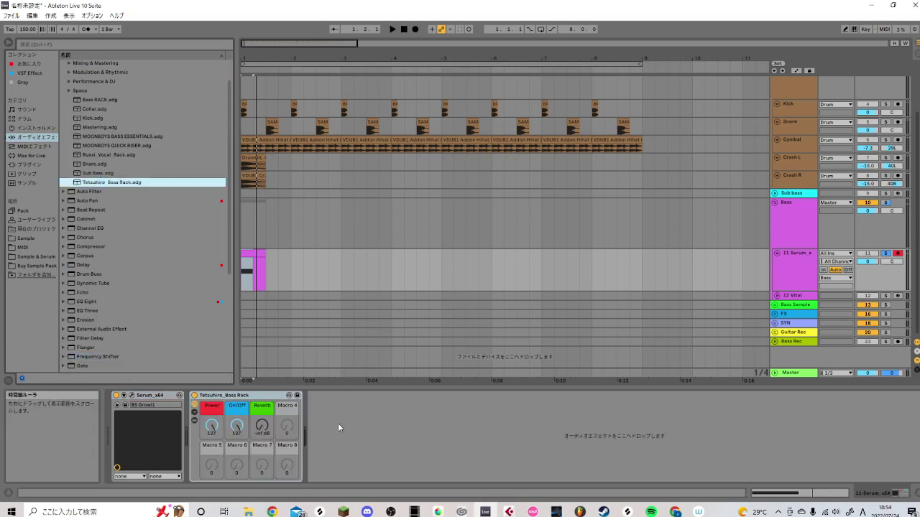
- Listen to the processed bass, unsolo the Serum track and trim its MIDI clip to one beat
{"action": "left_click", "coordinate": [687, 280]}
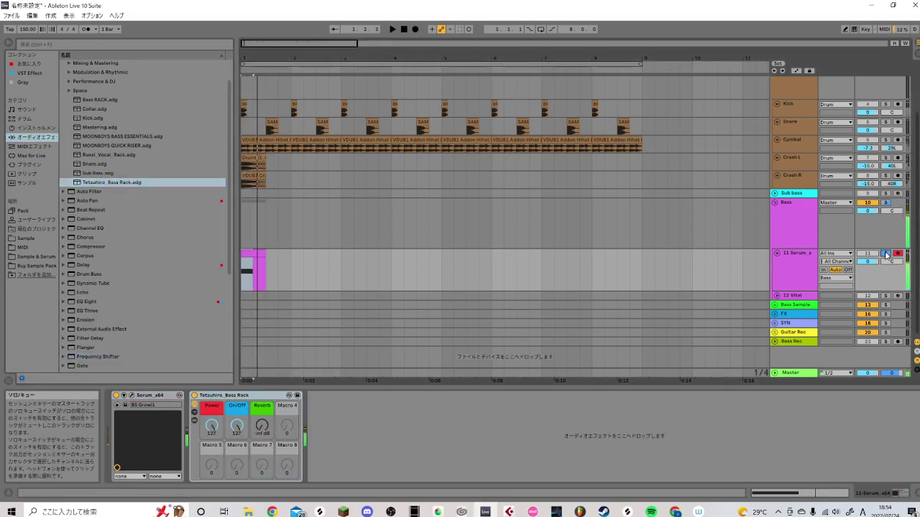
{"action": "key", "text": "space"}
{"action": "left_click_drag", "start_coordinate": [268, 255], "coordinate": [252, 274]}
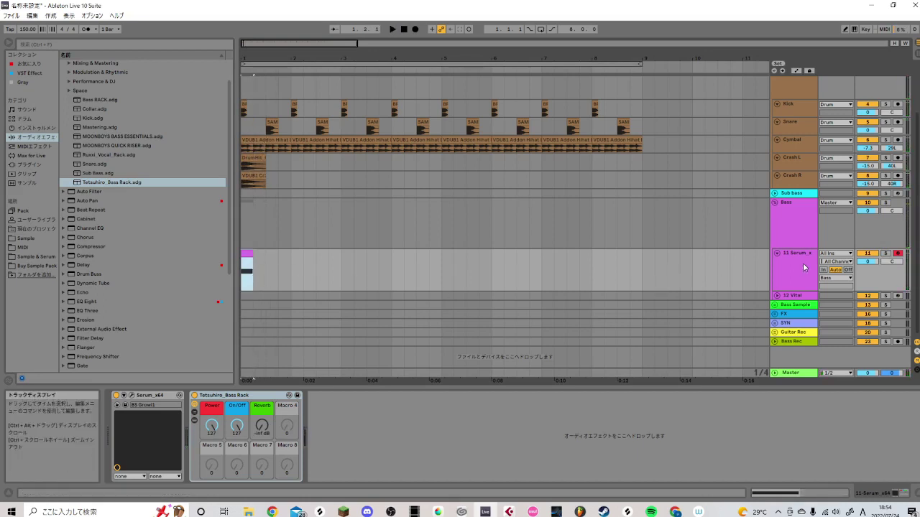
- Duplicate the Serum track and delete the MIDI clip from the copy
{"action": "right_click", "coordinate": [804, 263]}
{"action": "left_click", "coordinate": [814, 291]}
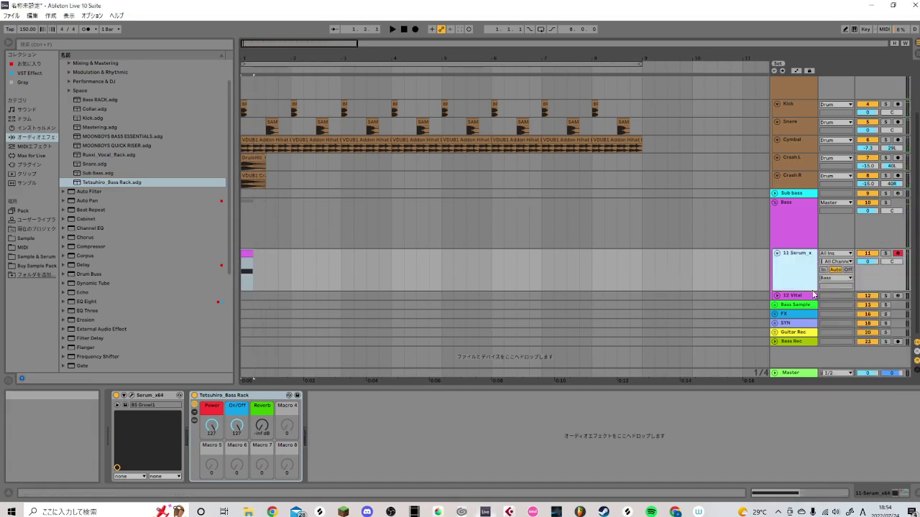
{"action": "left_click", "coordinate": [247, 294]}
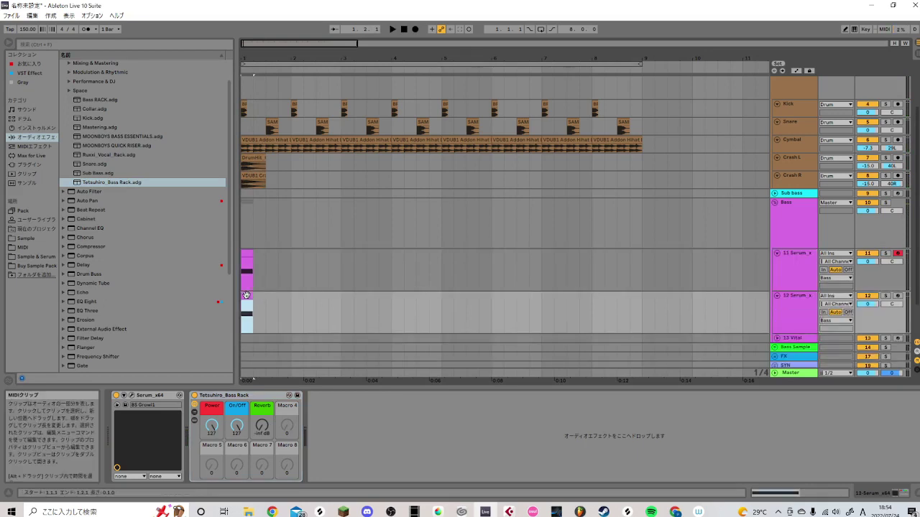
{"action": "key", "text": "Delete"}
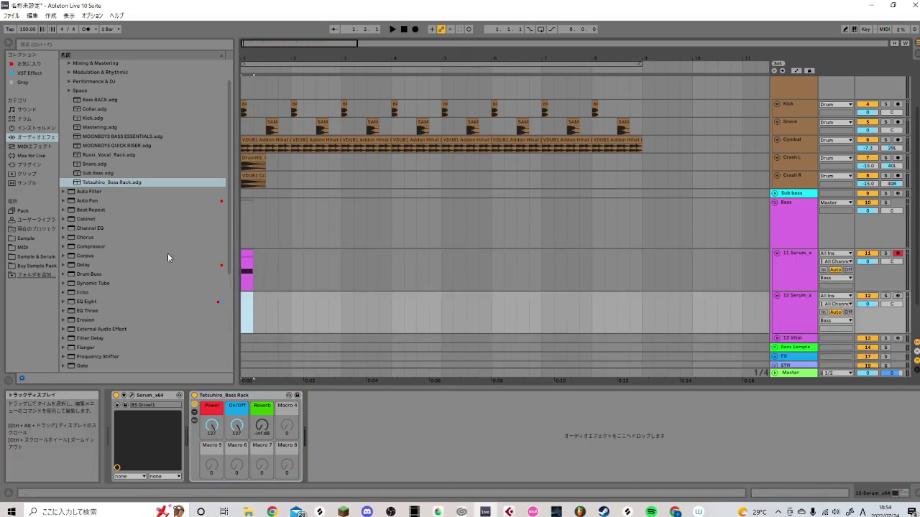
- Unfold the Bass Sample group to show its audio tracks
{"action": "scroll", "coordinate": [168, 257], "scroll_direction": "down", "scroll_amount": 1}
{"action": "scroll", "coordinate": [361, 319], "scroll_direction": "down", "scroll_amount": 2}
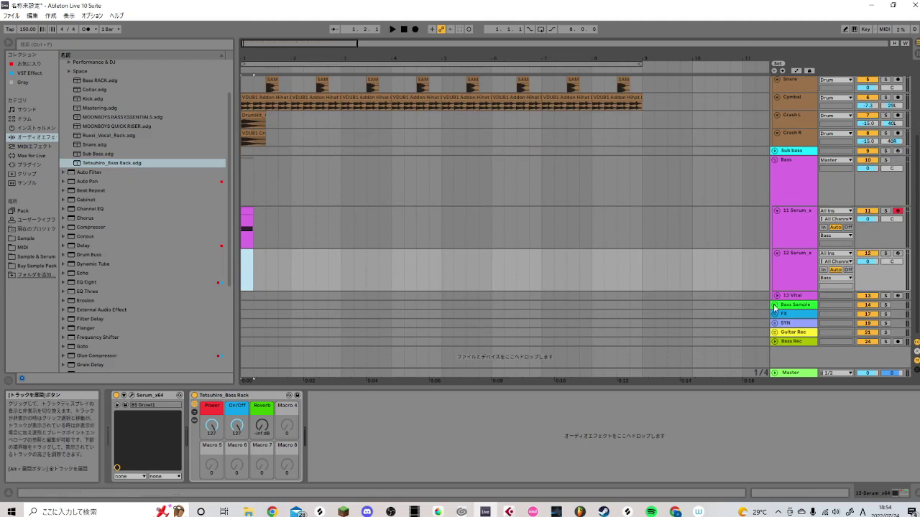
{"action": "left_click", "coordinate": [774, 304]}
{"action": "scroll", "coordinate": [523, 299], "scroll_direction": "down", "scroll_amount": 3}
{"action": "scroll", "coordinate": [119, 256], "scroll_direction": "down", "scroll_amount": 2}
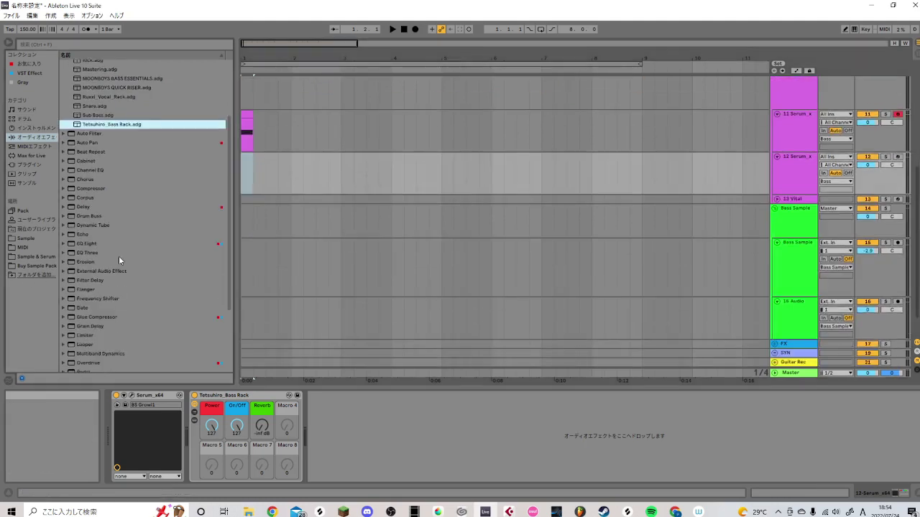
- Collapse the Audio Effect Rack folder in the audio effects list
{"action": "scroll", "coordinate": [87, 150], "scroll_direction": "up", "scroll_amount": 3}
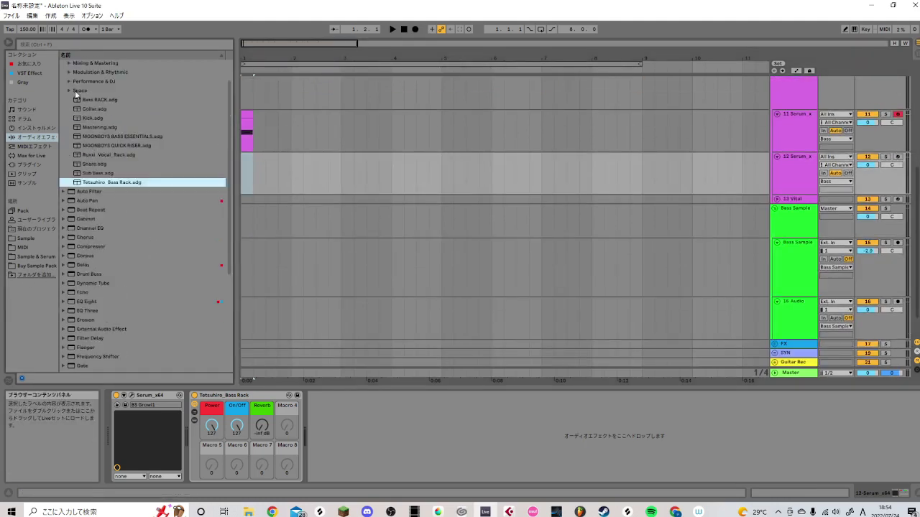
{"action": "left_click", "coordinate": [70, 92]}
{"action": "left_click", "coordinate": [70, 91]}
{"action": "scroll", "coordinate": [69, 91], "scroll_direction": "up", "scroll_amount": 2}
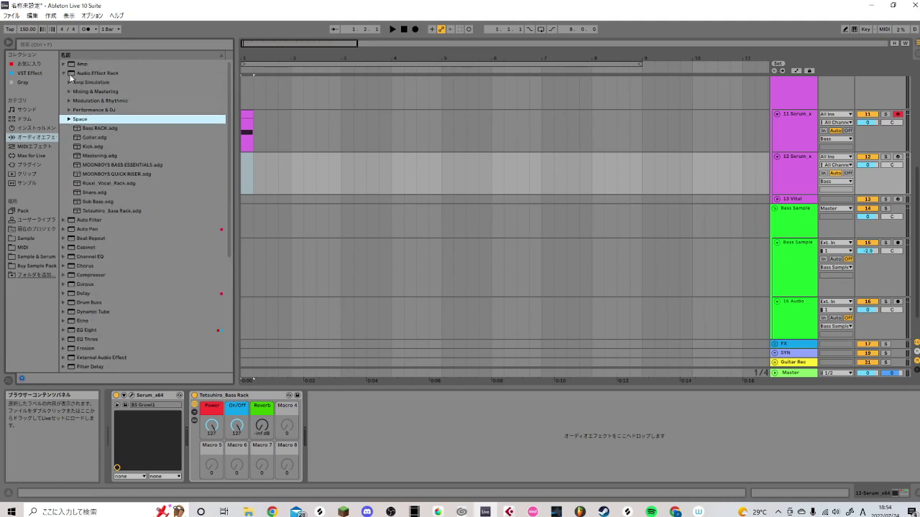
{"action": "left_click", "coordinate": [63, 74]}
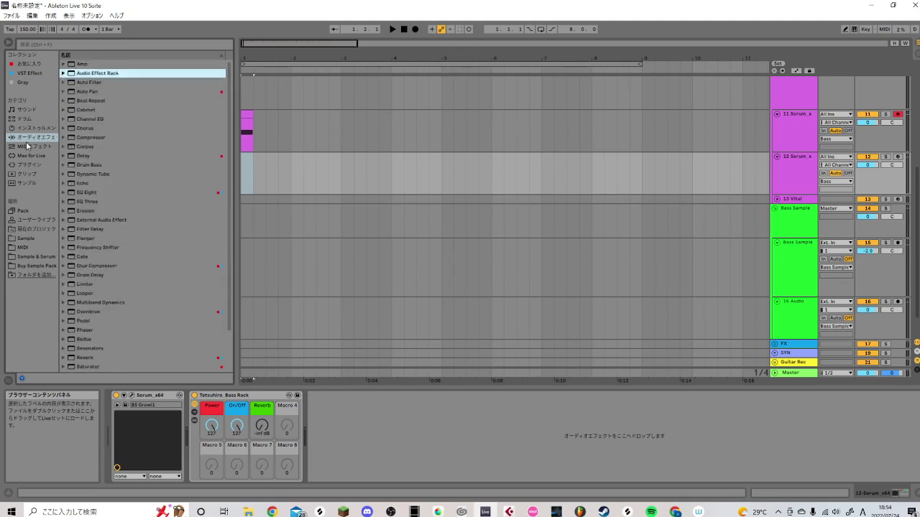
- Switch the browser to the Sample folder, collapse Drum and open the Bass folder inside Tetsuhiro MEGA
{"action": "left_click", "coordinate": [29, 239]}
{"action": "left_click", "coordinate": [76, 137]}
{"action": "left_click", "coordinate": [64, 101]}
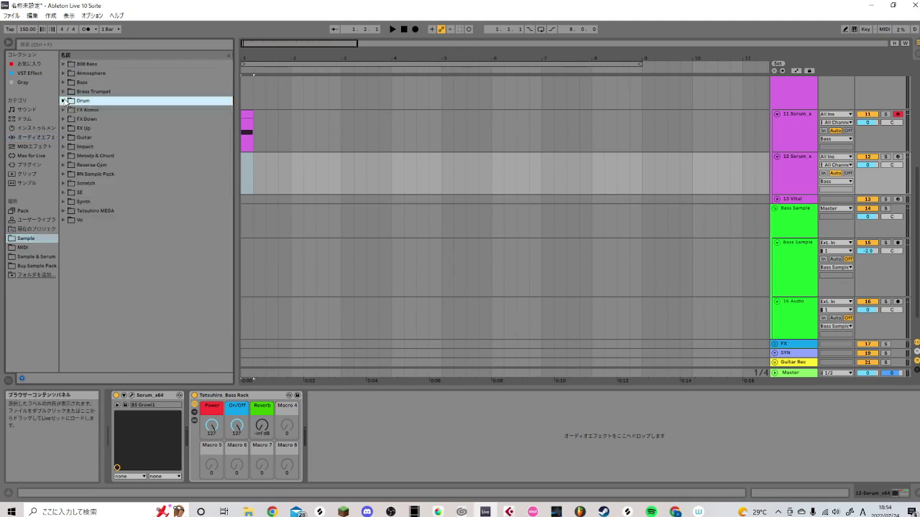
{"action": "left_click", "coordinate": [64, 211]}
{"action": "left_click", "coordinate": [70, 221]}
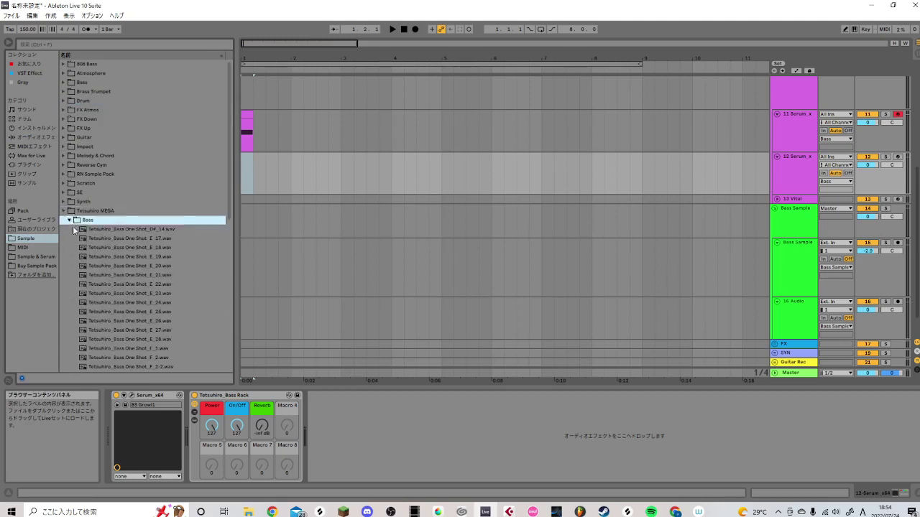
- Audition the Tetsuhiro bass one-shots in the E and F keys to pick one for the drop
{"action": "left_click", "coordinate": [88, 248]}
{"action": "scroll", "coordinate": [90, 247], "scroll_direction": "down", "scroll_amount": 2}
{"action": "left_click", "coordinate": [91, 245]}
{"action": "scroll", "coordinate": [98, 273], "scroll_direction": "down", "scroll_amount": 2}
{"action": "left_click", "coordinate": [101, 279]}
{"action": "scroll", "coordinate": [100, 279], "scroll_direction": "down", "scroll_amount": 2}
{"action": "left_click", "coordinate": [101, 278]}
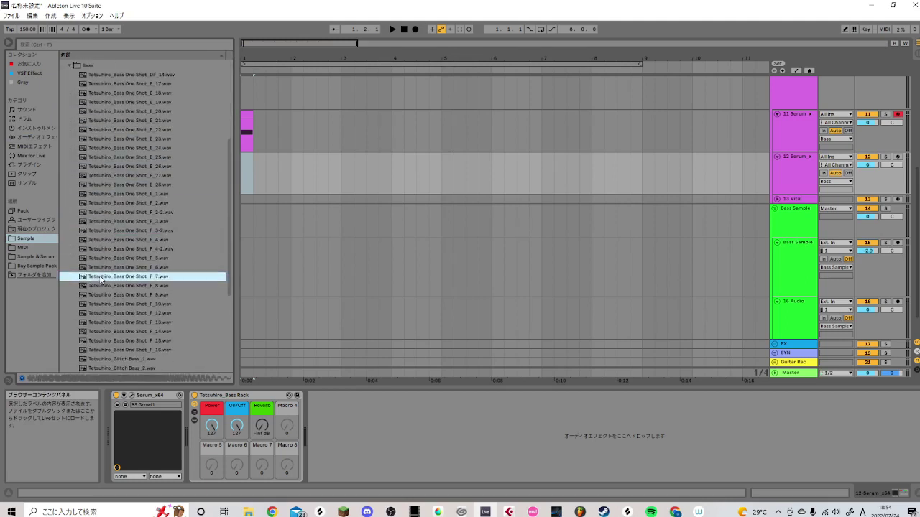
{"action": "left_click", "coordinate": [106, 285]}
{"action": "left_click", "coordinate": [105, 303]}
{"action": "left_click", "coordinate": [105, 313]}
{"action": "left_click", "coordinate": [104, 322]}
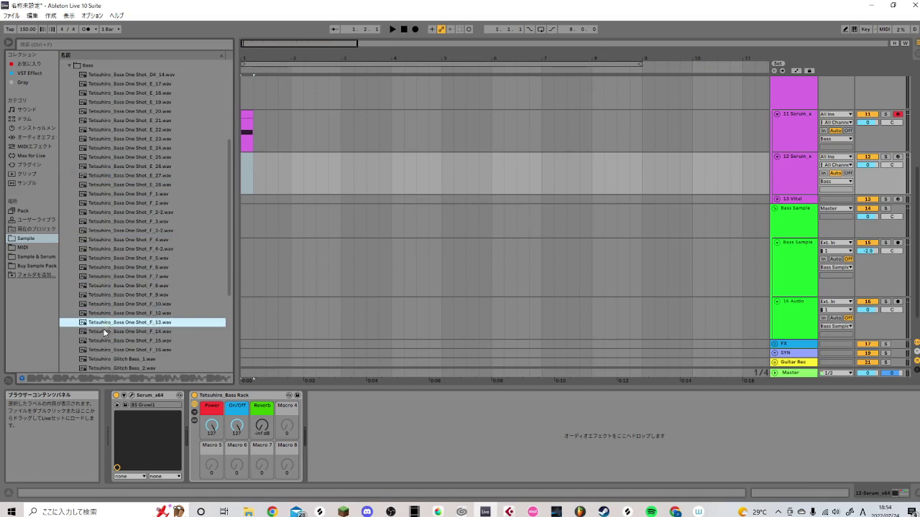
{"action": "left_click", "coordinate": [103, 331]}
{"action": "left_click", "coordinate": [103, 322]}
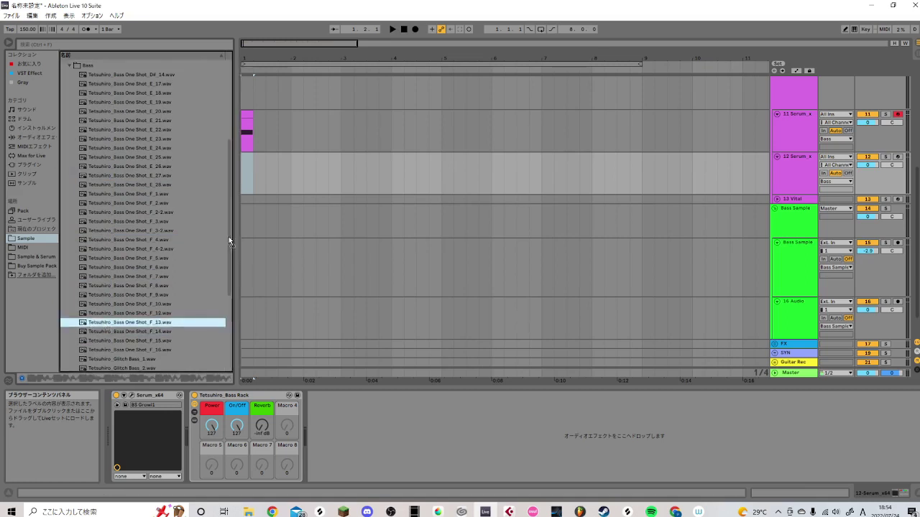
- Place Tetsuhiro_Bass One Shot_F_13.wav on the Bass Sample audio track at beat 1.2, right after the Serum clip
{"action": "left_click_drag", "start_coordinate": [103, 322], "coordinate": [245, 171]}
{"action": "left_click", "coordinate": [460, 283]}
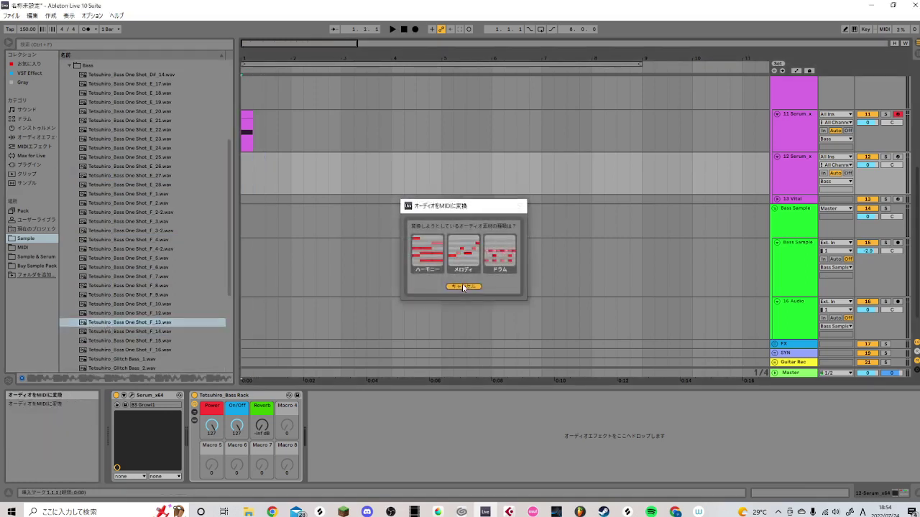
{"action": "left_click_drag", "start_coordinate": [143, 323], "coordinate": [246, 252]}
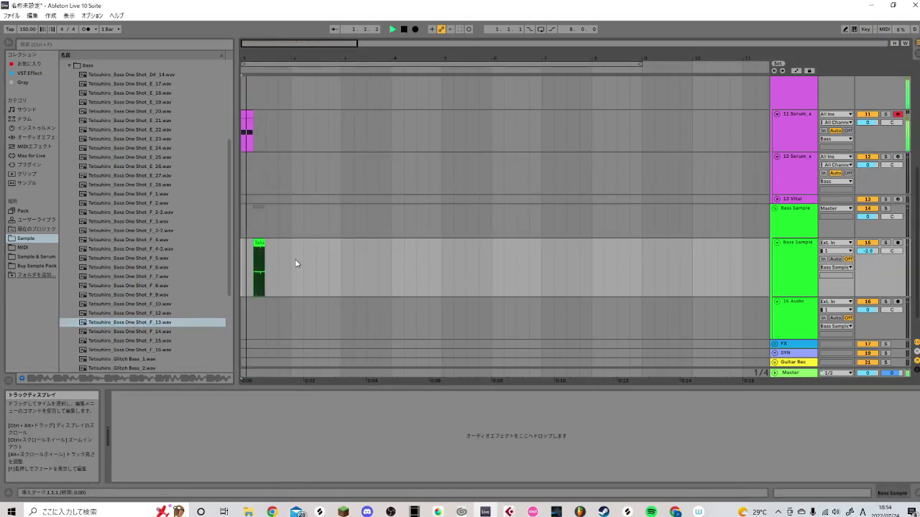
- Balance the levels during playback, setting the Bass Sample audio track to -5.3 dB and the first Serum track to 0.5 dB
{"action": "key", "text": "space"}
{"action": "mouse_move", "coordinate": [868, 251]}
{"action": "left_mouse_down"}
{"action": "mouse_move", "coordinate": [867, 260]}
{"action": "mouse_move", "coordinate": [867, 252]}
{"action": "left_mouse_up"}
{"action": "key", "text": "space"}
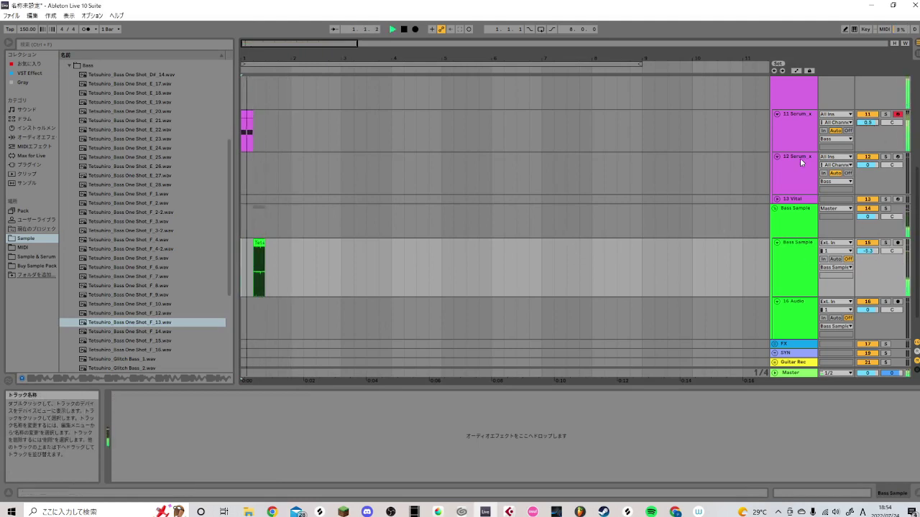
{"action": "scroll", "coordinate": [800, 158], "scroll_direction": "up", "scroll_amount": 2}
{"action": "left_click", "coordinate": [802, 165]}
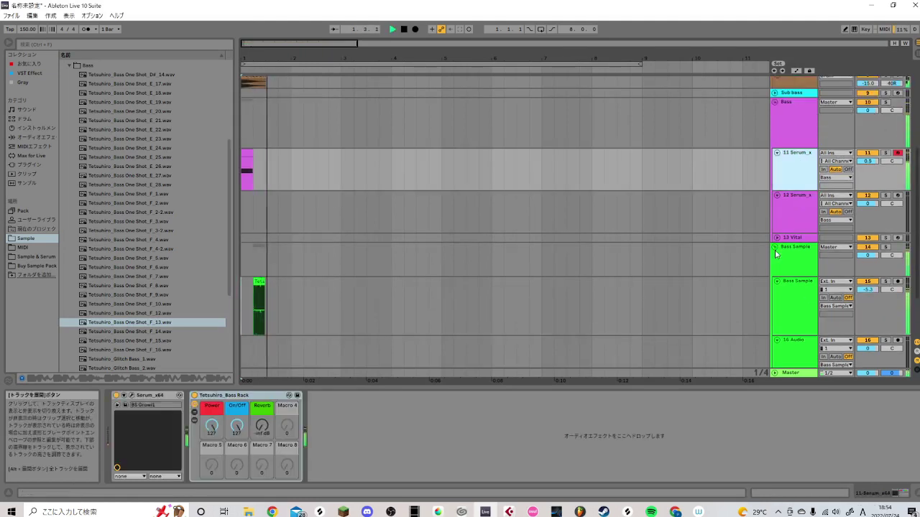
{"action": "key", "text": "space"}
{"action": "scroll", "coordinate": [656, 234], "scroll_direction": "up", "scroll_amount": 3}
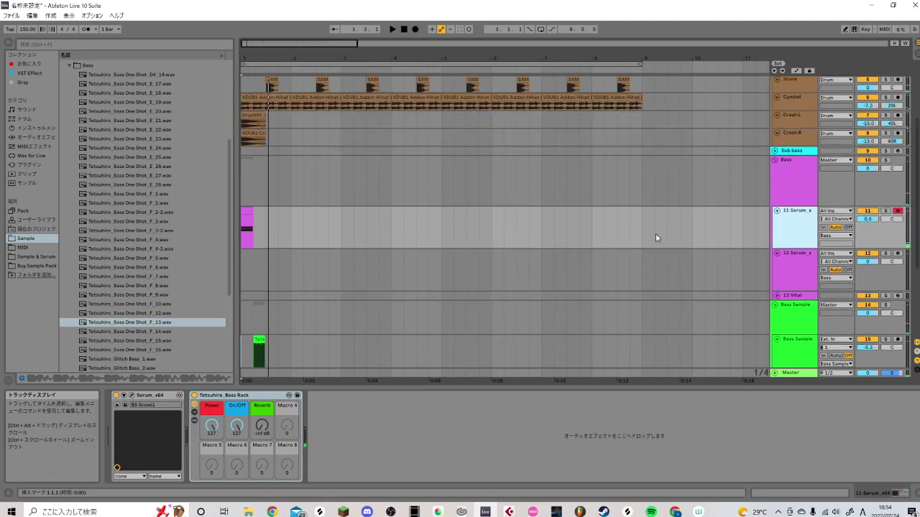
- Audition more bass one-shots and place Tetsuhiro_Bass One Shot_E_26.wav on the empty second Bass Sample audio track at beat 1.3
{"action": "scroll", "coordinate": [782, 255], "scroll_direction": "down", "scroll_amount": 6}
{"action": "left_click", "coordinate": [171, 266]}
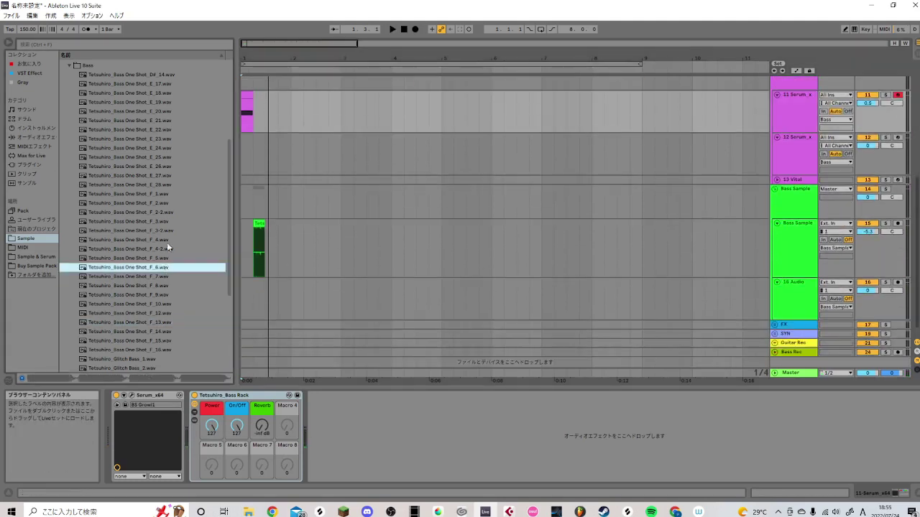
{"action": "left_click", "coordinate": [168, 221]}
{"action": "left_click", "coordinate": [170, 193]}
{"action": "left_click", "coordinate": [171, 184]}
{"action": "left_click", "coordinate": [172, 175]}
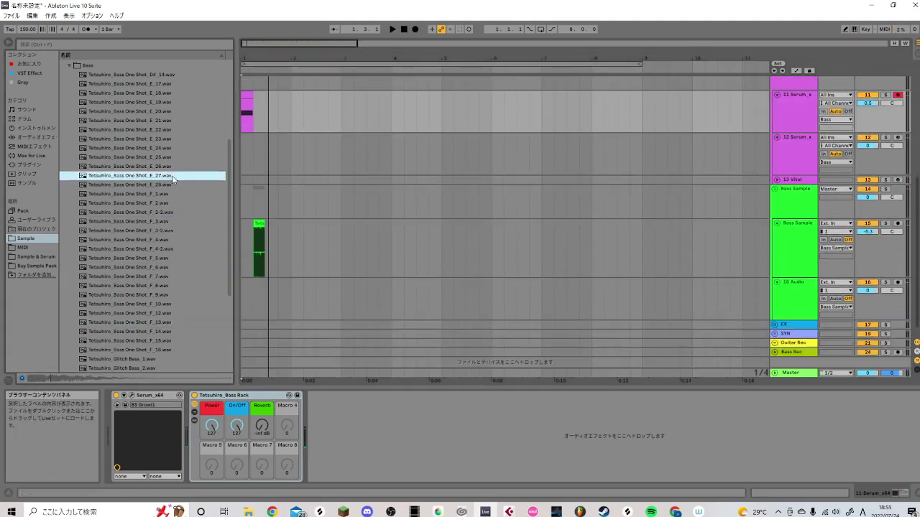
{"action": "left_click", "coordinate": [161, 167]}
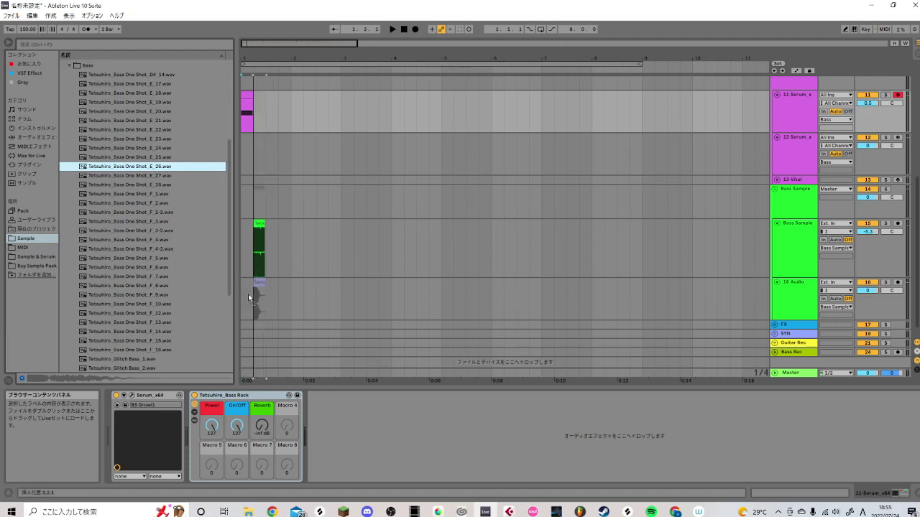
{"action": "left_click_drag", "start_coordinate": [261, 304], "coordinate": [271, 303]}
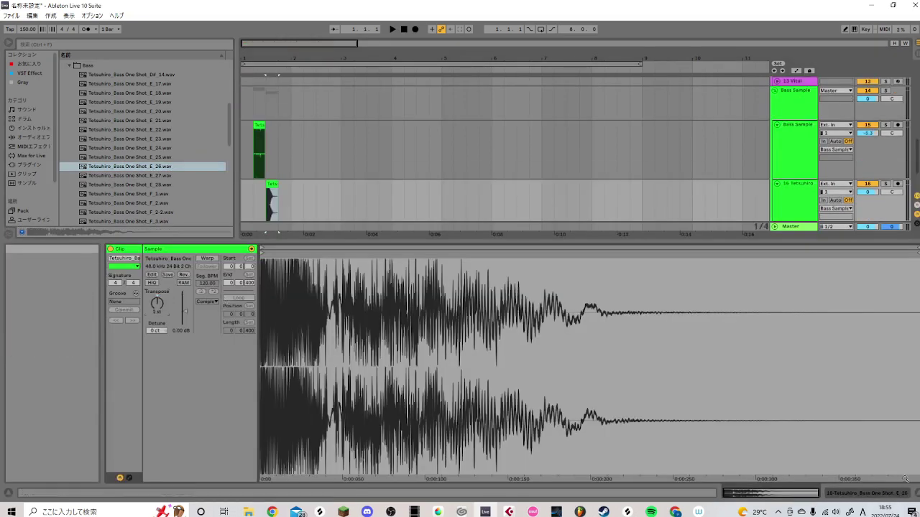
{"action": "left_click", "coordinate": [872, 493]}
- Shorten the E_26 clip to an eighth note, duplicate it into a row of eight clips and play the result
{"action": "left_click_drag", "start_coordinate": [284, 47], "coordinate": [277, 83]}
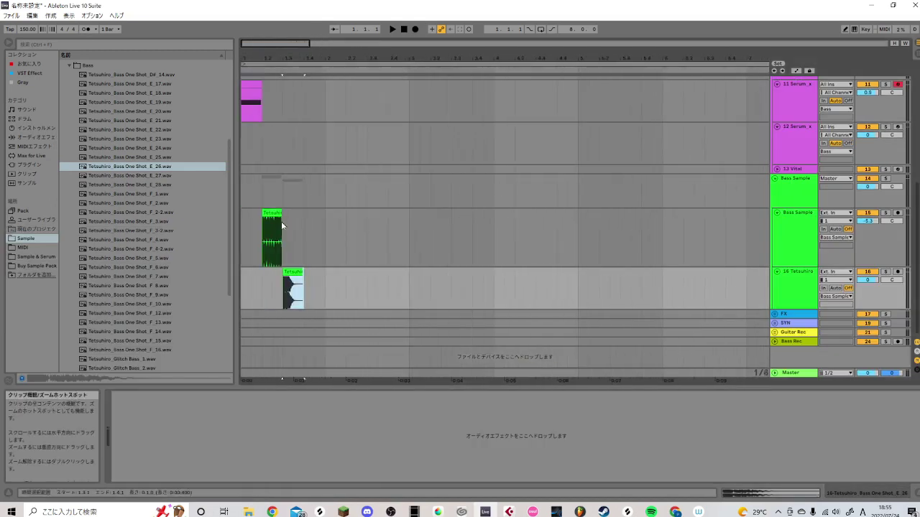
{"action": "left_click_drag", "start_coordinate": [303, 272], "coordinate": [294, 273]}
{"action": "key", "text": "ctrl+d"}
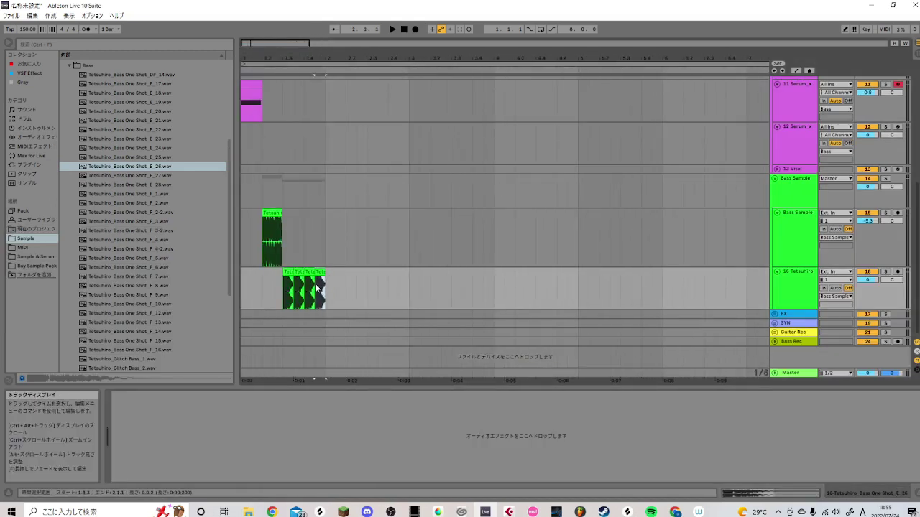
{"action": "key", "text": "ctrl+d"}
{"action": "key", "text": "ctrl+d"}
{"action": "key", "text": "ctrl+d"}
{"action": "left_click", "coordinate": [281, 295]}
{"action": "key", "text": "space"}
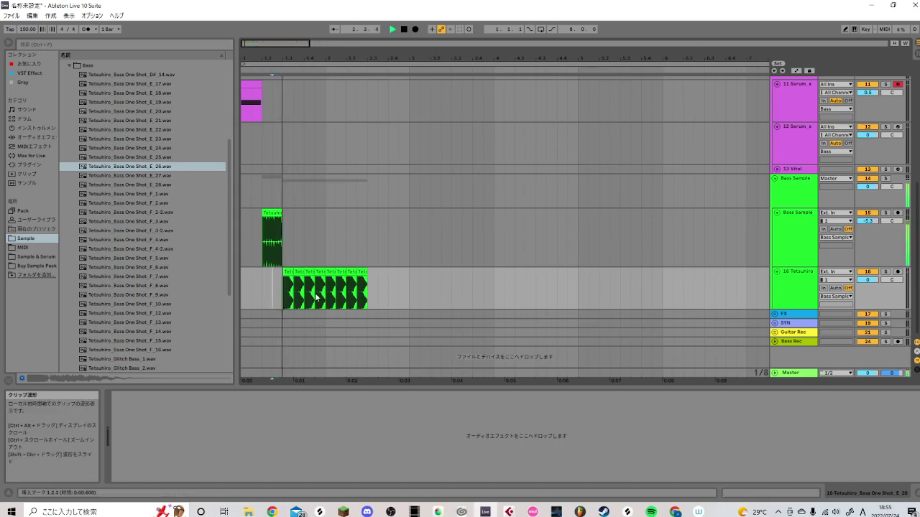
{"action": "key", "text": "space"}
- Enable warping on the F_13 clip with a segment tempo of 160 BPM so it fills one beat, and play it back
{"action": "double_click", "coordinate": [275, 212]}
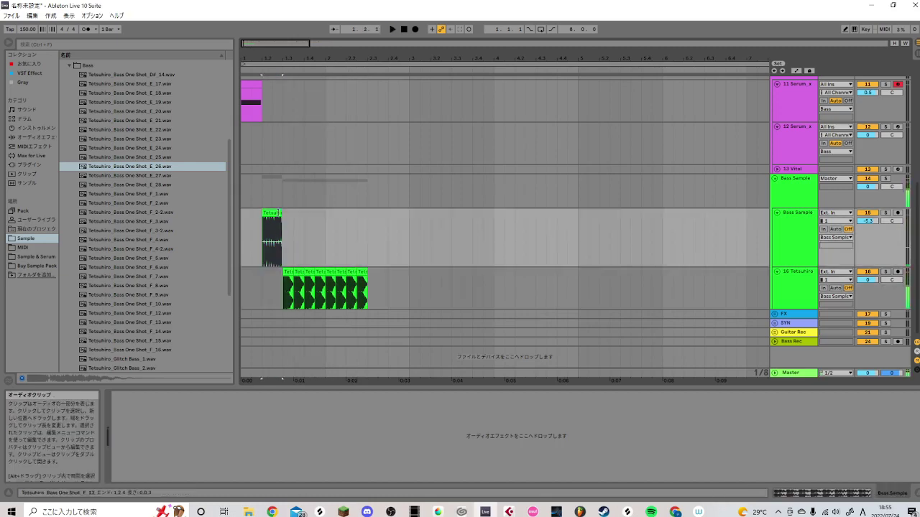
{"action": "left_click", "coordinate": [207, 258]}
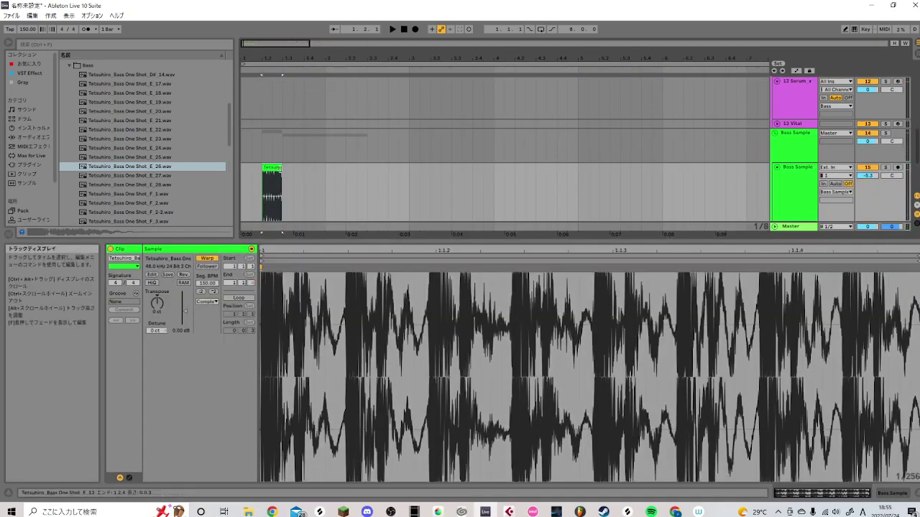
{"action": "left_click", "coordinate": [270, 183]}
{"action": "key", "text": "space"}
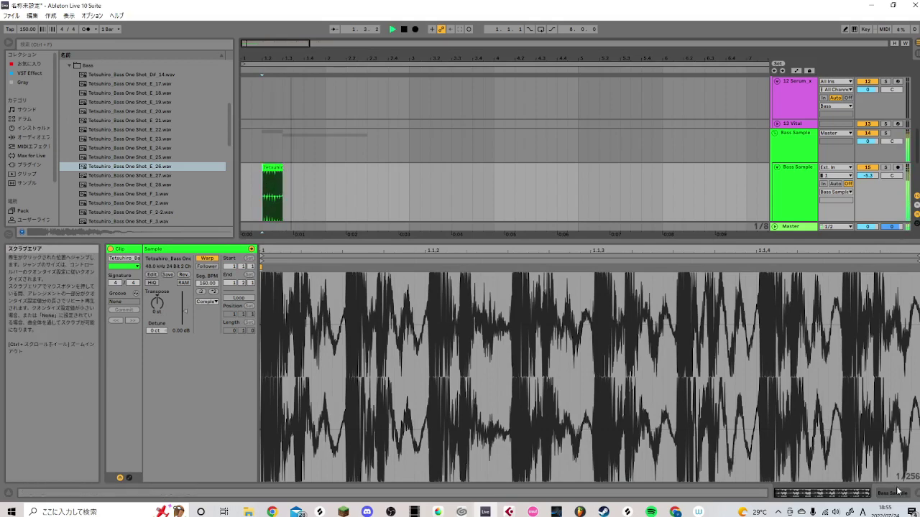
{"action": "key", "text": "shift+Tab"}
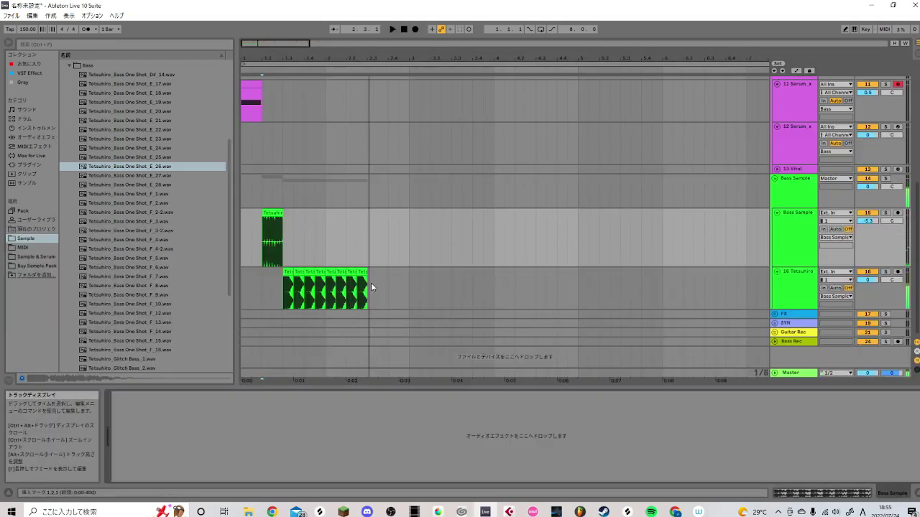
- Insert a MIDI clip on the second Serum track from 1.3 to 2.3 and fill its length with one F0 note
{"action": "left_click", "coordinate": [369, 282]}
{"action": "scroll", "coordinate": [789, 215], "scroll_direction": "up", "scroll_amount": 2}
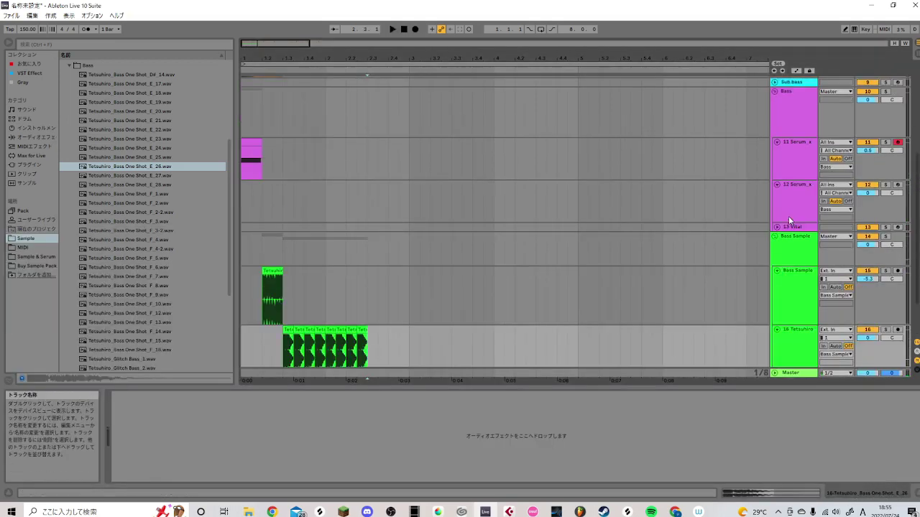
{"action": "left_click", "coordinate": [340, 211]}
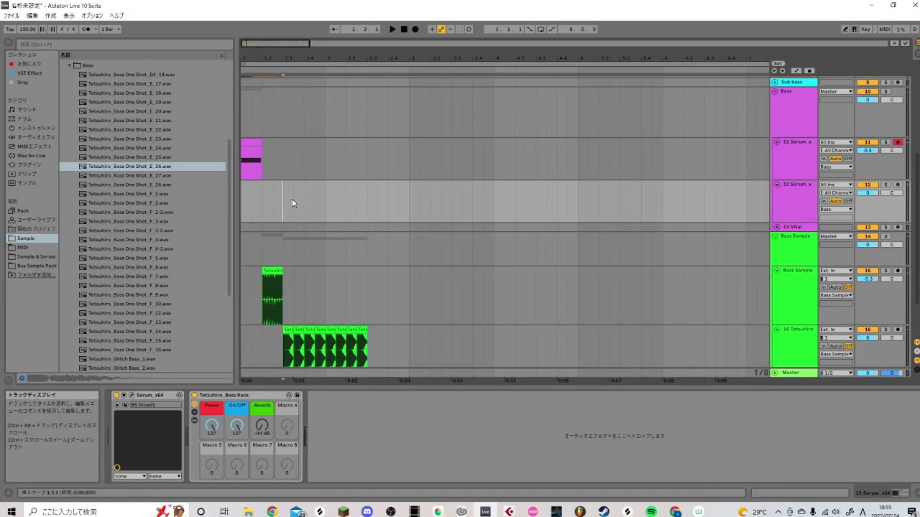
{"action": "left_click_drag", "start_coordinate": [291, 203], "coordinate": [382, 220]}
{"action": "right_click", "coordinate": [369, 216]}
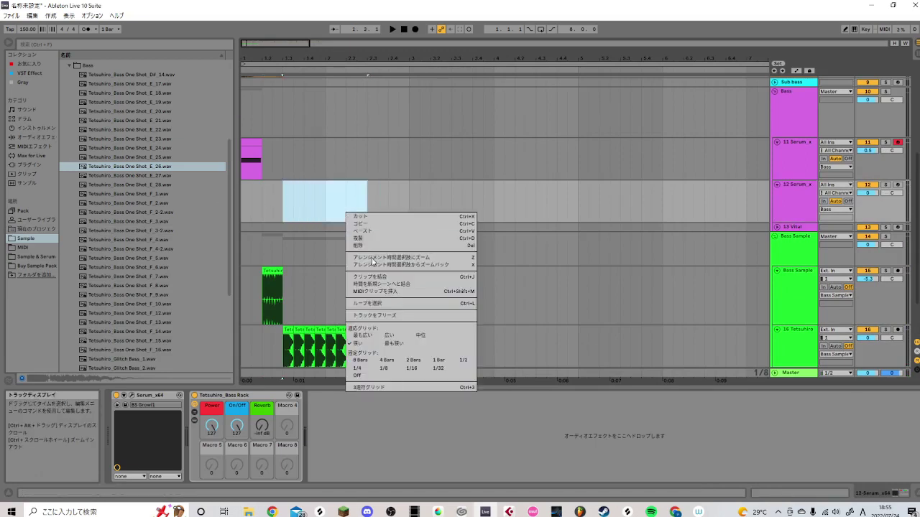
{"action": "left_click", "coordinate": [395, 290]}
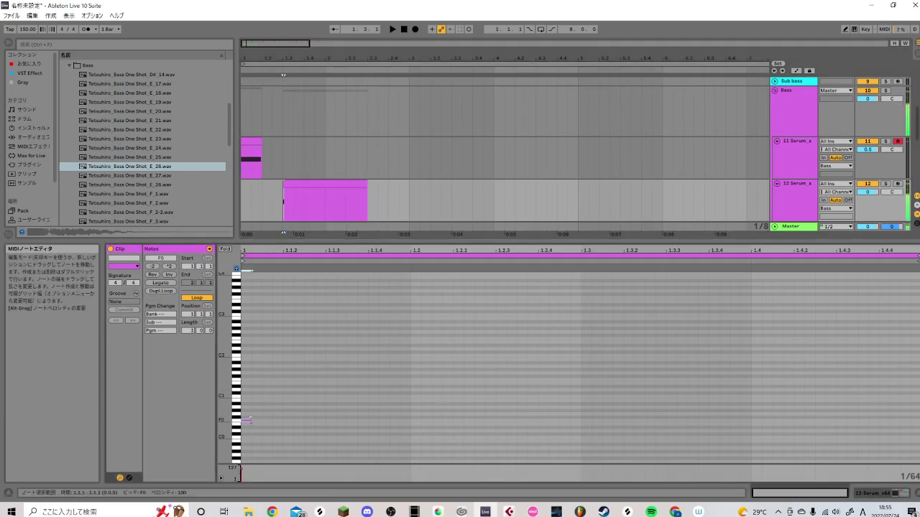
{"action": "left_click_drag", "start_coordinate": [246, 422], "coordinate": [898, 421]}
{"action": "left_click", "coordinate": [873, 493]}
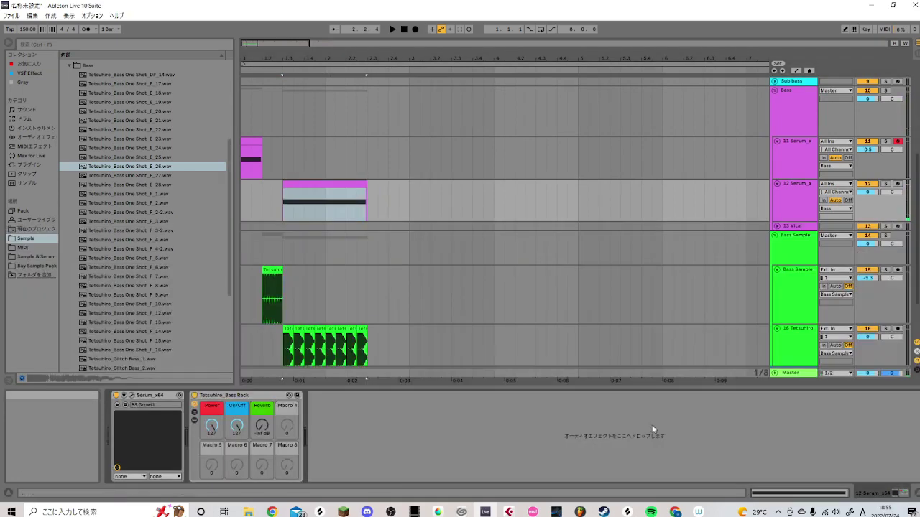
- Open the second track's Serum and load the BS Growl yoi1 preset from Tetsuhiro_Dubstep_Serum_Presets
{"action": "left_click", "coordinate": [219, 396]}
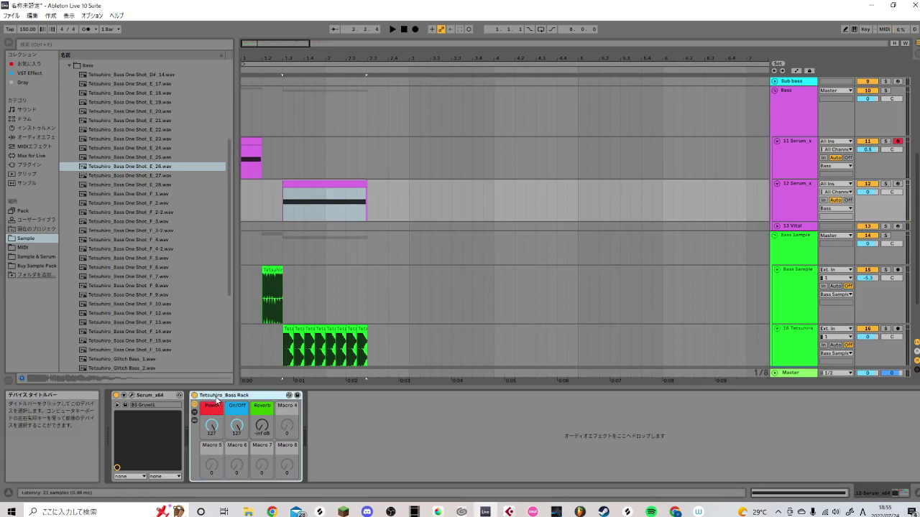
{"action": "left_click", "coordinate": [132, 396]}
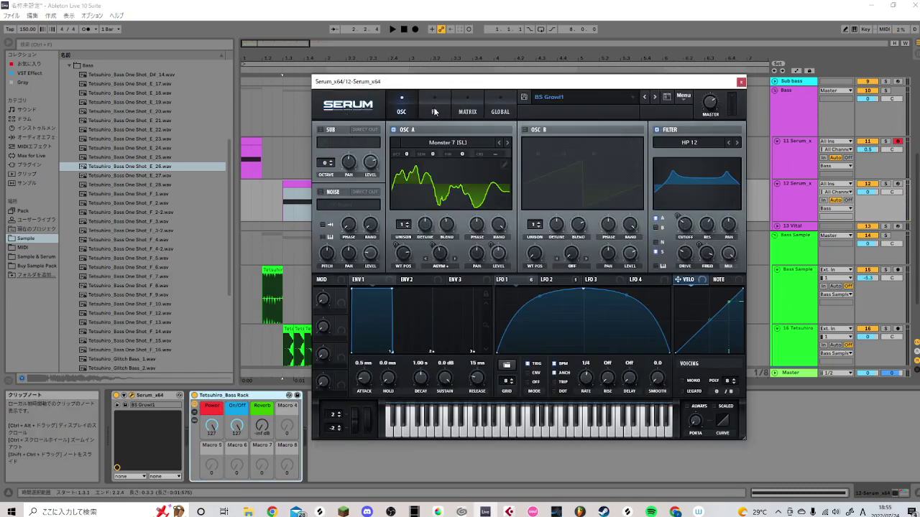
{"action": "left_click", "coordinate": [554, 100]}
{"action": "mouse_move", "coordinate": [633, 141]}
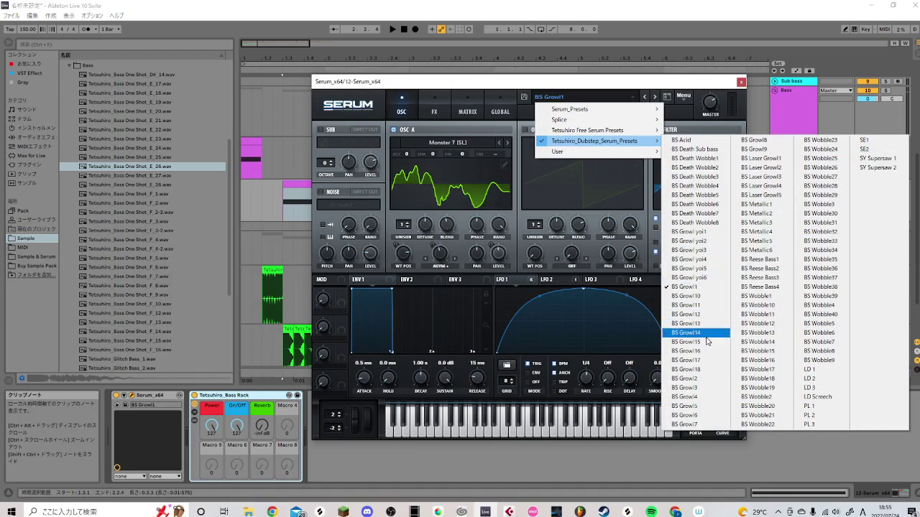
{"action": "left_click", "coordinate": [701, 232]}
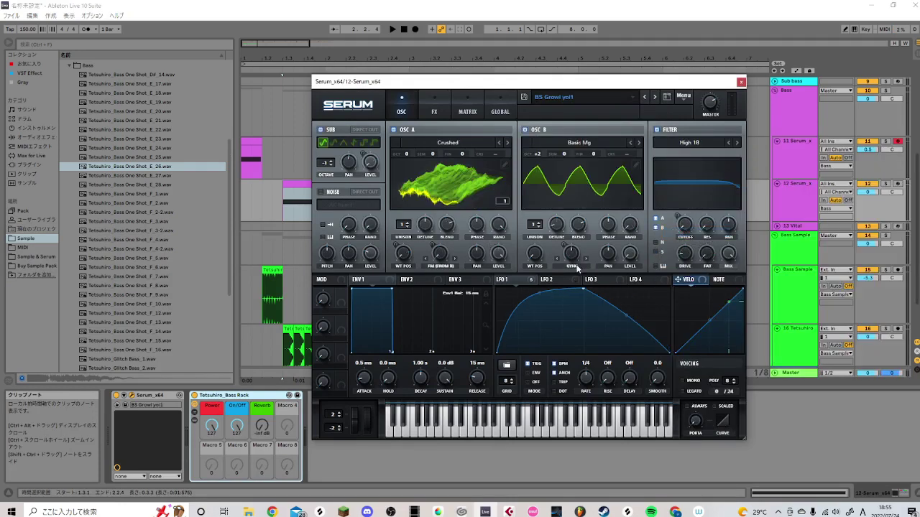
- Solo the second Serum track, listen to the sound and switch to the BS Growl yoi2 preset
{"action": "left_click", "coordinate": [886, 184]}
{"action": "key", "text": "space"}
{"action": "key", "text": "space"}
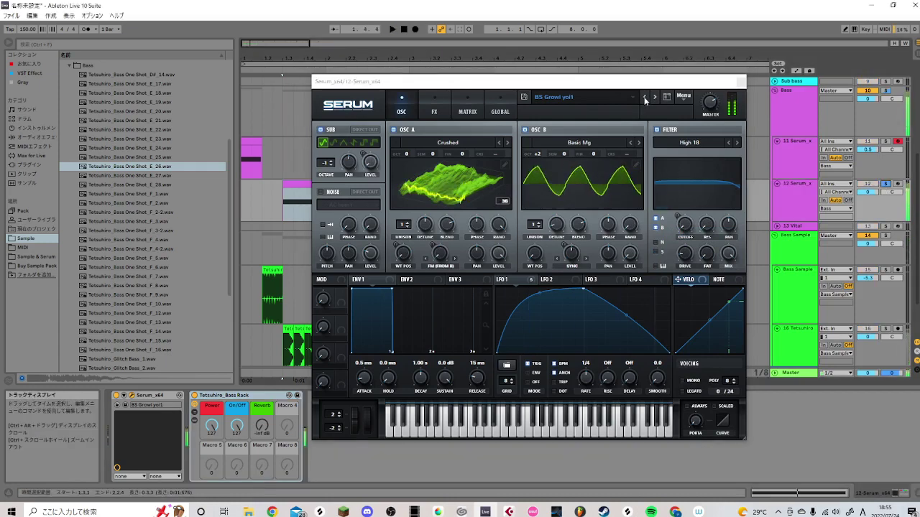
{"action": "left_click", "coordinate": [644, 98]}
{"action": "key", "text": "space"}
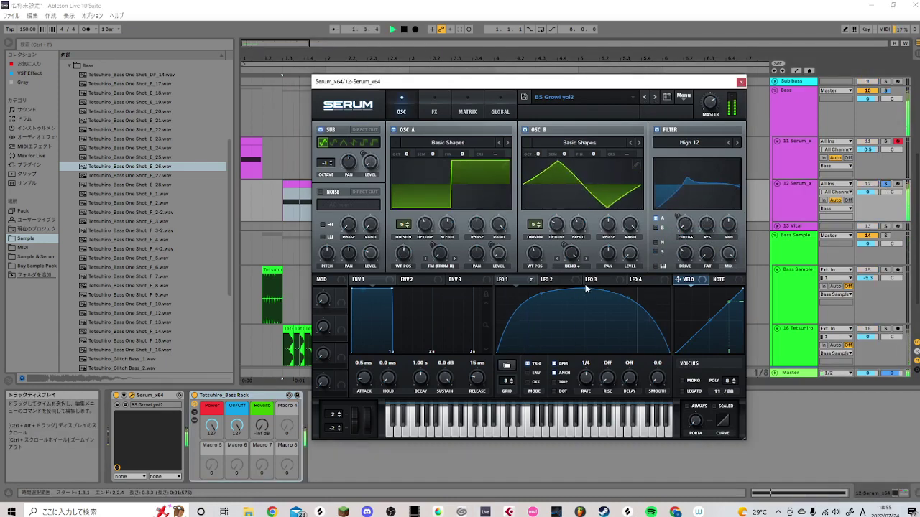
{"action": "key", "text": "space"}
- Move LFO 1's peak to the end of its curve, set the LFO mode to ENV and listen to the growl
{"action": "left_click_drag", "start_coordinate": [585, 289], "coordinate": [660, 288]}
{"action": "key", "text": "space"}
{"action": "key", "text": "space"}
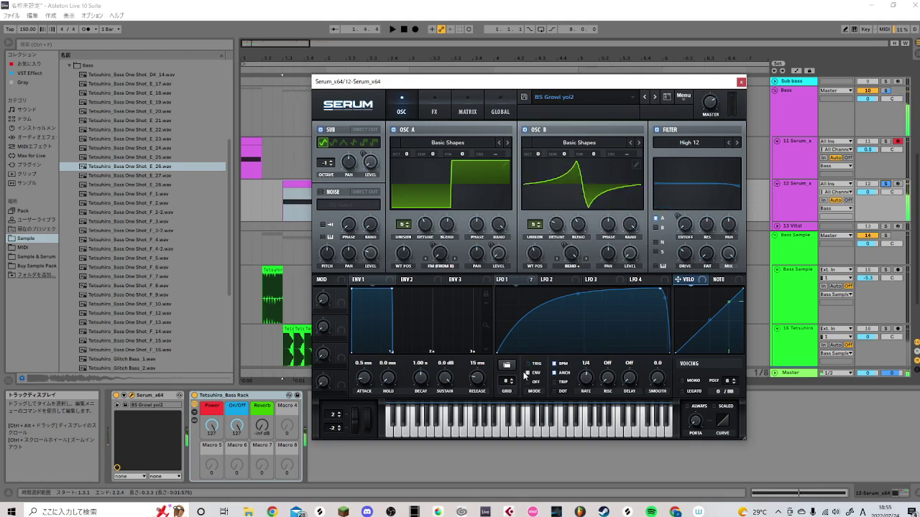
{"action": "key", "text": "space"}
{"action": "key", "text": "space"}
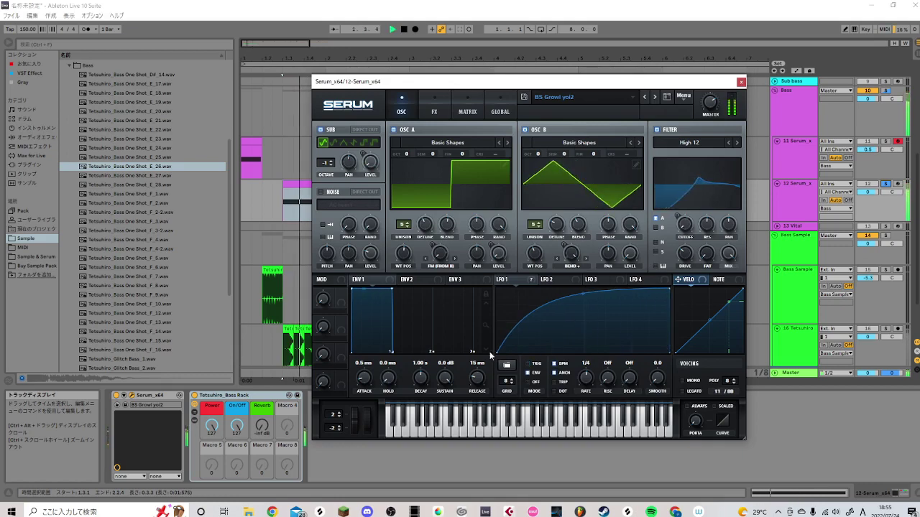
{"action": "key", "text": "space"}
- Remove the Tetsuhiro_Bass Rack from the second Serum track and listen to the unprocessed growl
{"action": "right_click", "coordinate": [244, 396]}
{"action": "left_click", "coordinate": [263, 410]}
{"action": "key", "text": "space"}
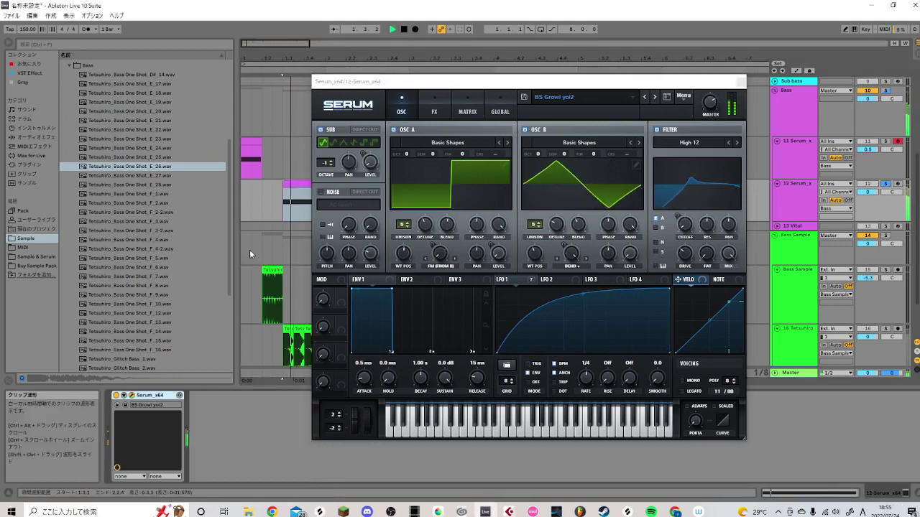
{"action": "key", "text": "space"}
- Load the MOONBOYS BASS ESSENTIALS rack on the second Serum track, set its maximizer to 16.0 dB and Fletcher Munson to 100 %, and listen
{"action": "left_click", "coordinate": [69, 66]}
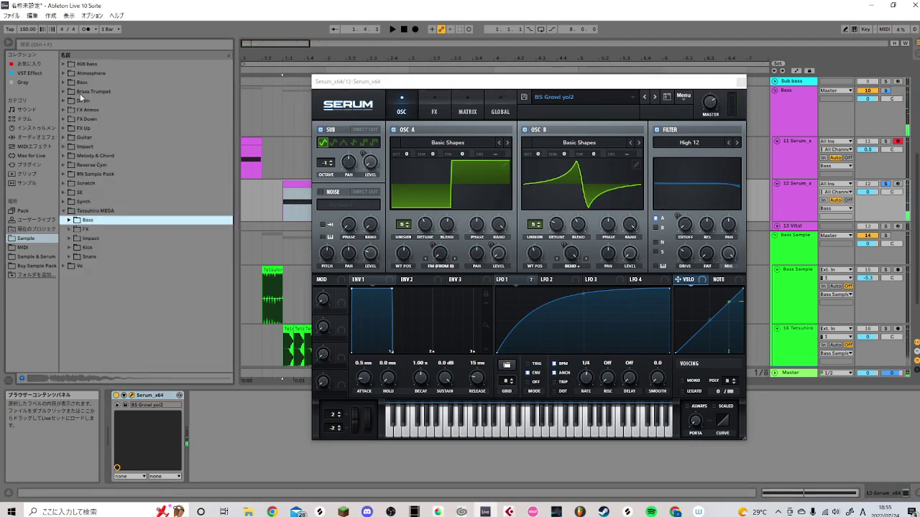
{"action": "left_click", "coordinate": [27, 64]}
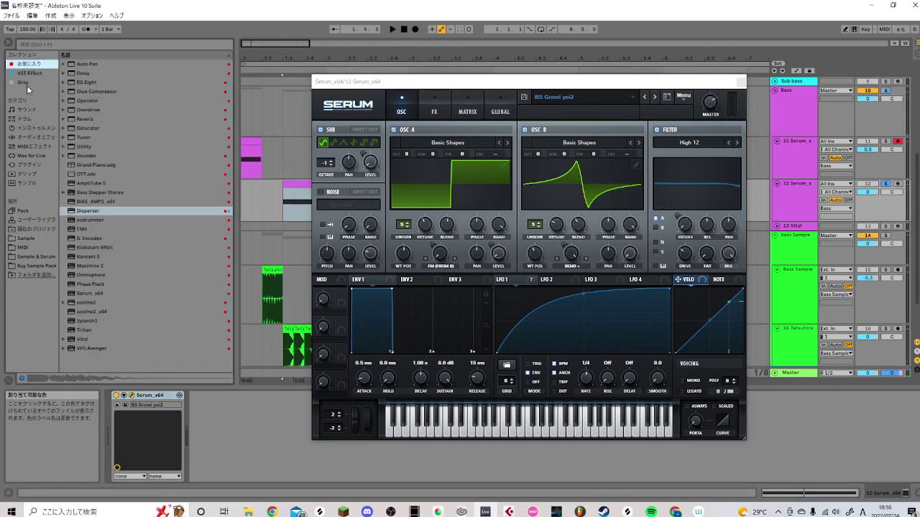
{"action": "left_click", "coordinate": [29, 138]}
{"action": "left_click", "coordinate": [69, 75]}
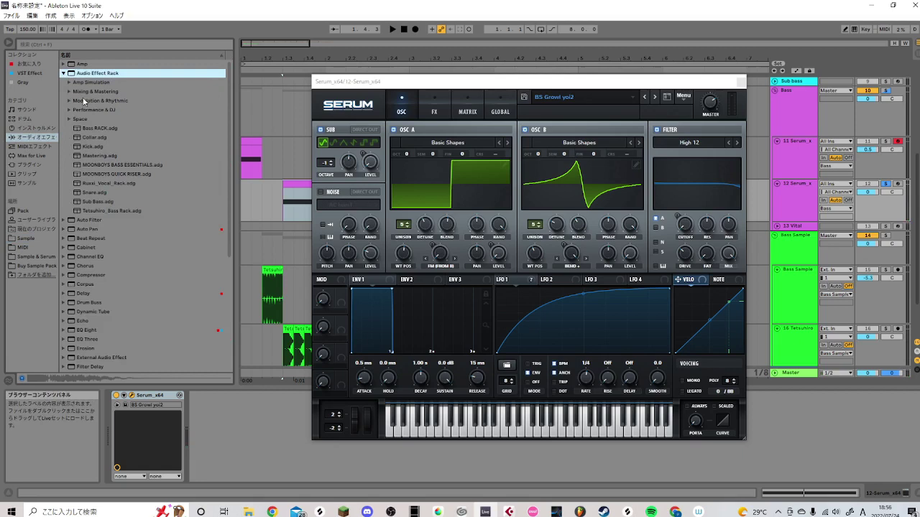
{"action": "double_click", "coordinate": [106, 163]}
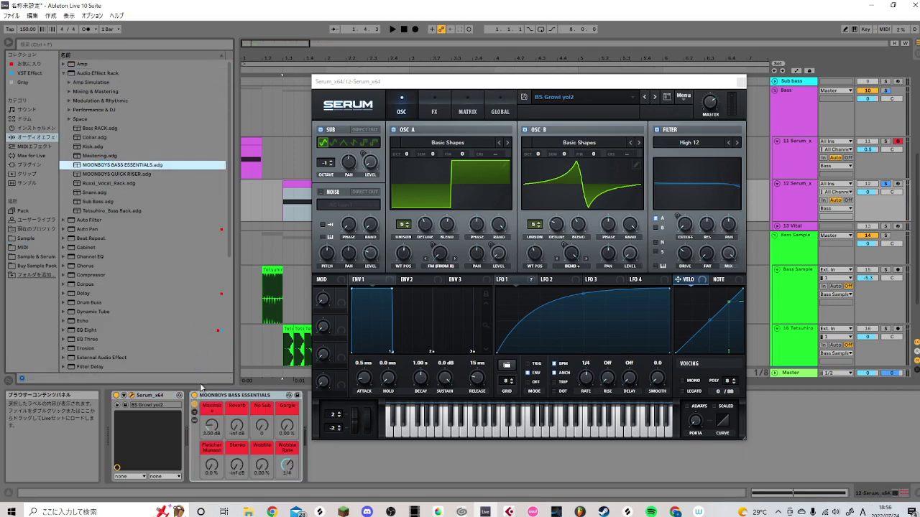
{"action": "key", "text": "space"}
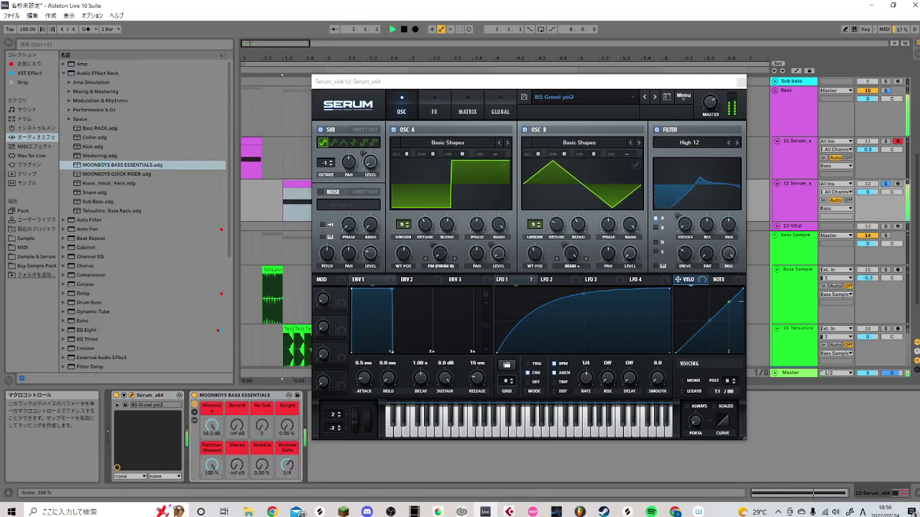
{"action": "key", "text": "space"}
- Add a Frequency Shifter after the MOONBOYS BASS ESSENTIALS rack and set its fine frequency to 415 Hz while listening to the growl
{"action": "left_click", "coordinate": [70, 119]}
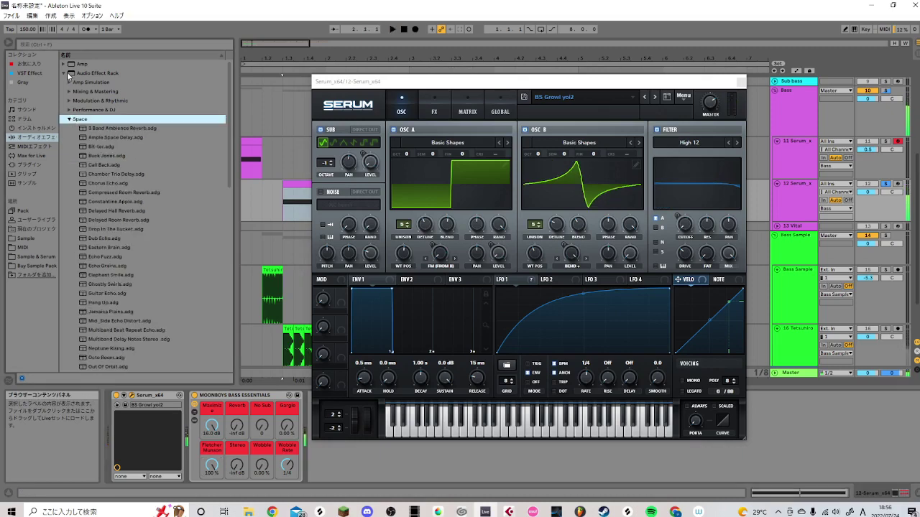
{"action": "left_click", "coordinate": [68, 74]}
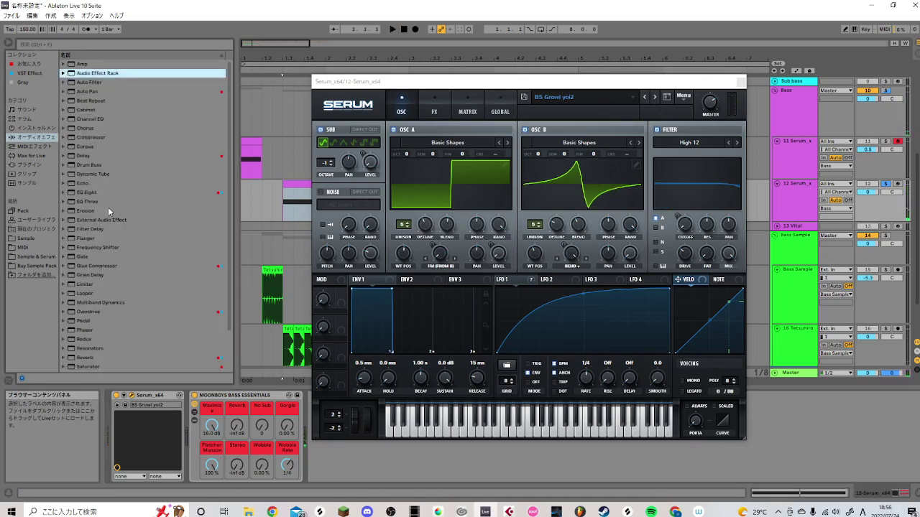
{"action": "left_click", "coordinate": [108, 248]}
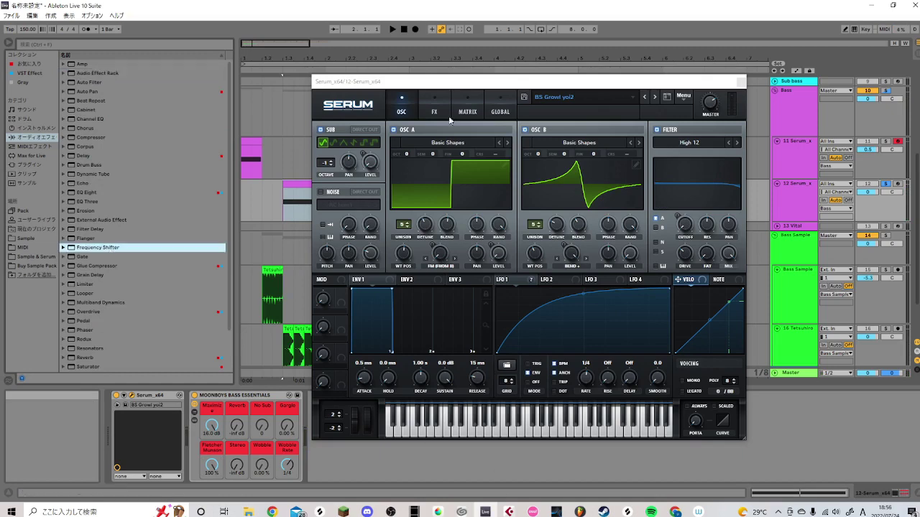
{"action": "left_click_drag", "start_coordinate": [450, 81], "coordinate": [590, 76]}
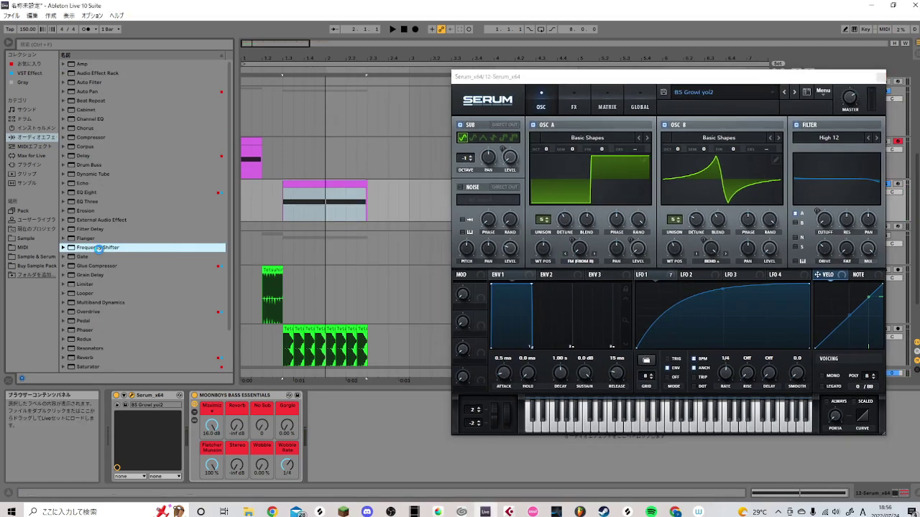
{"action": "double_click", "coordinate": [99, 247]}
{"action": "key", "text": "space"}
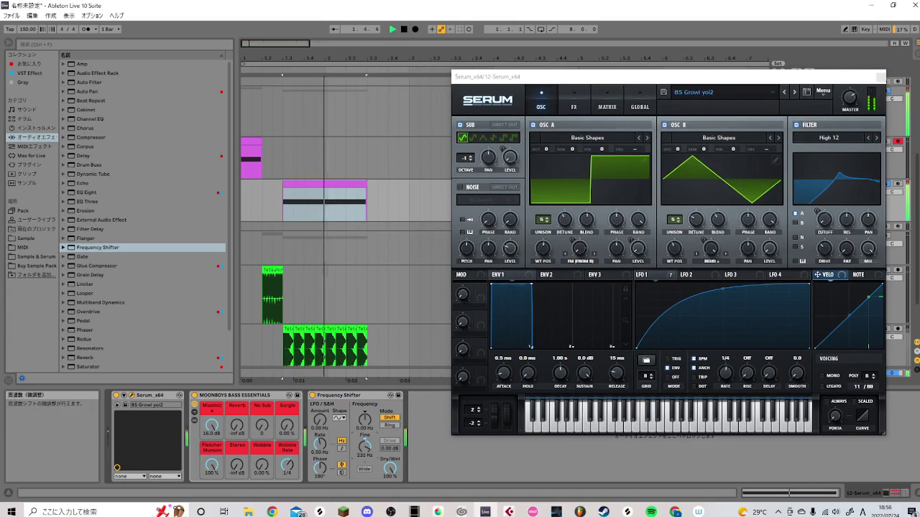
{"action": "mouse_move", "coordinate": [369, 452]}
{"action": "left_mouse_down"}
{"action": "mouse_move", "coordinate": [369, 428]}
{"action": "mouse_move", "coordinate": [368, 467]}
{"action": "left_mouse_up"}
{"action": "key", "text": "space"}
{"action": "key", "text": "space"}
{"action": "key", "text": "space"}
- Unsolo the second Serum track and set its volume to -6.4 dB
{"action": "left_click", "coordinate": [880, 76]}
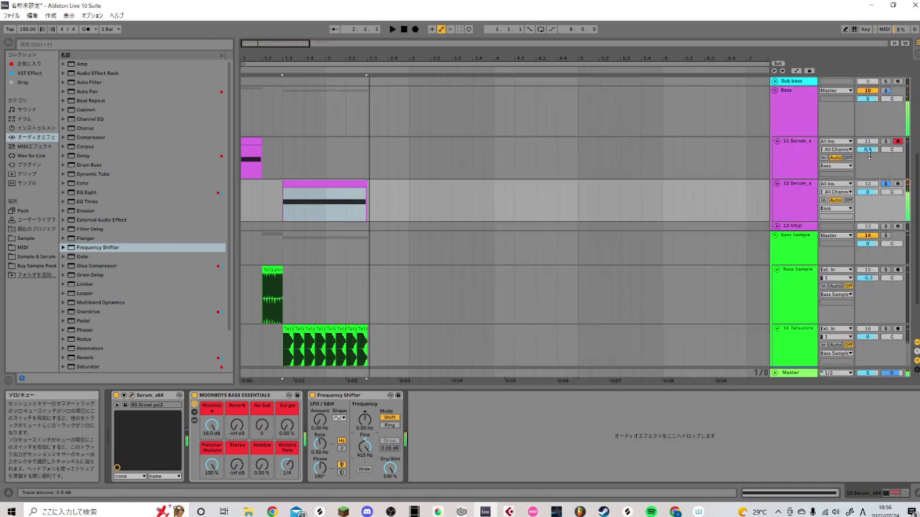
{"action": "left_click", "coordinate": [885, 184]}
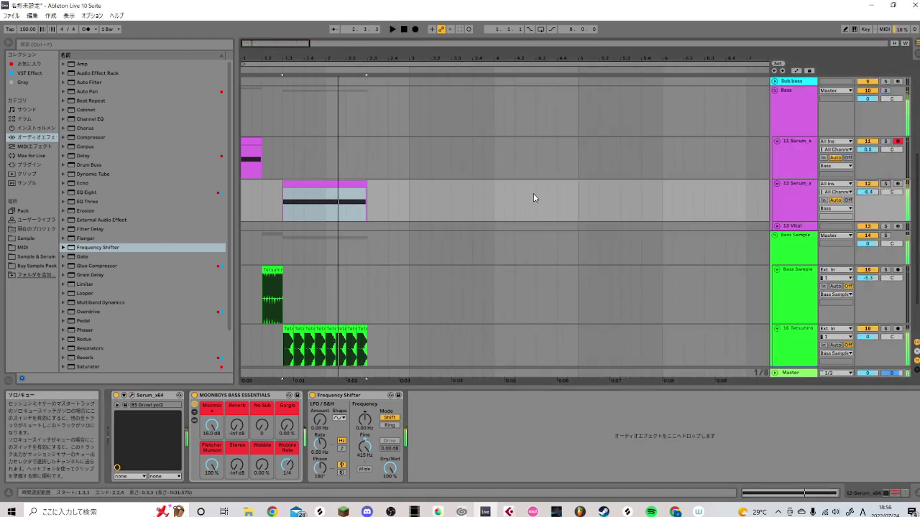
- Listen from the first growl clip and set the Frequency Shifter's fine frequency on the second Serum track to 14.4 Hz
{"action": "left_click", "coordinate": [250, 143]}
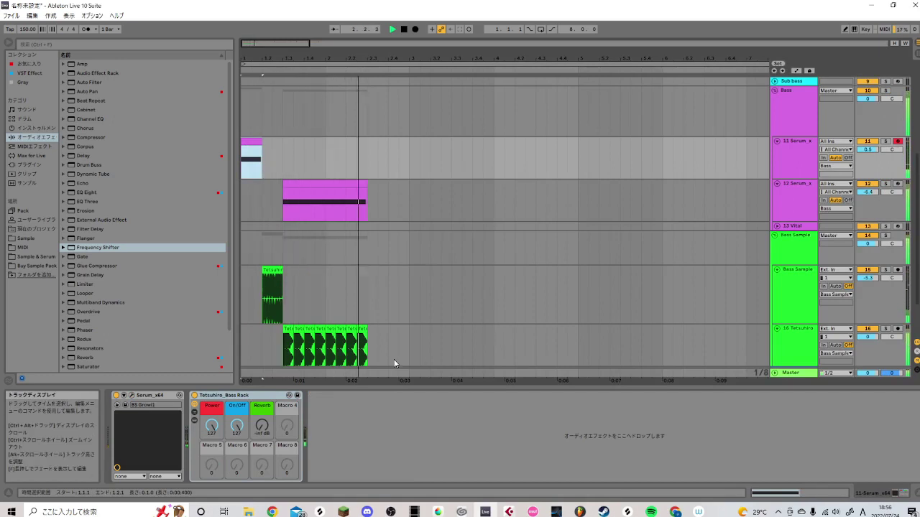
{"action": "key", "text": "space"}
{"action": "left_click", "coordinate": [132, 395]}
{"action": "key", "text": "space"}
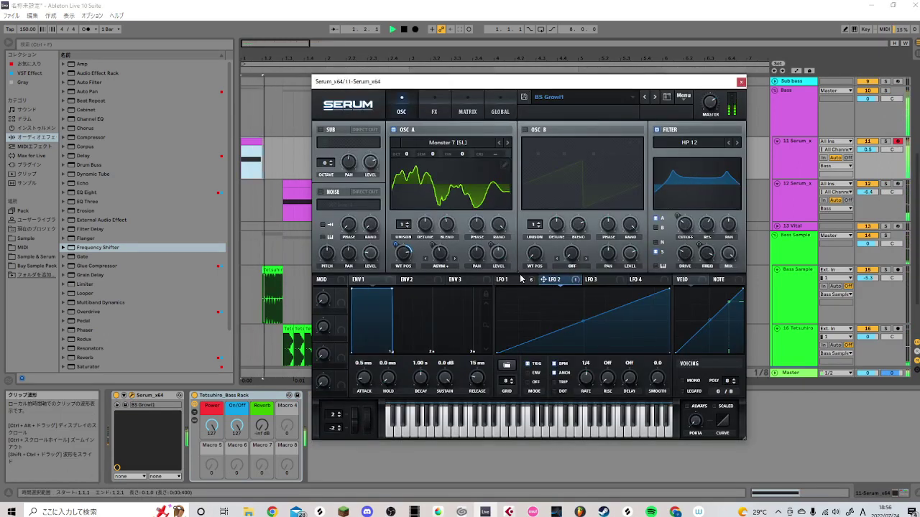
{"action": "left_click", "coordinate": [288, 210]}
{"action": "key", "text": "space"}
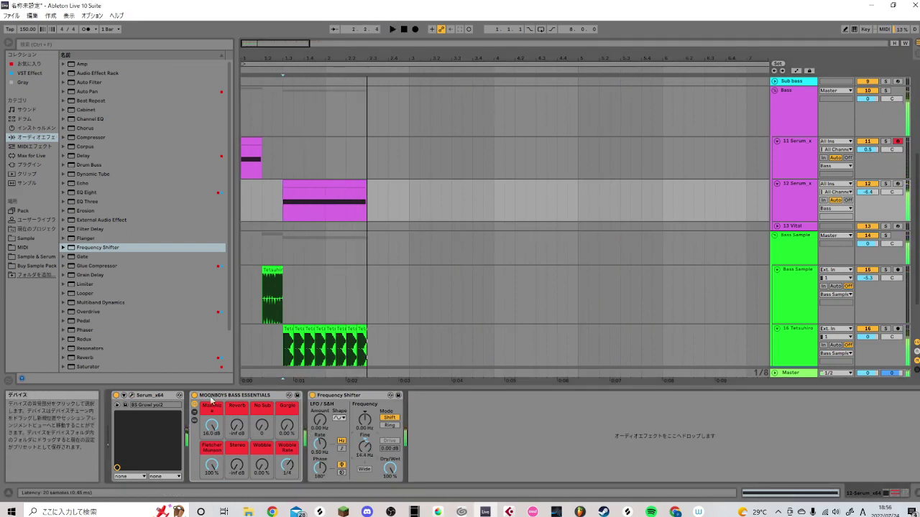
- Flatten the LFO 1 curve in the second track's Serum, set the LFO rate to 1/8 and listen to the growl
{"action": "key", "text": "ctrl+alt+p"}
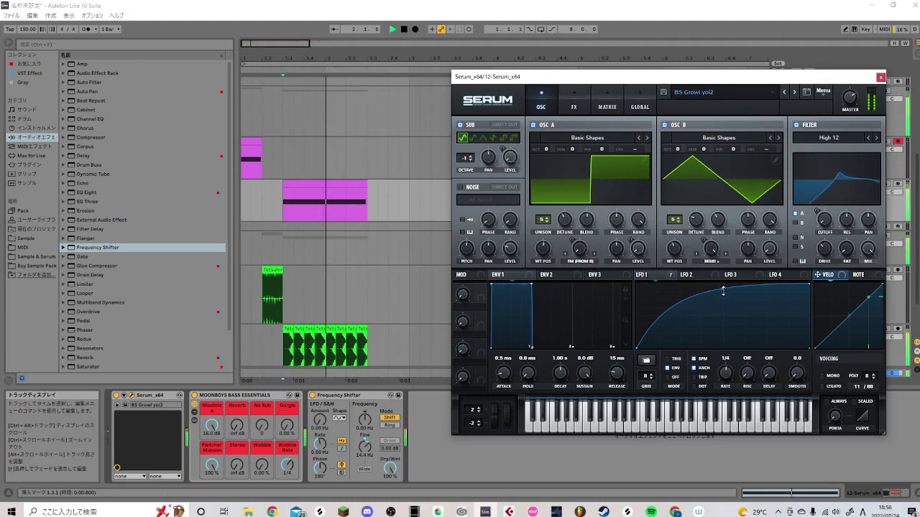
{"action": "left_click_drag", "start_coordinate": [723, 290], "coordinate": [723, 310]}
{"action": "mouse_move", "coordinate": [725, 368]}
{"action": "left_mouse_down"}
{"action": "mouse_move", "coordinate": [728, 361]}
{"action": "mouse_move", "coordinate": [726, 368]}
{"action": "left_mouse_up"}
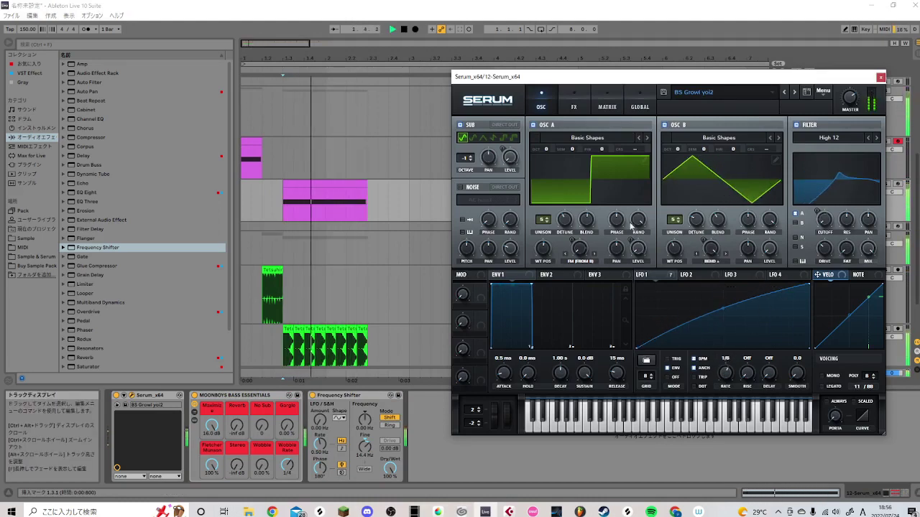
{"action": "key", "text": "space"}
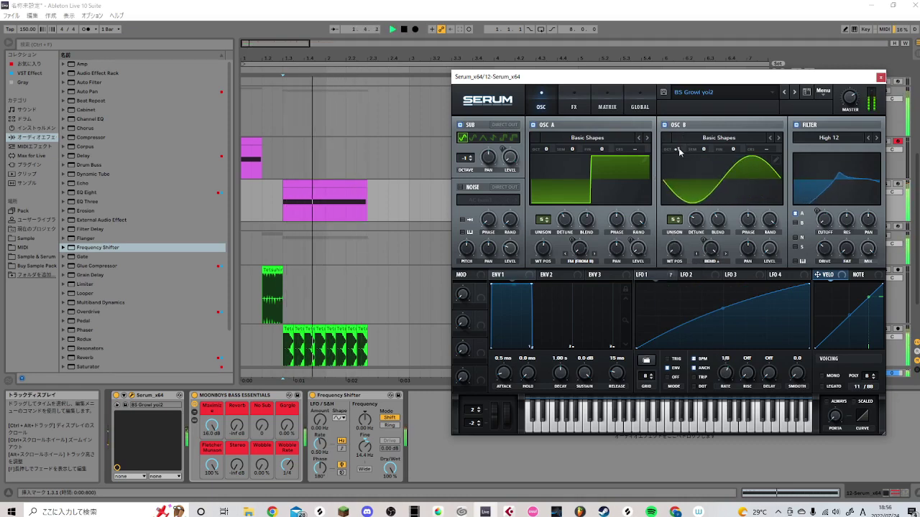
{"action": "key", "text": "space"}
{"action": "left_click", "coordinate": [880, 77]}
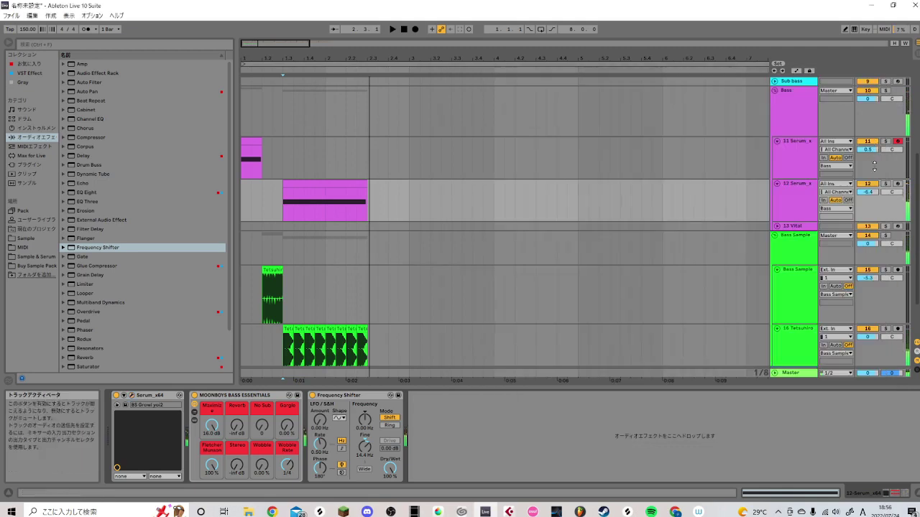
- Play the arrangement from the first growl clip to check both Serum basses with the samples
{"action": "left_click", "coordinate": [251, 160]}
{"action": "key", "text": "space"}
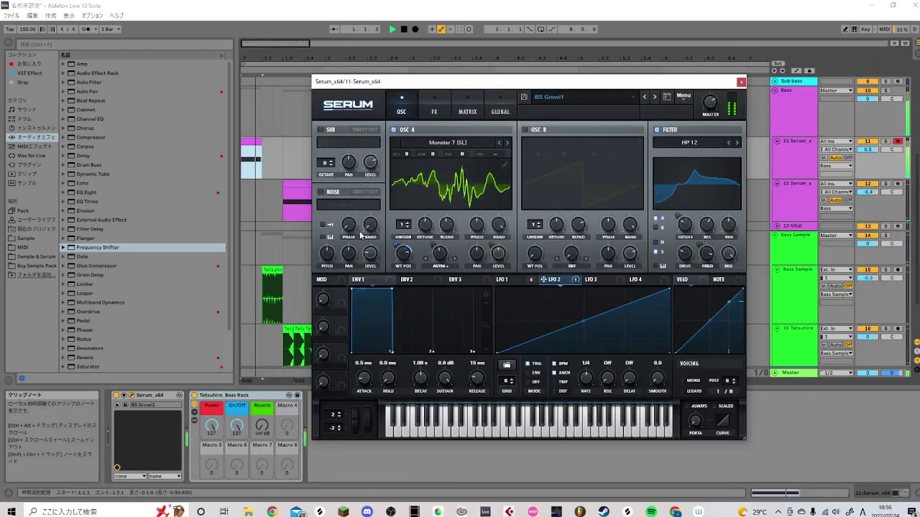
{"action": "left_click", "coordinate": [737, 83]}
{"action": "scroll", "coordinate": [727, 165], "scroll_direction": "down", "scroll_amount": 3}
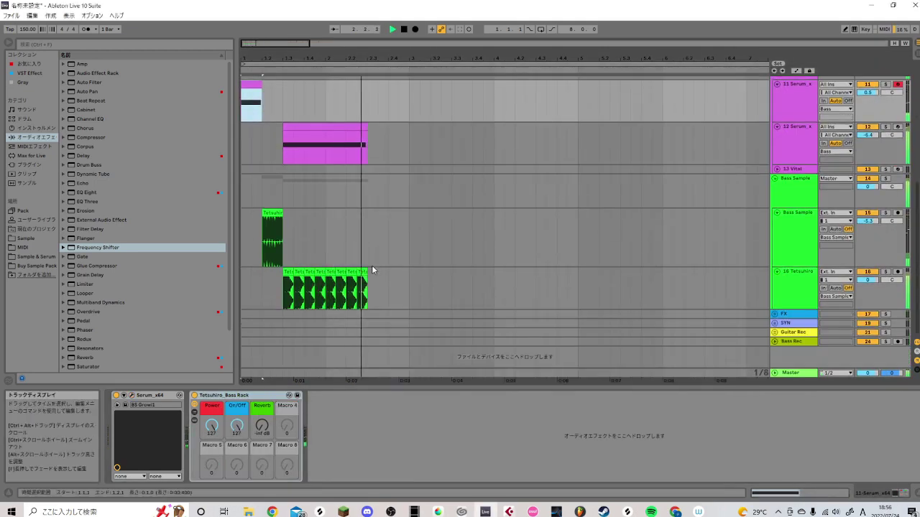
- Duplicate the first Serum track
{"action": "right_click", "coordinate": [783, 154]}
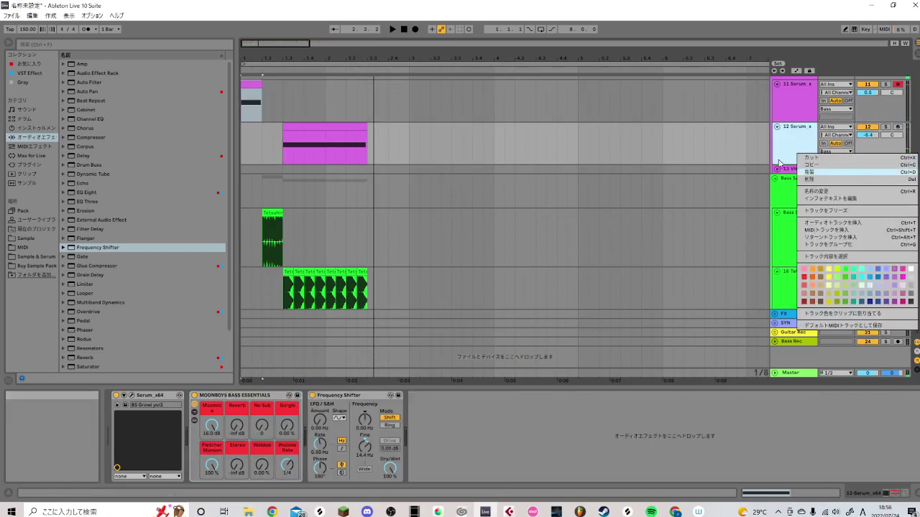
{"action": "right_click", "coordinate": [786, 102]}
{"action": "left_click", "coordinate": [798, 122]}
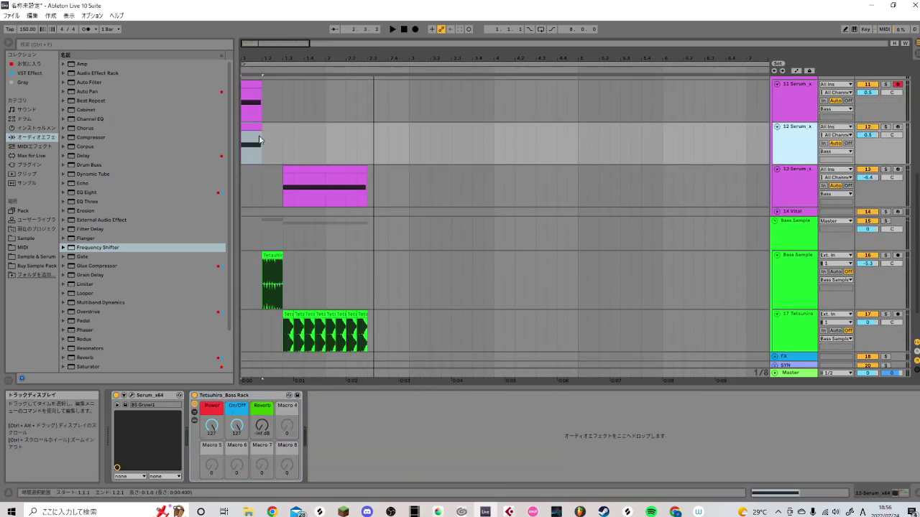
- Move the duplicated growl clip to 2.3.1, lengthen it to 3.1.1 and extend its note across the clip
{"action": "left_click_drag", "start_coordinate": [252, 144], "coordinate": [409, 129]}
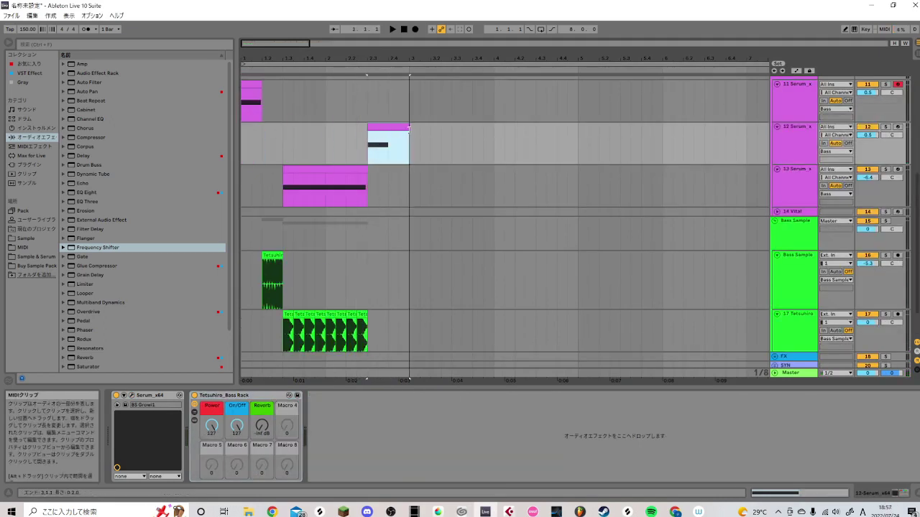
{"action": "double_click", "coordinate": [401, 126]}
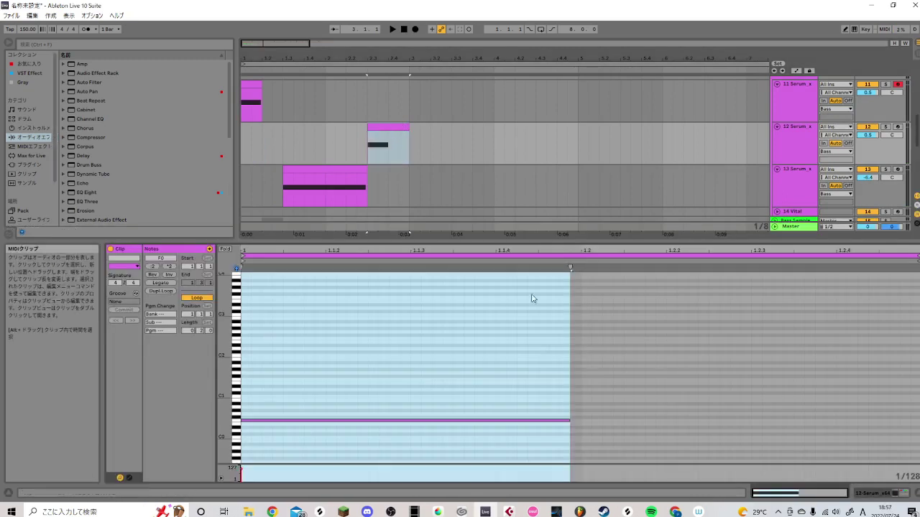
{"action": "left_click_drag", "start_coordinate": [608, 376], "coordinate": [900, 435]}
{"action": "left_click", "coordinate": [889, 492]}
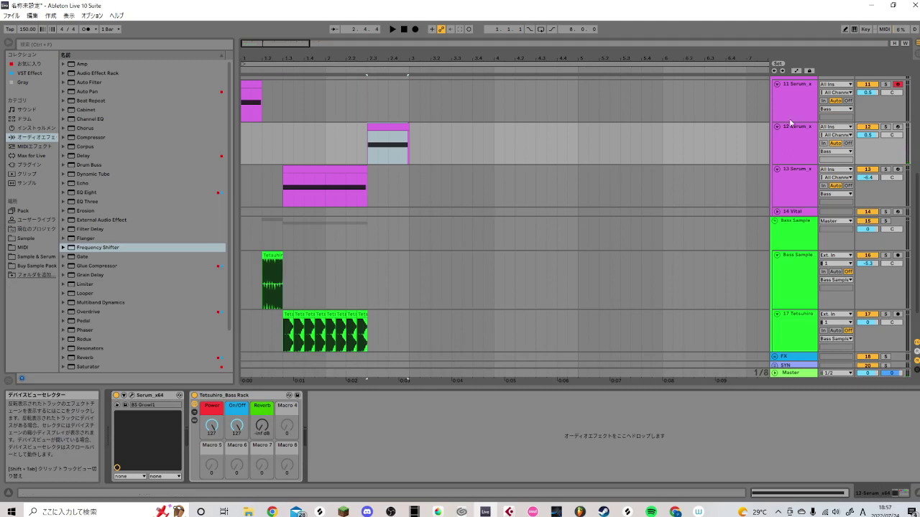
- Load BS Growl17 from Tetsuhiro_Dubstep_Serum_Presets in the duplicated track's Serum and step back through the presets to BS Growl15
{"action": "left_click", "coordinate": [382, 125]}
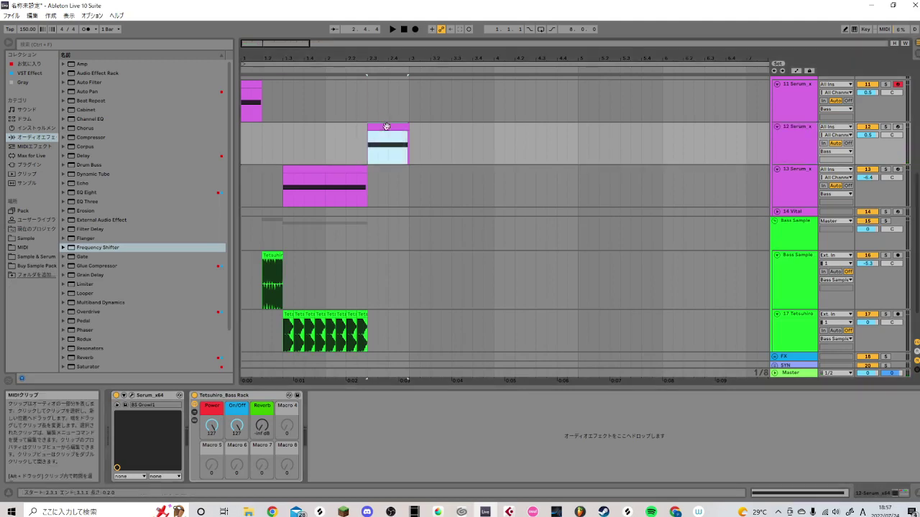
{"action": "left_click", "coordinate": [132, 395]}
{"action": "left_click", "coordinate": [550, 99]}
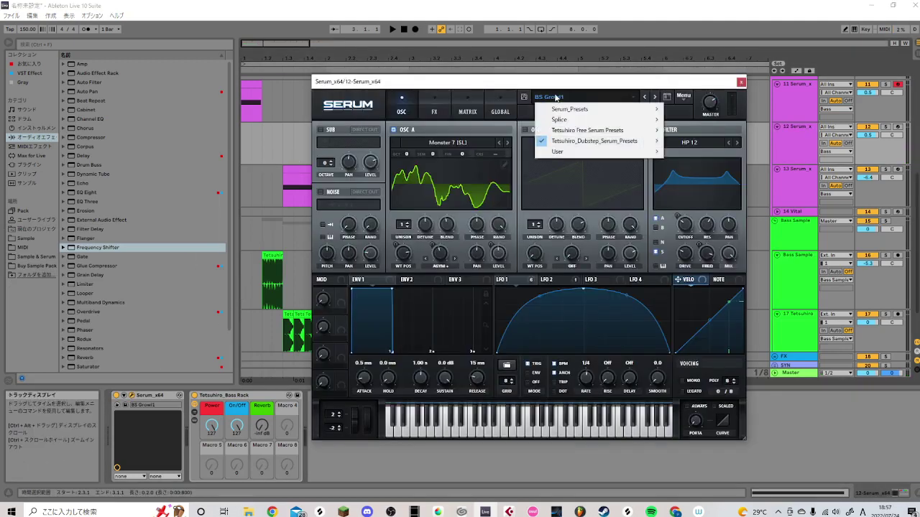
{"action": "mouse_move", "coordinate": [596, 142]}
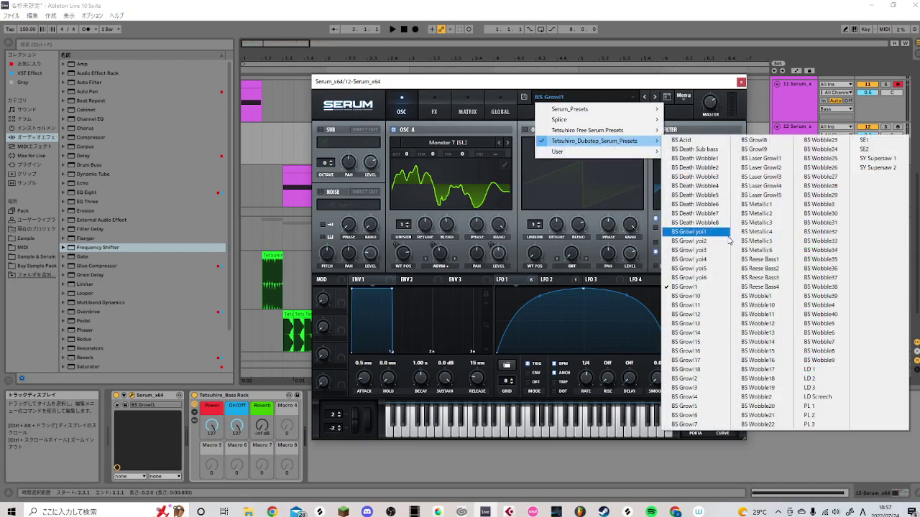
{"action": "left_click", "coordinate": [694, 360]}
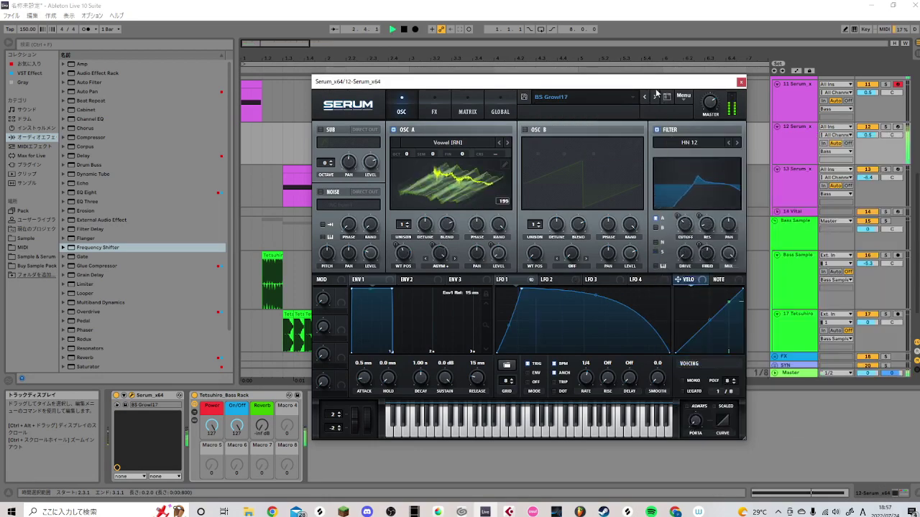
{"action": "left_click", "coordinate": [644, 97]}
{"action": "left_click", "coordinate": [644, 97]}
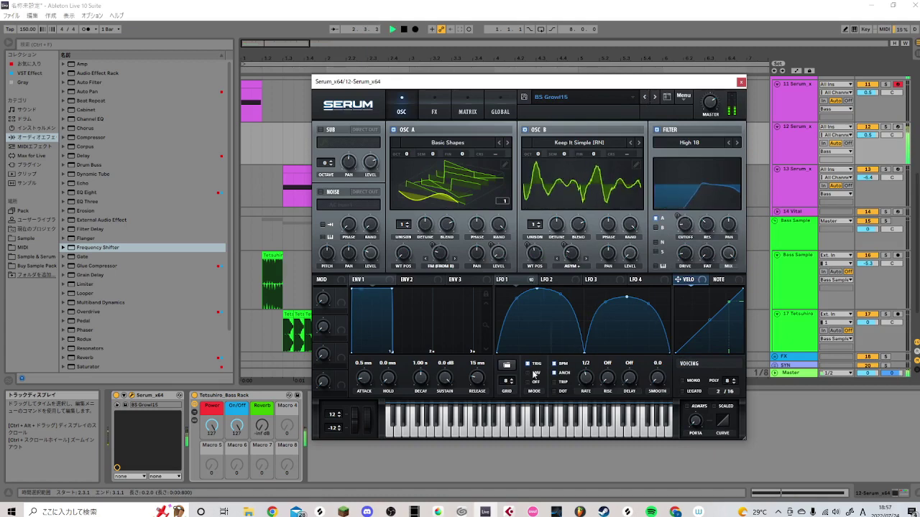
- Play the drop from the start and set the volume of the first Serum track and its duplicate to 0 dB
{"action": "left_click", "coordinate": [740, 82]}
{"action": "left_click", "coordinate": [243, 134]}
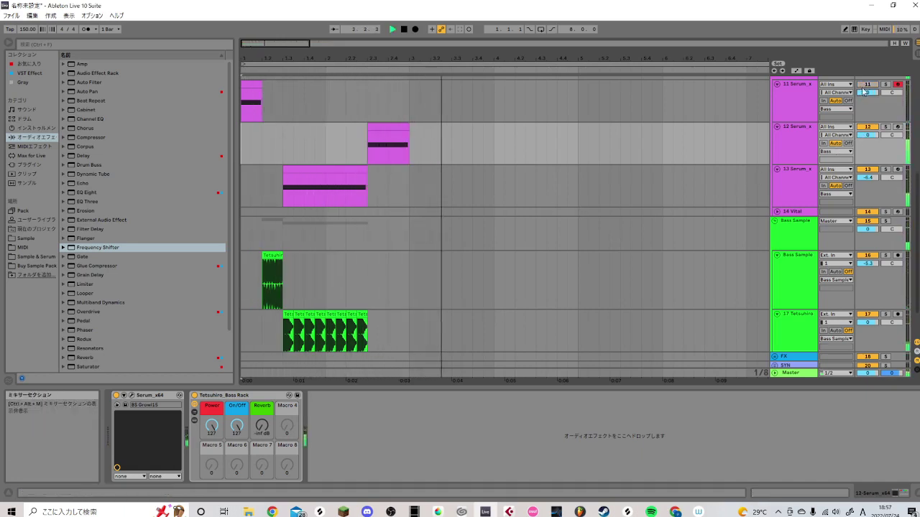
{"action": "key", "text": "space"}
- Insert a new audio track below the second bass one-shot sample track
{"action": "scroll", "coordinate": [438, 235], "scroll_direction": "down", "scroll_amount": 1}
{"action": "scroll", "coordinate": [422, 199], "scroll_direction": "up", "scroll_amount": 1}
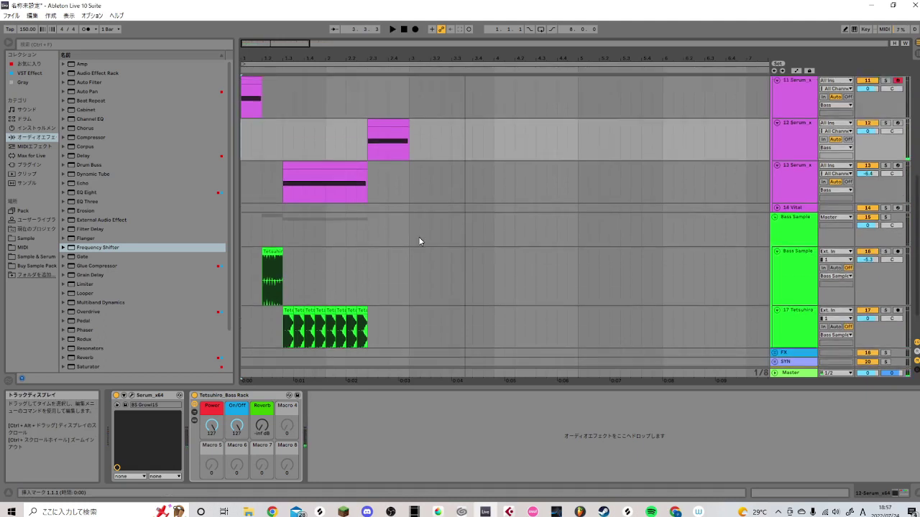
{"action": "scroll", "coordinate": [786, 184], "scroll_direction": "down", "scroll_amount": 1}
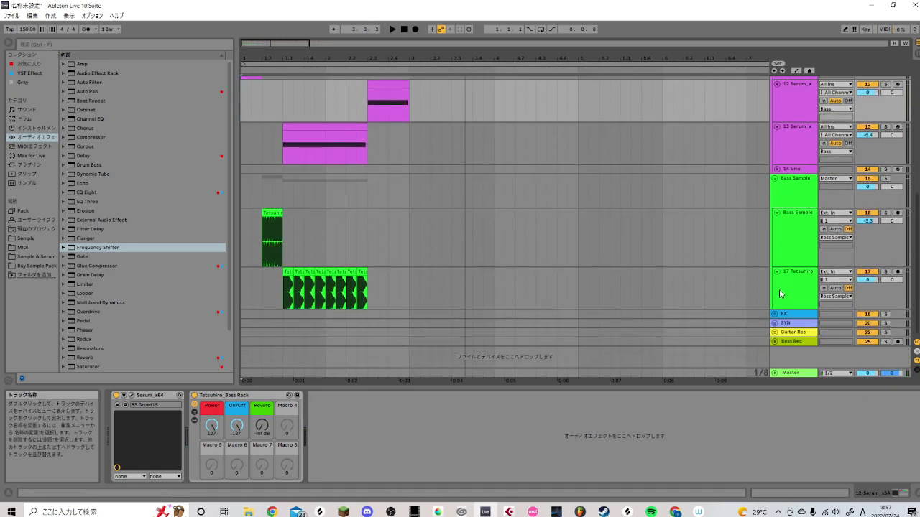
{"action": "right_click", "coordinate": [781, 294]}
{"action": "left_click", "coordinate": [796, 365]}
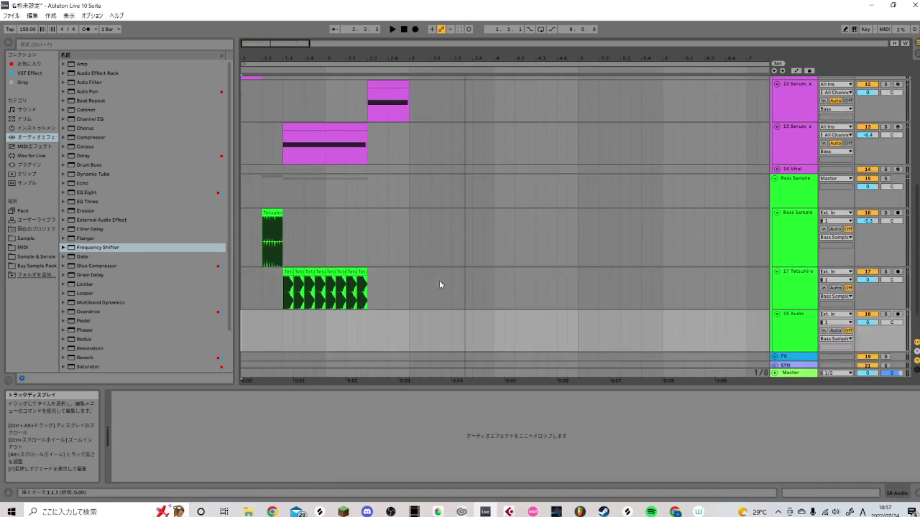
- Audition the bass one-shot and glitch bass samples in the Bass folder of Tetsuhiro MEGA
{"action": "left_click", "coordinate": [41, 241]}
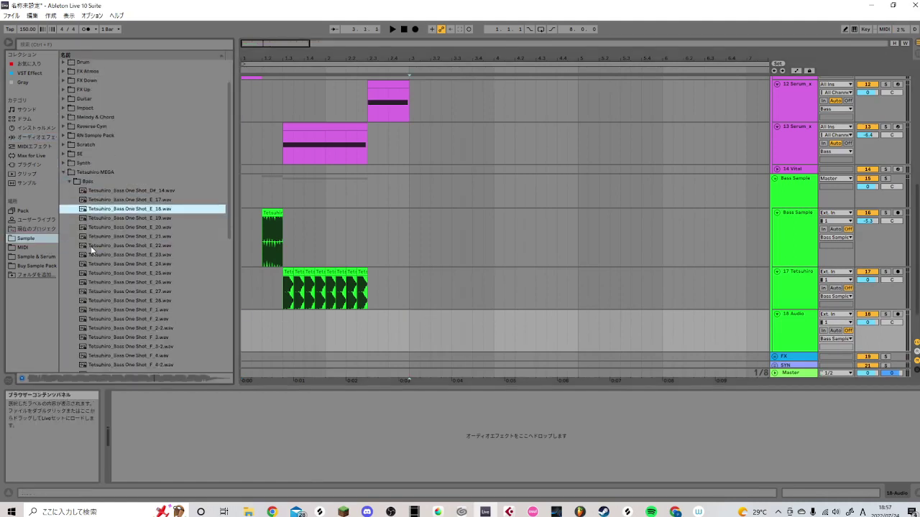
{"action": "left_click", "coordinate": [106, 281]}
{"action": "scroll", "coordinate": [107, 279], "scroll_direction": "down", "scroll_amount": 3}
{"action": "left_click", "coordinate": [106, 279]}
{"action": "scroll", "coordinate": [106, 279], "scroll_direction": "down", "scroll_amount": 4}
{"action": "left_click", "coordinate": [107, 280]}
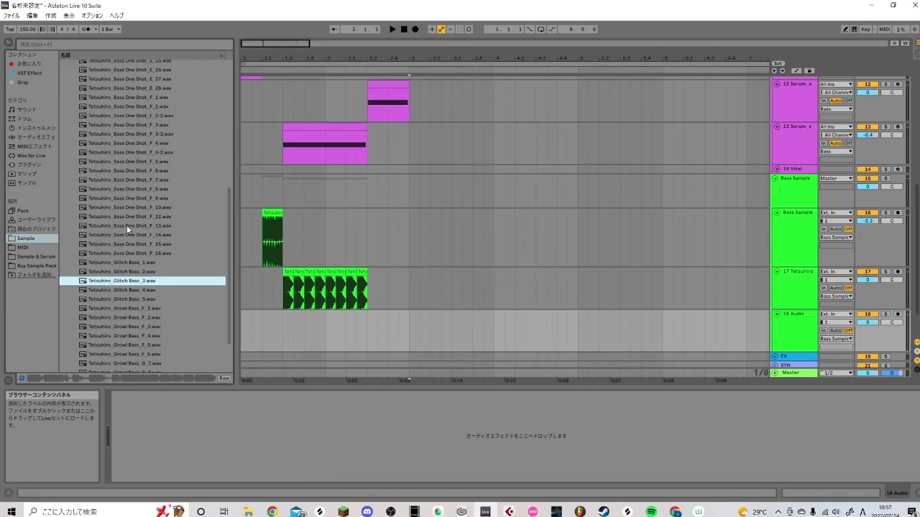
{"action": "left_click", "coordinate": [135, 208]}
{"action": "left_click", "coordinate": [142, 189]}
{"action": "left_click", "coordinate": [177, 208]}
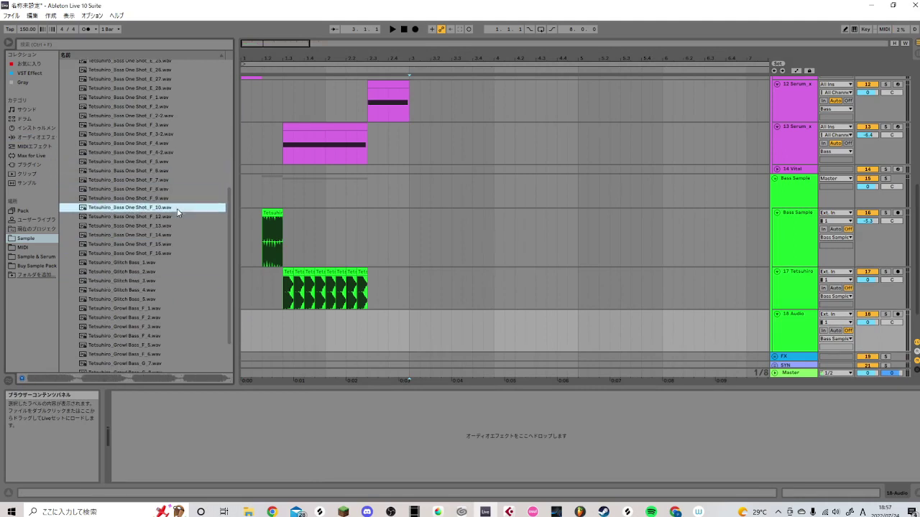
{"action": "left_click", "coordinate": [158, 245]}
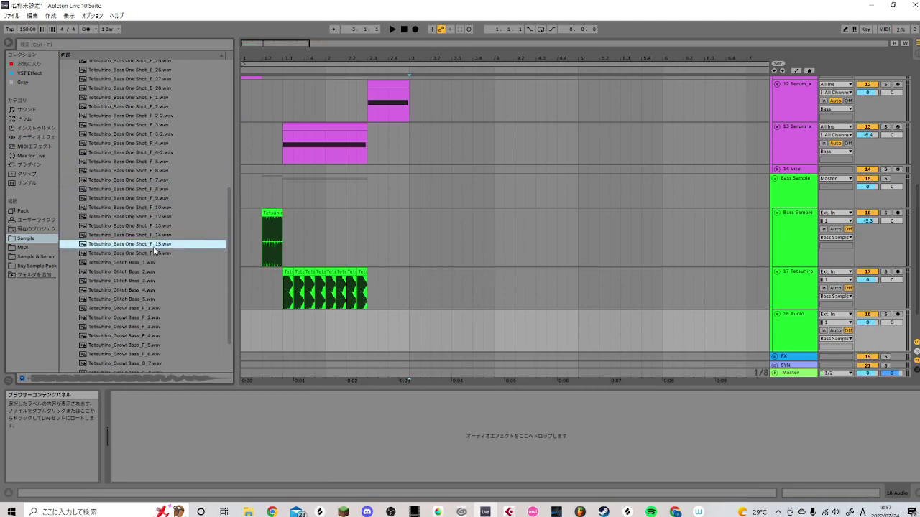
- Place Tetsuhiro_Bass One Shot_F_16.wav at 3.1.1 on the new audio track and play it back
{"action": "left_click", "coordinate": [149, 254]}
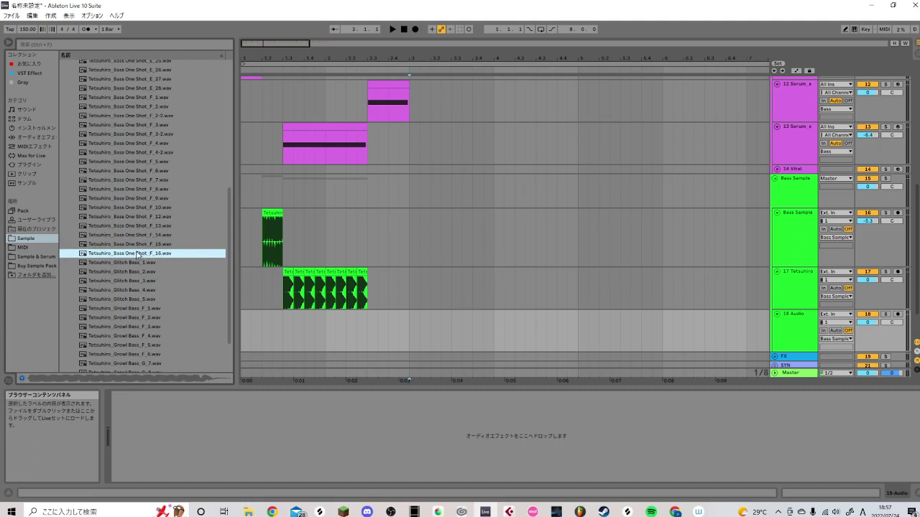
{"action": "left_click_drag", "start_coordinate": [137, 254], "coordinate": [429, 271]}
{"action": "left_click_drag", "start_coordinate": [405, 339], "coordinate": [415, 335]}
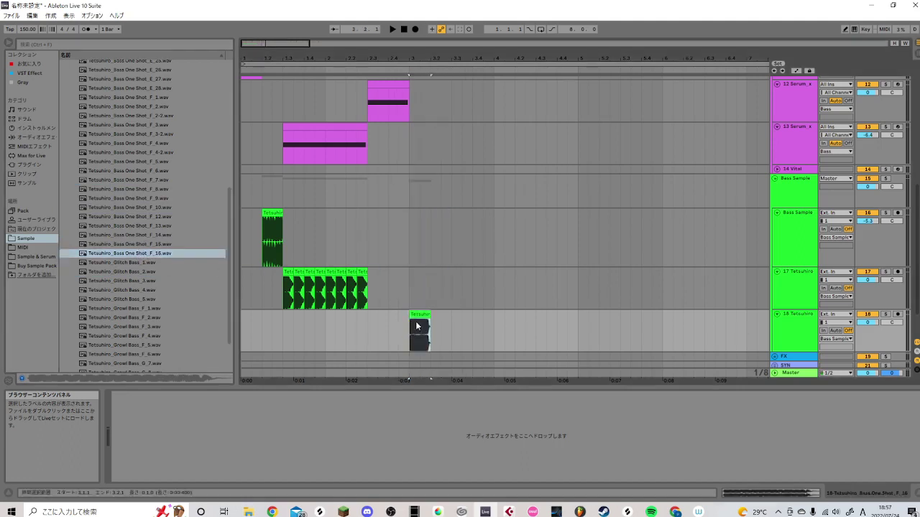
{"action": "key", "text": "space"}
{"action": "key", "text": "space"}
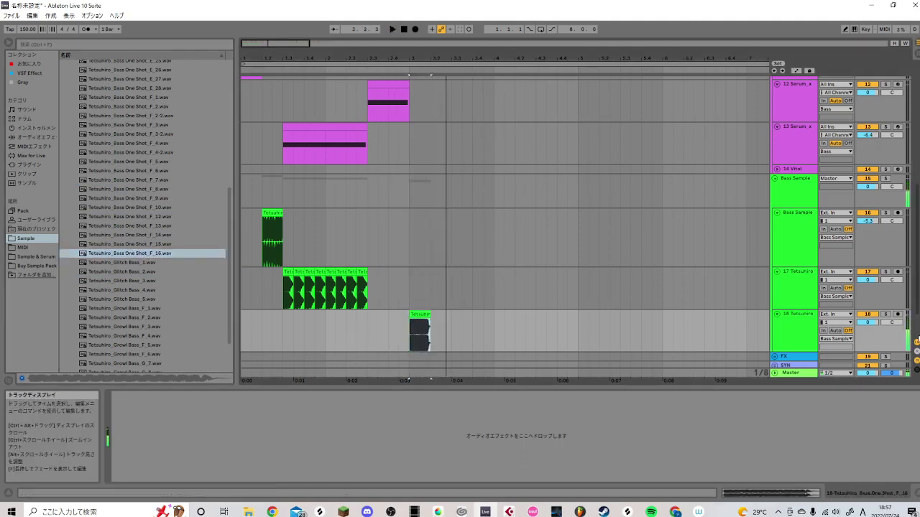
- Duplicate the audio track that holds the F_16 bass one-shot
{"action": "left_click", "coordinate": [251, 188]}
{"action": "left_click", "coordinate": [277, 214]}
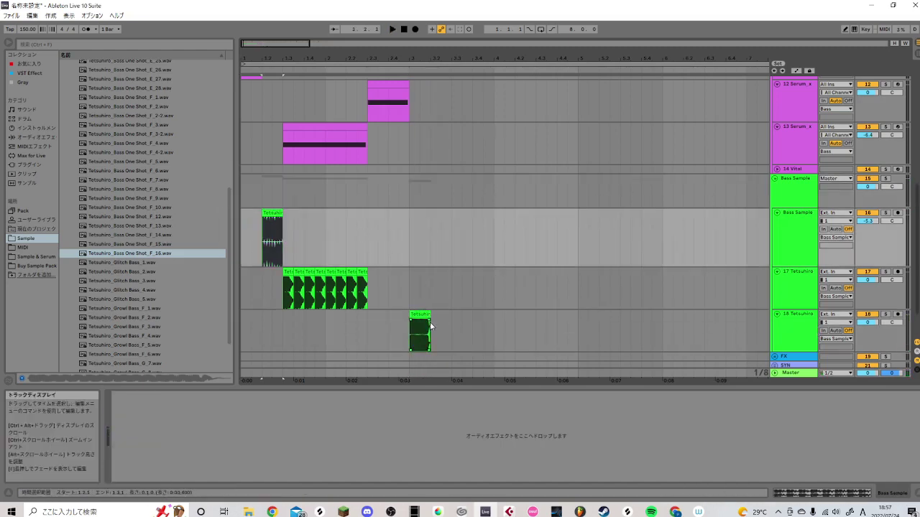
{"action": "left_click", "coordinate": [430, 322]}
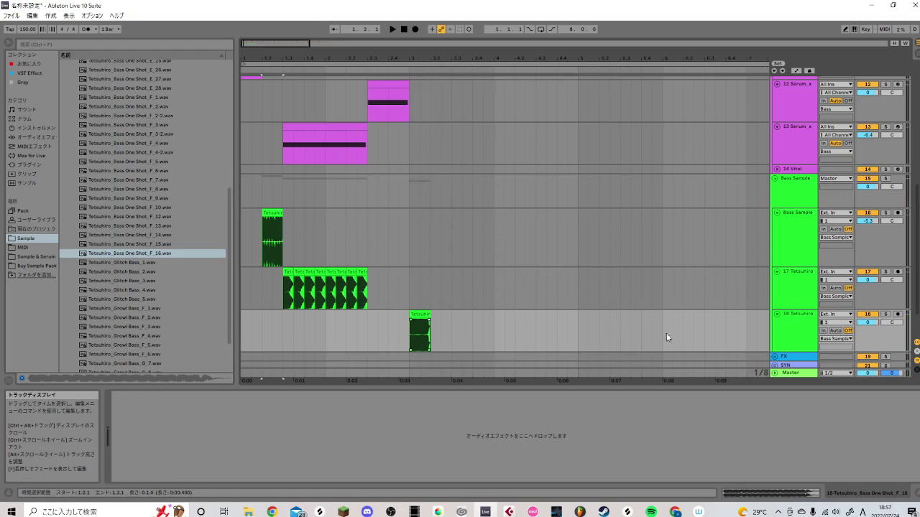
{"action": "right_click", "coordinate": [789, 333]}
{"action": "left_click", "coordinate": [815, 174]}
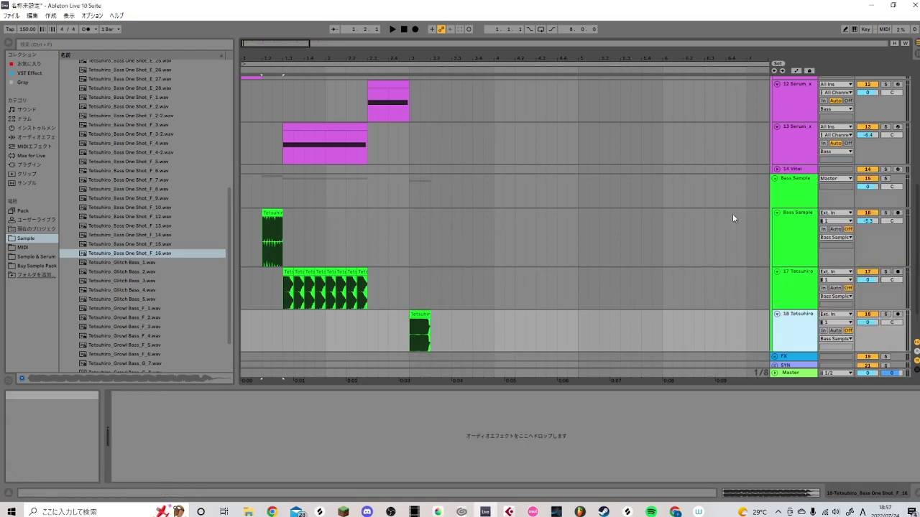
{"action": "key", "text": "ctrl+d"}
{"action": "scroll", "coordinate": [578, 253], "scroll_direction": "down", "scroll_amount": 3}
- Collapse the Tetsuhiro MEGA folder and expand the Kompany folder inside the Bass sample folder
{"action": "scroll", "coordinate": [137, 212], "scroll_direction": "up", "scroll_amount": 8}
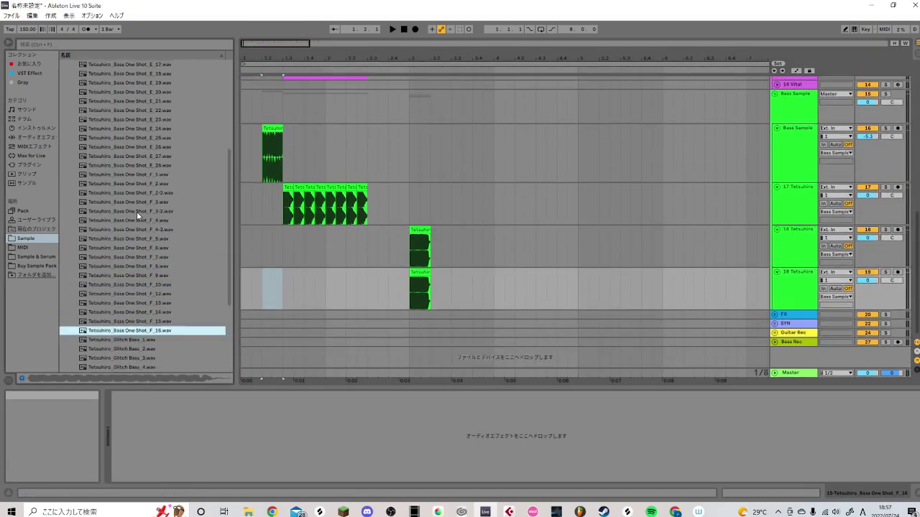
{"action": "left_click", "coordinate": [62, 133]}
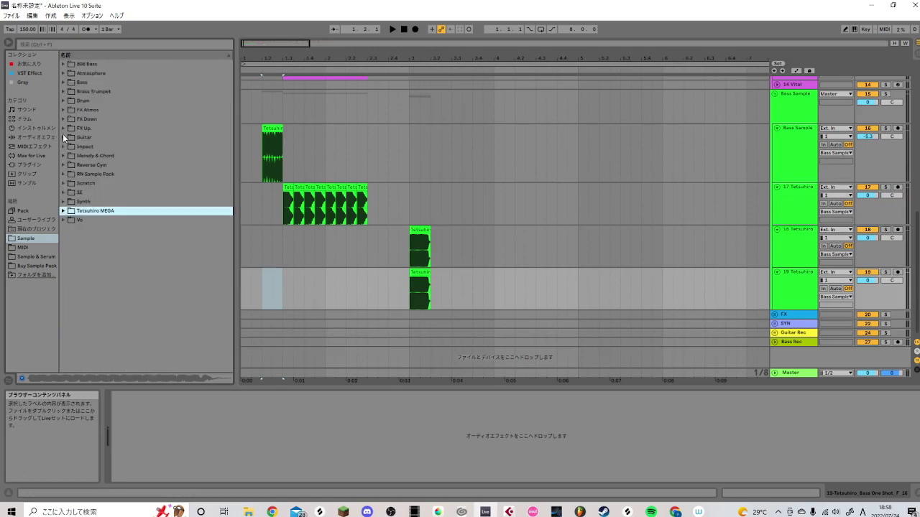
{"action": "left_click", "coordinate": [63, 83]}
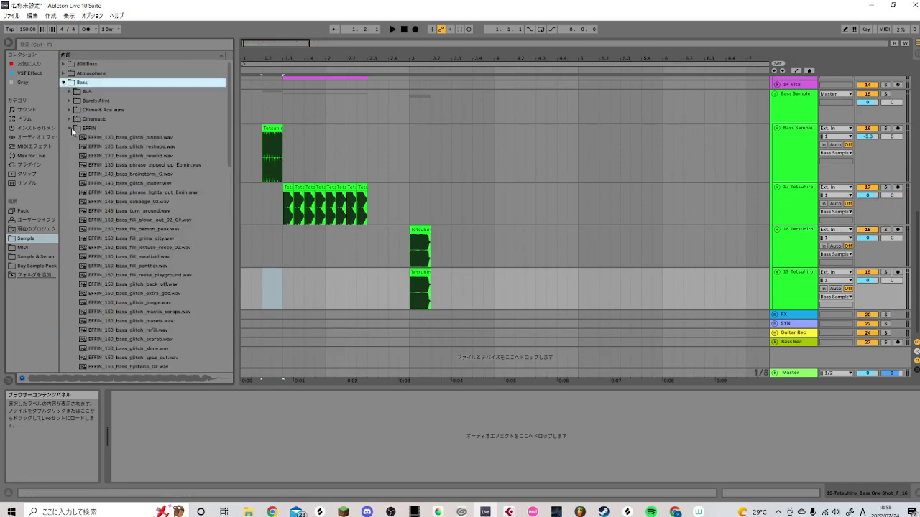
{"action": "left_click", "coordinate": [69, 128]}
{"action": "left_click", "coordinate": [70, 146]}
- Audition the KOMPANY bass synth loops and one-shots in the Kompany folder
{"action": "left_click", "coordinate": [101, 175]}
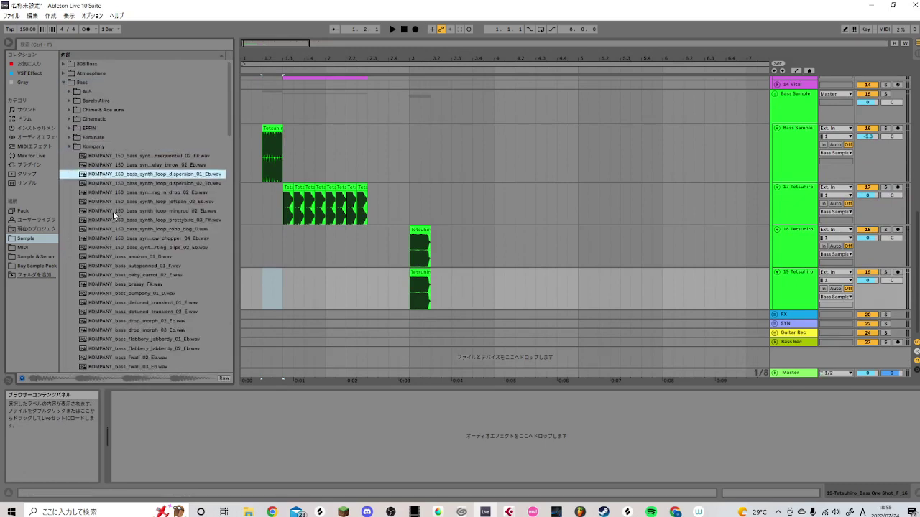
{"action": "left_click", "coordinate": [118, 220]}
{"action": "scroll", "coordinate": [119, 222], "scroll_direction": "down", "scroll_amount": 1}
{"action": "left_click", "coordinate": [119, 220]}
{"action": "left_click", "coordinate": [123, 255]}
{"action": "scroll", "coordinate": [123, 253], "scroll_direction": "down", "scroll_amount": 2}
{"action": "left_click", "coordinate": [123, 253]}
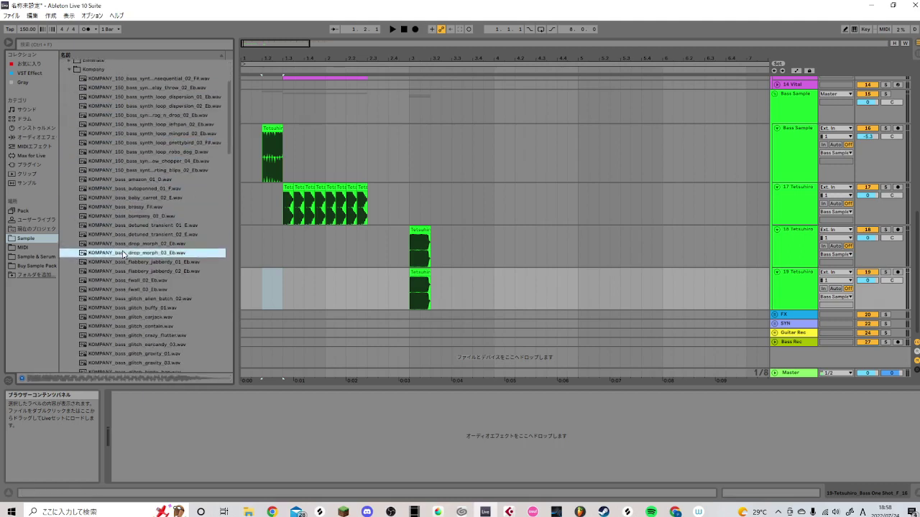
{"action": "scroll", "coordinate": [128, 229], "scroll_direction": "down", "scroll_amount": 2}
{"action": "left_click", "coordinate": [133, 197]}
- Place KOMPANY_bass_detuned_transient_01_E.wav at 3.2.1 on the duplicated track, remove the copied F_16 clip there and play the passage
{"action": "left_click", "coordinate": [135, 188]}
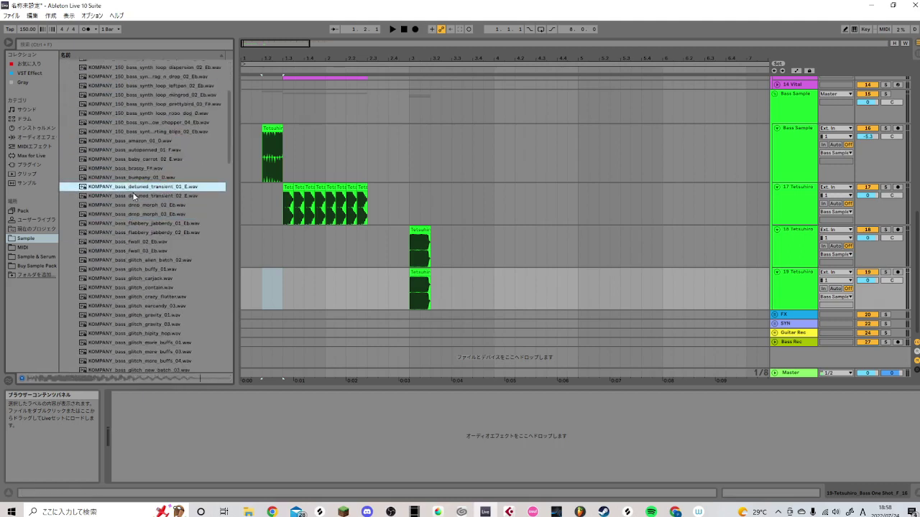
{"action": "left_click_drag", "start_coordinate": [126, 192], "coordinate": [433, 282]}
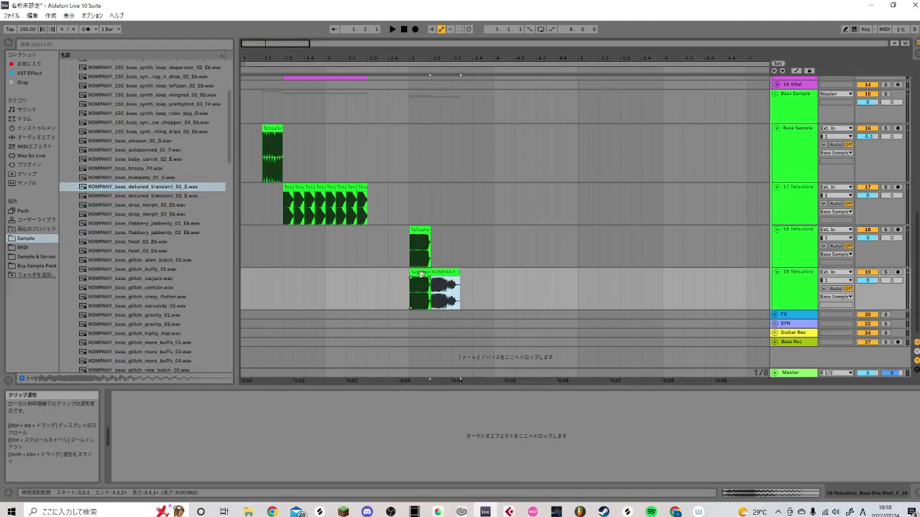
{"action": "double_click", "coordinate": [433, 282]}
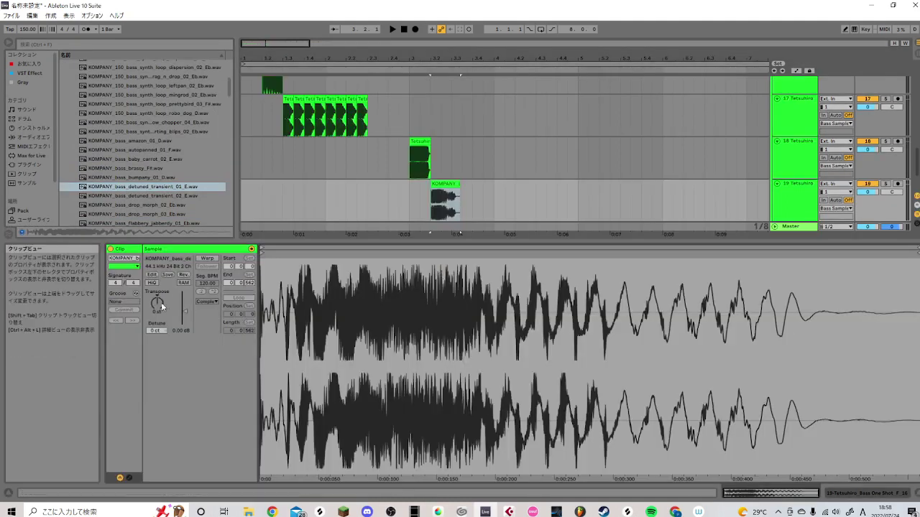
{"action": "left_click", "coordinate": [404, 201]}
{"action": "key", "text": "space"}
{"action": "key", "text": "space"}
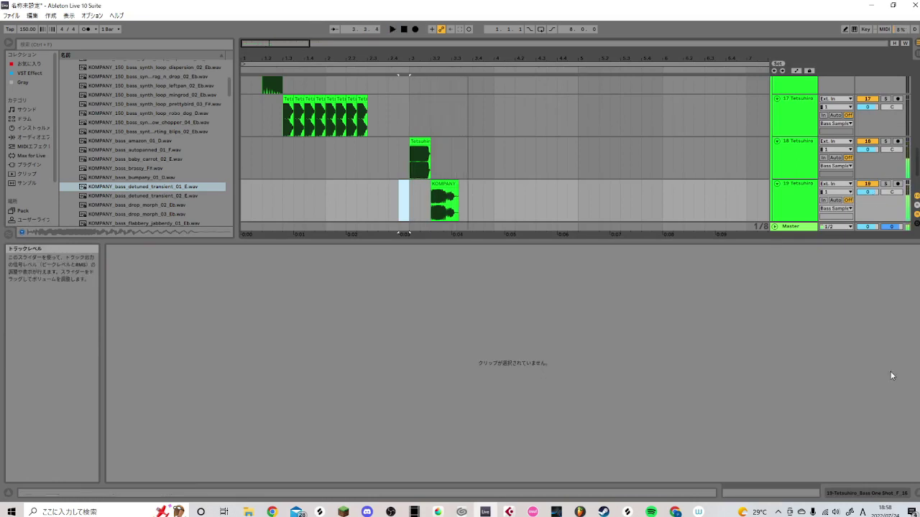
- Play the bass samples from 3.1.1 and the whole drop from the start
{"action": "left_click", "coordinate": [889, 494]}
{"action": "left_click", "coordinate": [408, 248]}
{"action": "key", "text": "space"}
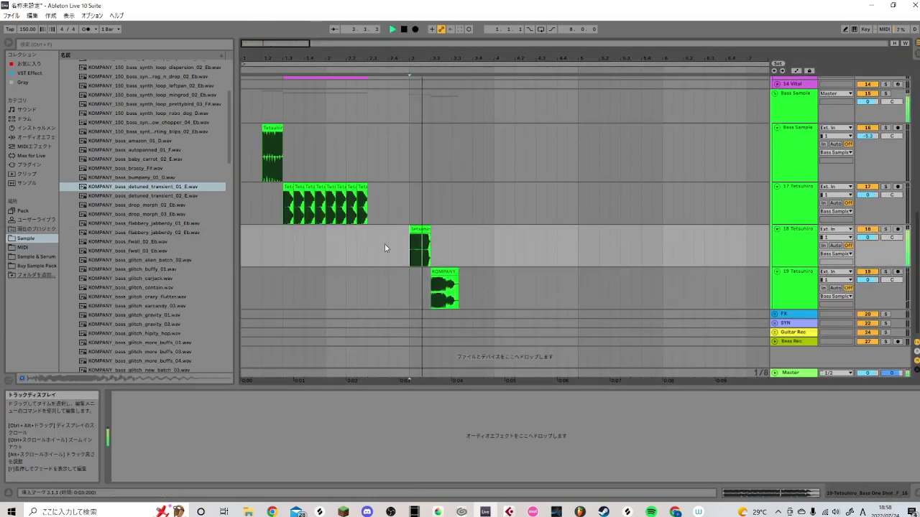
{"action": "key", "text": "space"}
{"action": "left_click", "coordinate": [259, 159]}
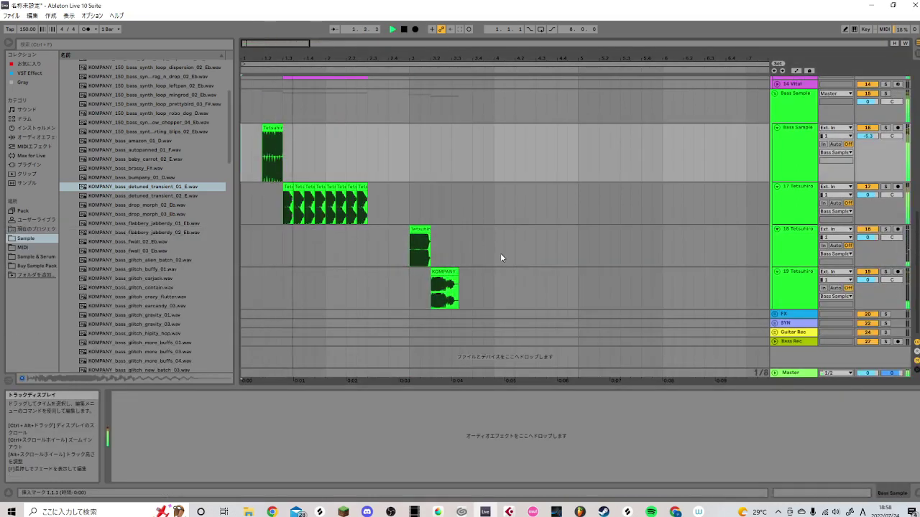
{"action": "scroll", "coordinate": [501, 253], "scroll_direction": "up", "scroll_amount": 3}
- Copy the row of repeated bass one-shots and the one-bar growl clip from 1.3.1 to 3.3.1
{"action": "left_click_drag", "start_coordinate": [412, 260], "coordinate": [460, 251]}
{"action": "key", "text": "space"}
{"action": "left_click_drag", "start_coordinate": [291, 99], "coordinate": [468, 109]}
{"action": "scroll", "coordinate": [397, 138], "scroll_direction": "up", "scroll_amount": 2}
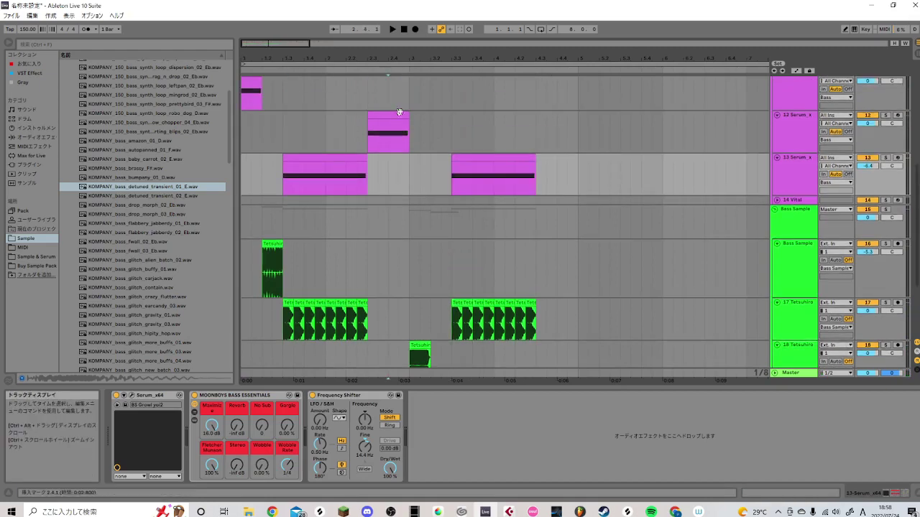
- Duplicate the Serum track holding the growl clip at 2.3.1 and move the copied clip to 4.3.1
{"action": "right_click", "coordinate": [787, 135]}
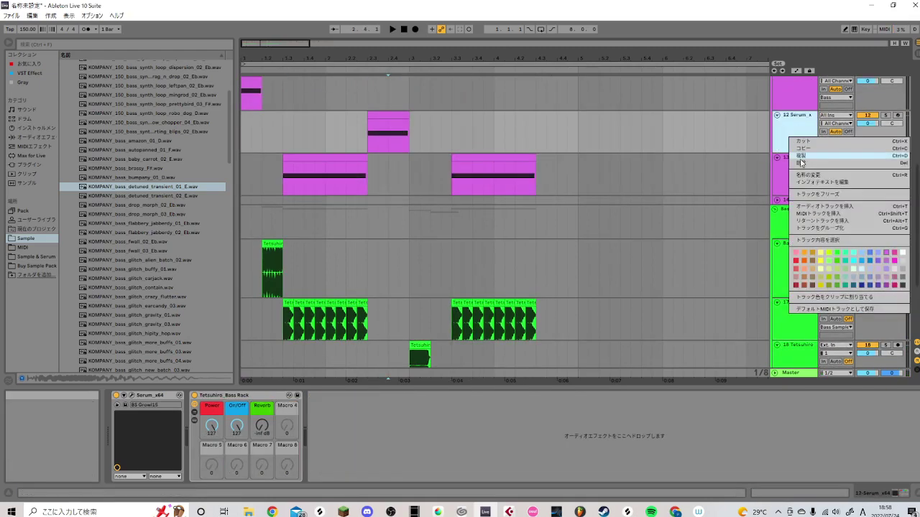
{"action": "left_click", "coordinate": [812, 159]}
{"action": "left_click_drag", "start_coordinate": [368, 161], "coordinate": [540, 172]}
- Step the duplicated track's Serum forward through the presets to BS Growl2, auditioning the clip with the track soloed
{"action": "left_click", "coordinate": [118, 405]}
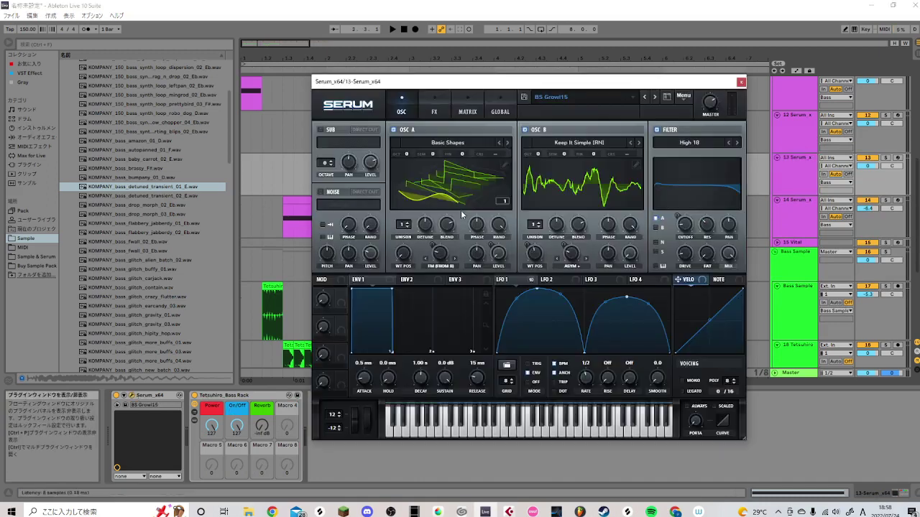
{"action": "left_click", "coordinate": [656, 99]}
{"action": "key", "text": "space"}
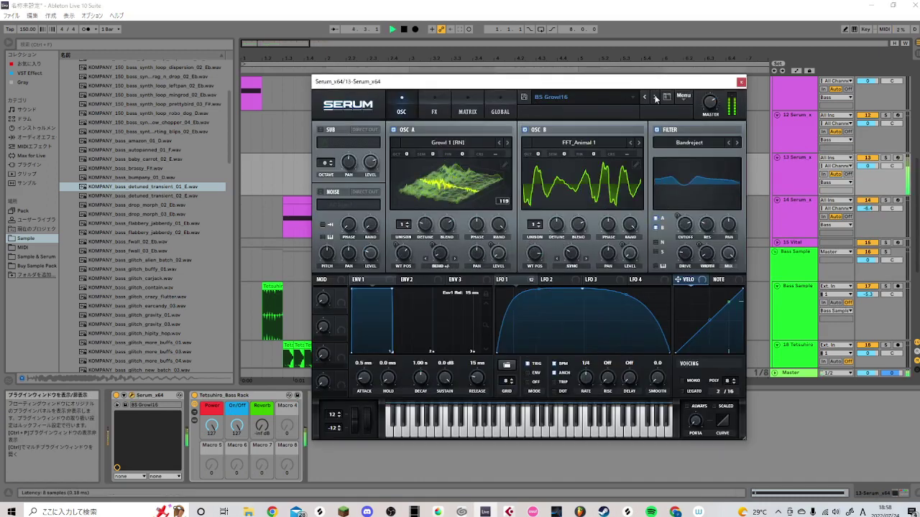
{"action": "key", "text": "space"}
{"action": "left_click", "coordinate": [886, 158]}
{"action": "key", "text": "space"}
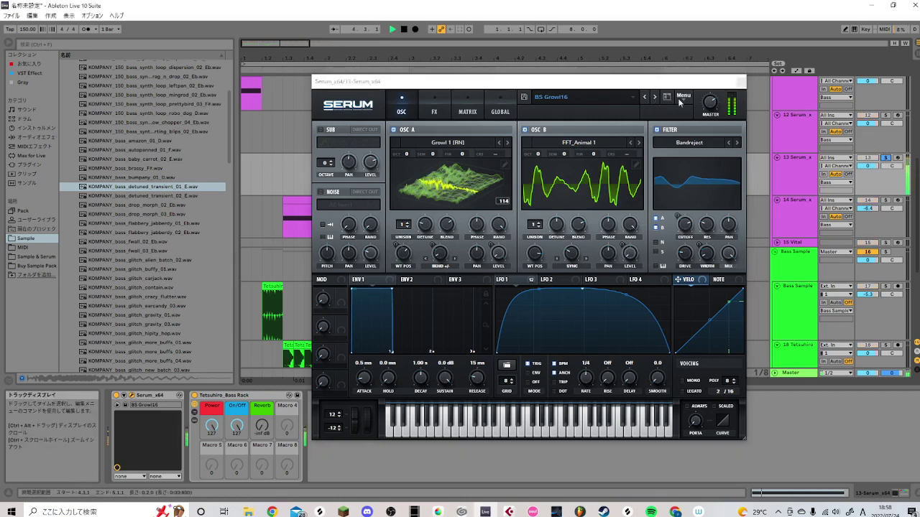
{"action": "key", "text": "space"}
{"action": "left_click", "coordinate": [656, 100]}
{"action": "left_click", "coordinate": [655, 99]}
{"action": "key", "text": "space"}
{"action": "left_click", "coordinate": [655, 100]}
{"action": "key", "text": "space"}
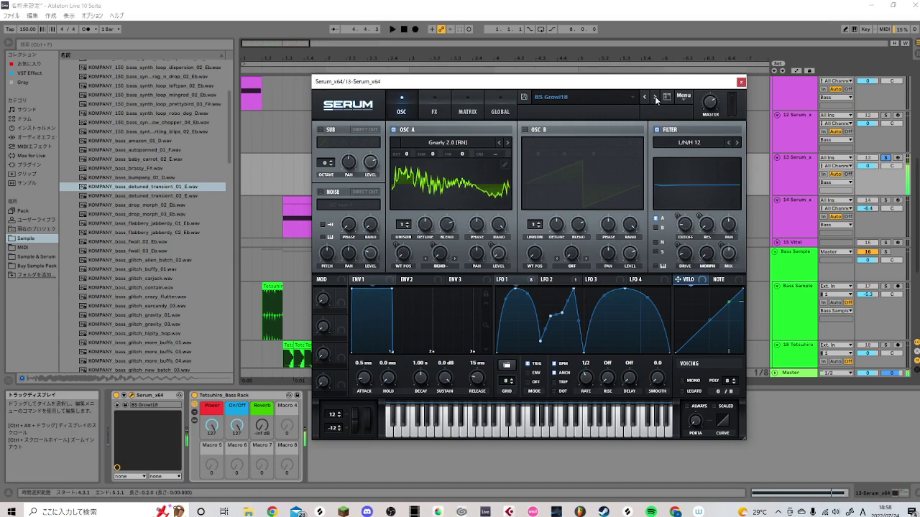
{"action": "left_click", "coordinate": [655, 98]}
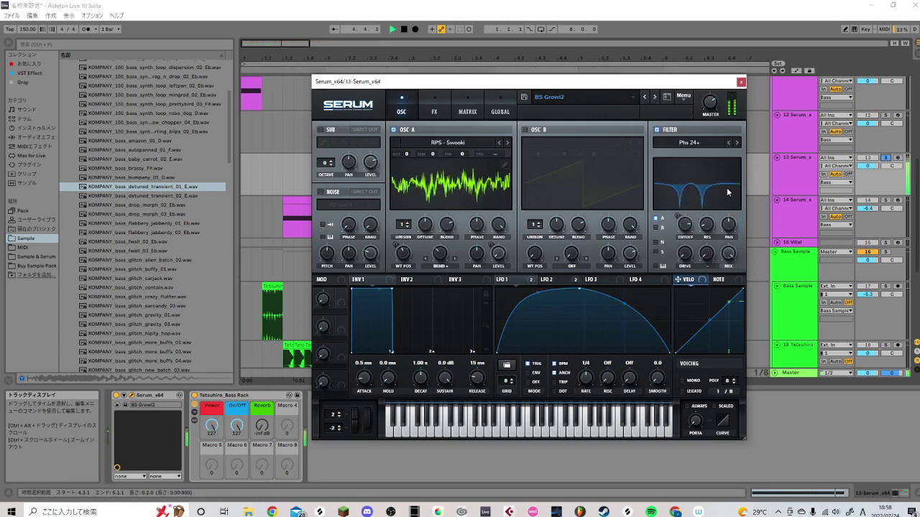
{"action": "left_click", "coordinate": [741, 82]}
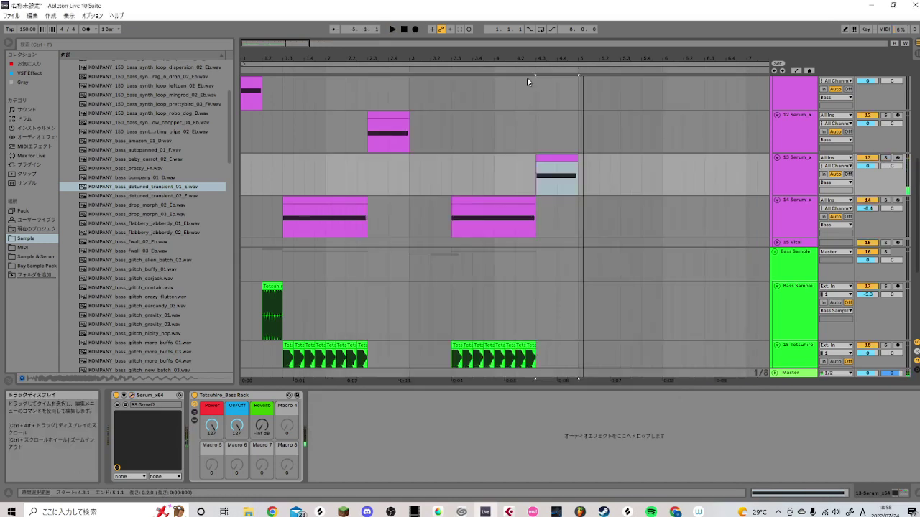
- Play the arrangement from the start through the new growl at 4.3.1
{"action": "key", "text": "ctrl+a"}
{"action": "key", "text": "space"}
{"action": "scroll", "coordinate": [701, 253], "scroll_direction": "down", "scroll_amount": 2}
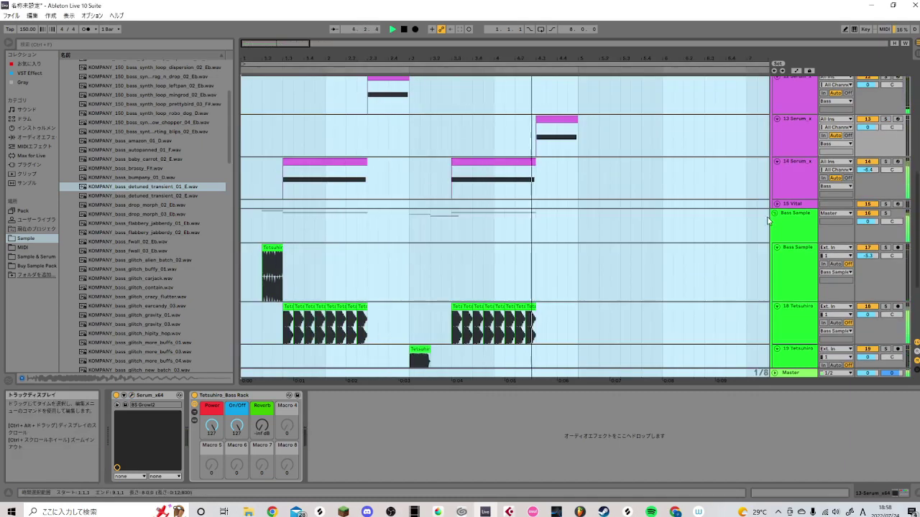
- Solo the Serum track with the one-bar growl clips and load the BS Growl yoi1 preset in its Serum
{"action": "left_click", "coordinate": [880, 164]}
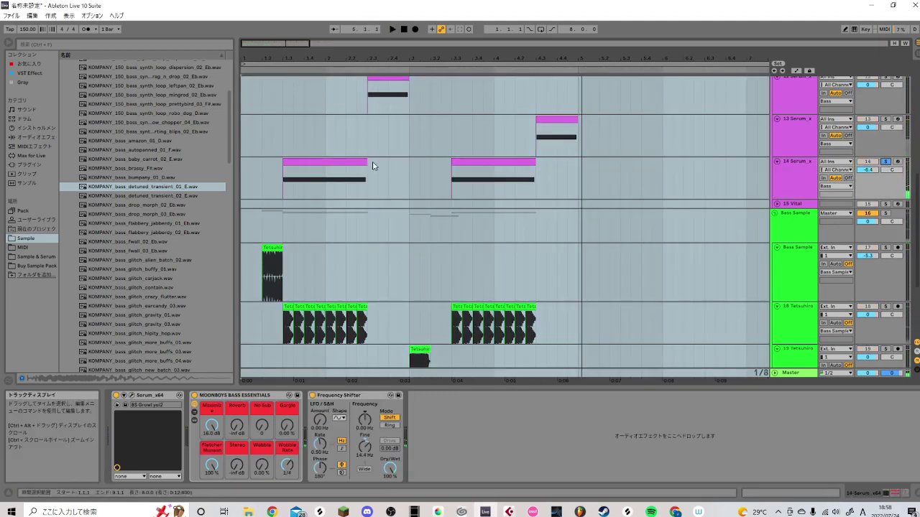
{"action": "left_click", "coordinate": [366, 162]}
{"action": "left_click", "coordinate": [126, 405]}
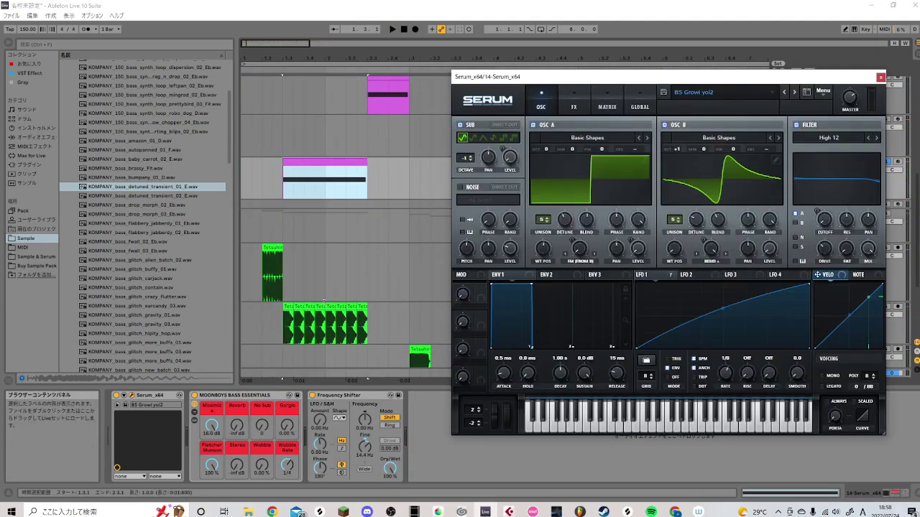
{"action": "left_click", "coordinate": [710, 94]}
{"action": "left_click", "coordinate": [768, 86]}
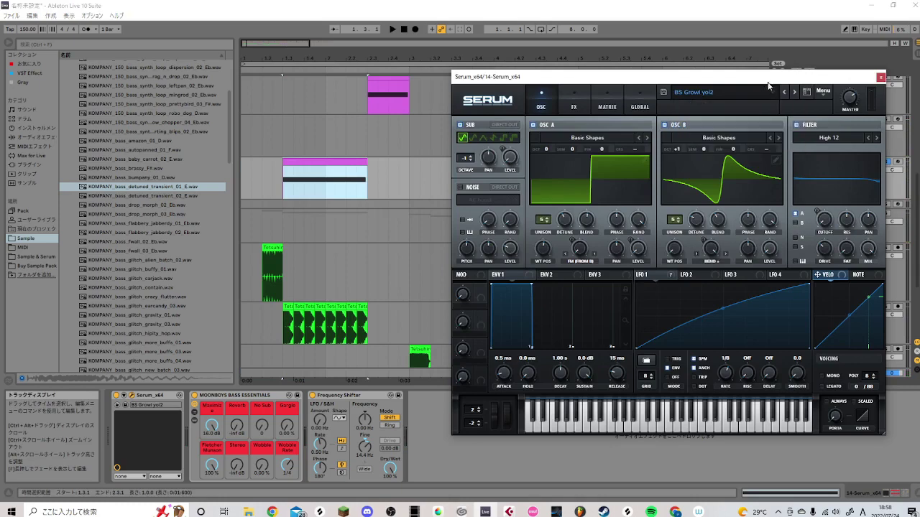
{"action": "left_click", "coordinate": [785, 92]}
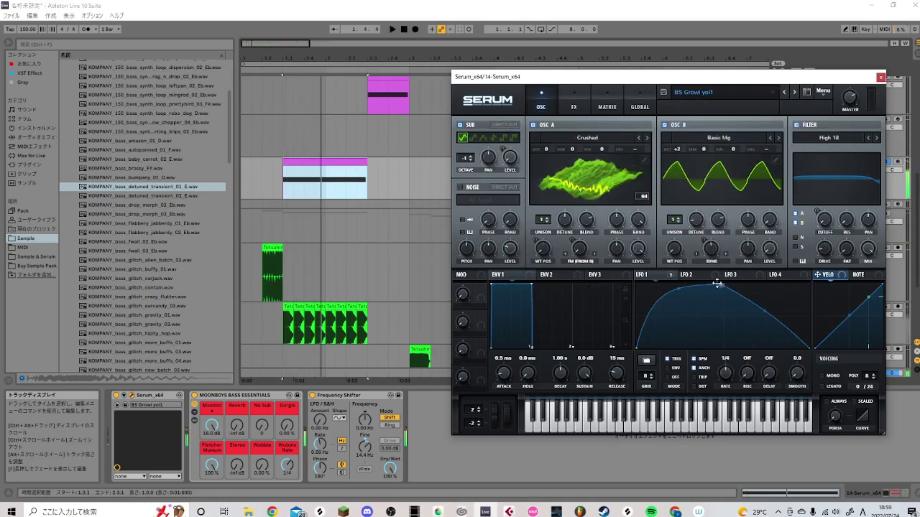
- Reshape Serum's LFO 1 into a single falling curve and play the growl clip at 1.3.1
{"action": "double_click", "coordinate": [711, 323]}
{"action": "left_click_drag", "start_coordinate": [723, 317], "coordinate": [718, 336]}
{"action": "key", "text": "space"}
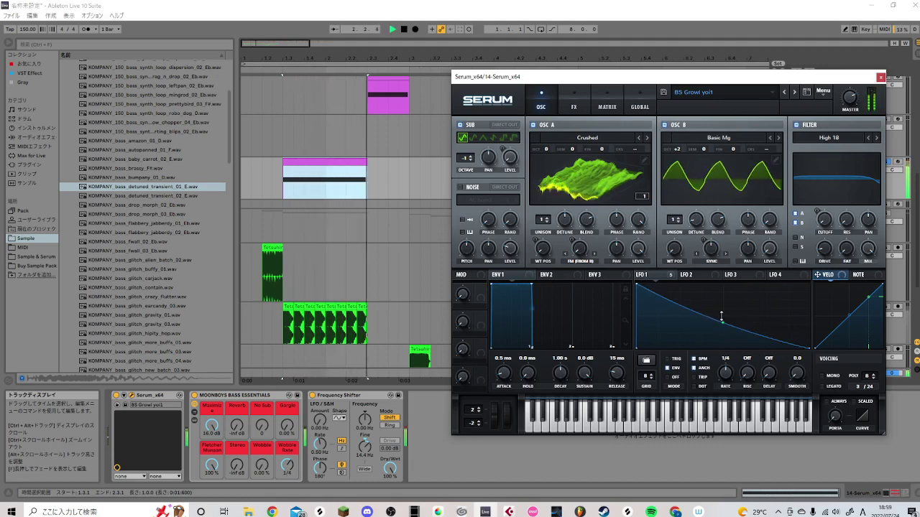
- Bend Serum's LFO 1 falling curve slightly deeper while the clip plays and close the Serum window
{"action": "mouse_move", "coordinate": [809, 346]}
{"action": "left_mouse_down"}
{"action": "mouse_move", "coordinate": [810, 327]}
{"action": "mouse_move", "coordinate": [809, 348]}
{"action": "left_mouse_up"}
{"action": "left_click_drag", "start_coordinate": [721, 316], "coordinate": [720, 321]}
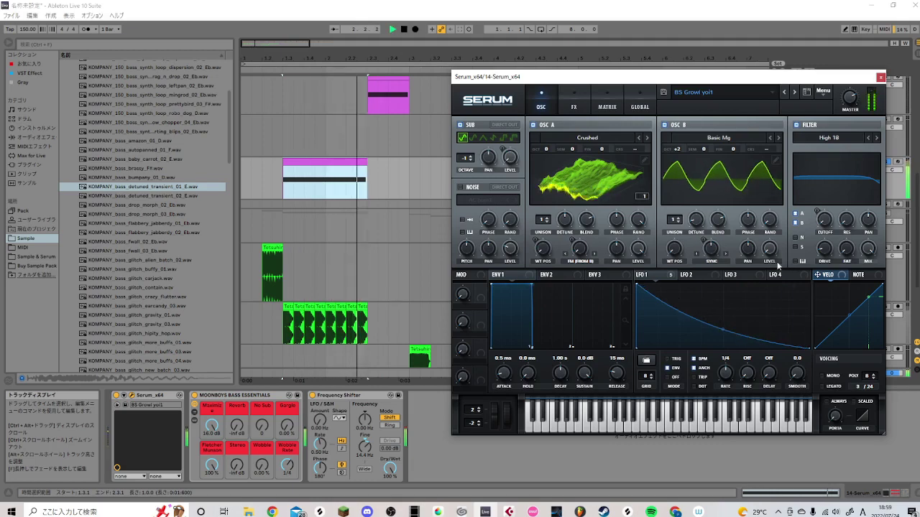
{"action": "left_click", "coordinate": [880, 78]}
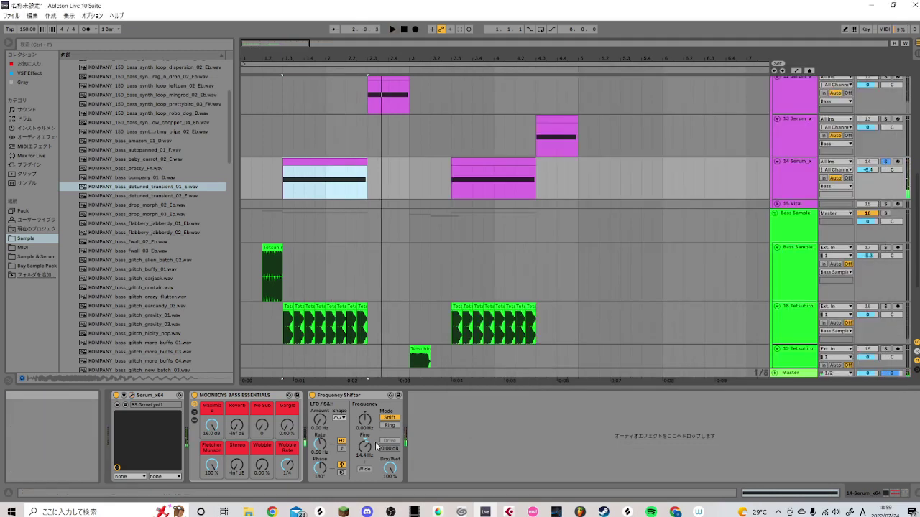
- Unsolo the growl track, lower its volume to -13.0 dB and play the whole arrangement to check the balance
{"action": "key", "text": "space"}
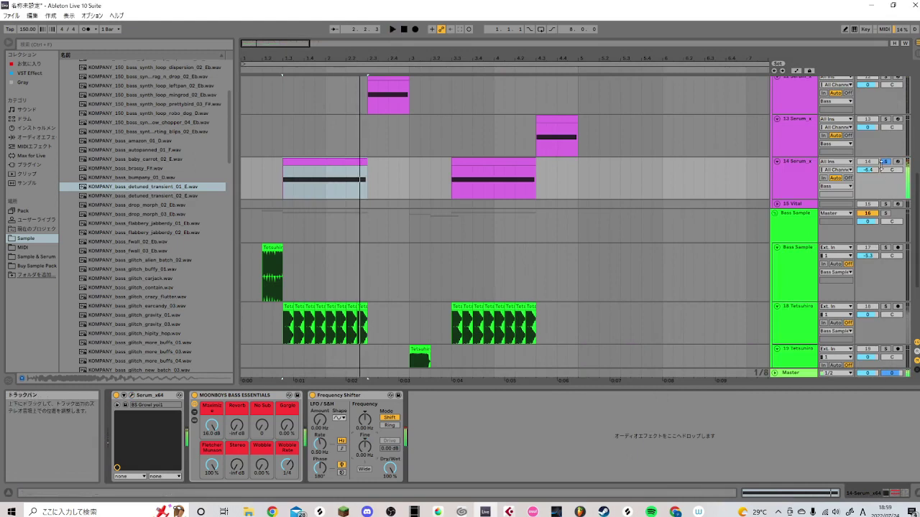
{"action": "key", "text": "space"}
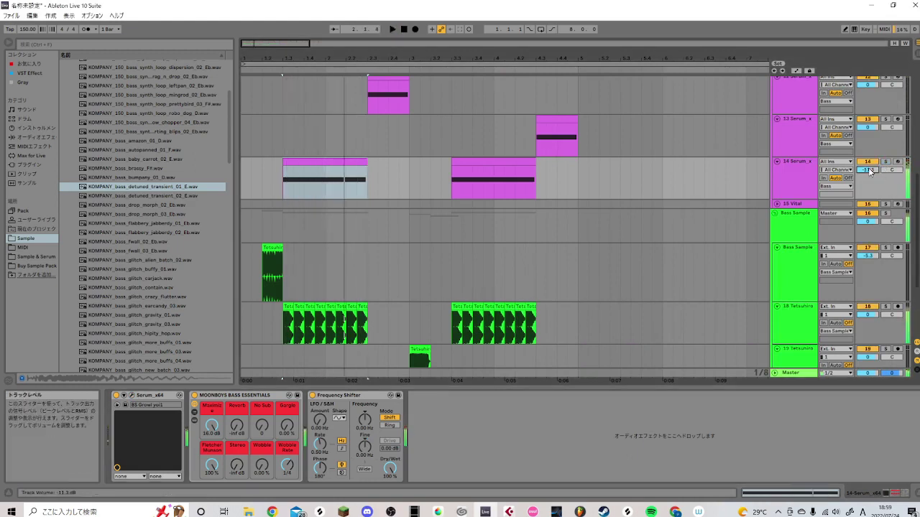
{"action": "key", "text": "ctrl+a"}
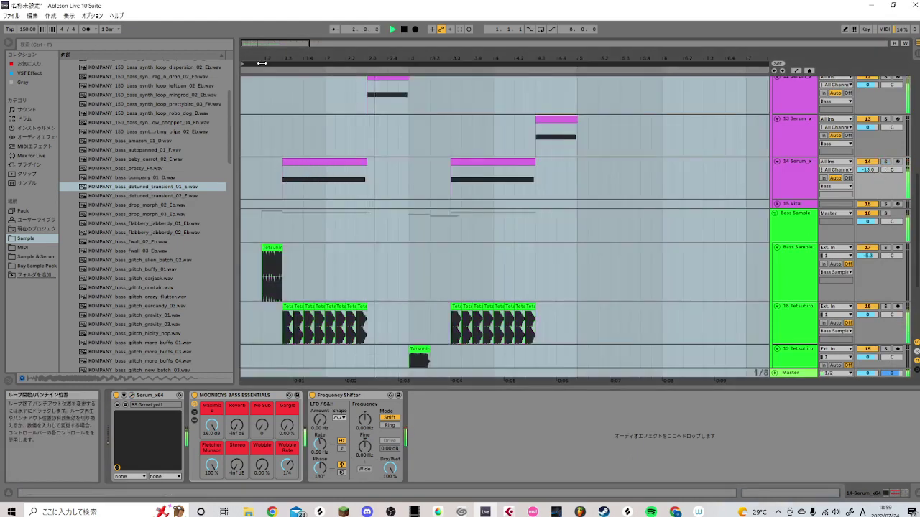
{"action": "left_click_drag", "start_coordinate": [280, 48], "coordinate": [281, 36]}
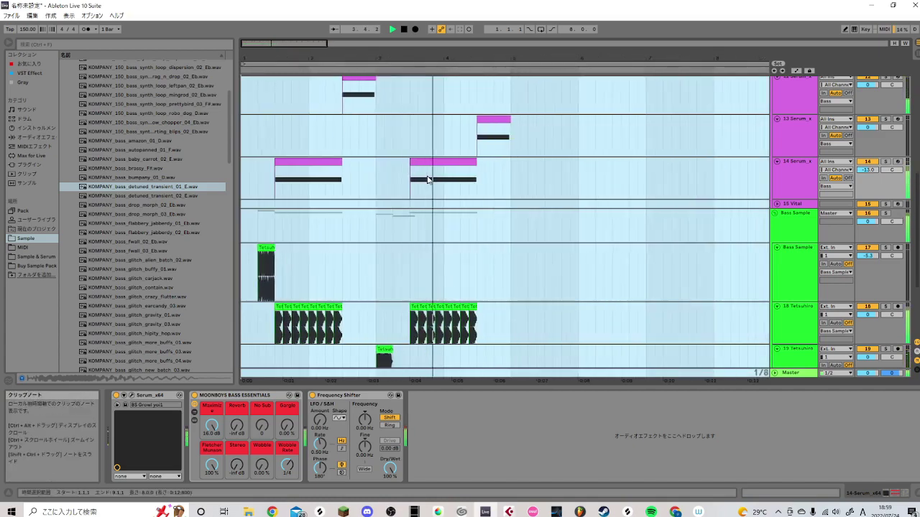
{"action": "scroll", "coordinate": [552, 195], "scroll_direction": "up", "scroll_amount": 4}
{"action": "key", "text": "space"}
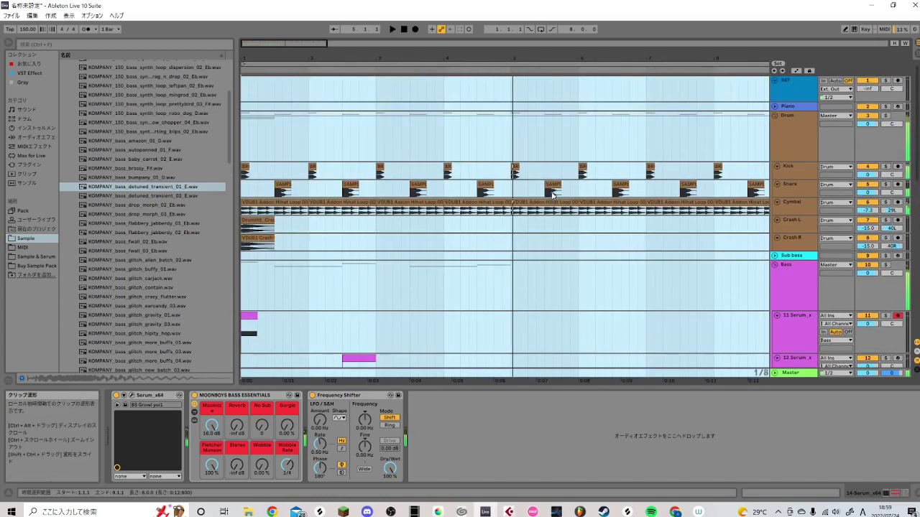
- Insert a new audio track below the Bass Rec track
{"action": "scroll", "coordinate": [769, 262], "scroll_direction": "down", "scroll_amount": 1}
{"action": "scroll", "coordinate": [769, 262], "scroll_direction": "down", "scroll_amount": 10}
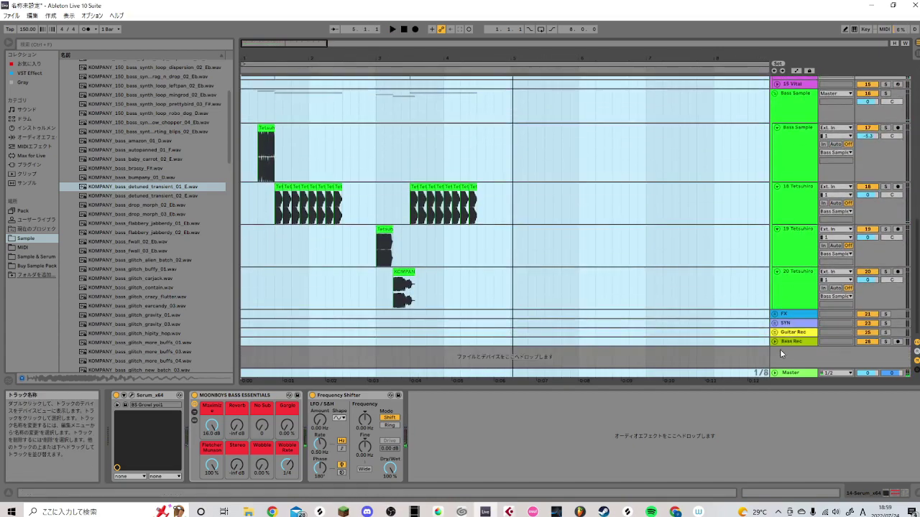
{"action": "right_click", "coordinate": [782, 352]}
{"action": "left_click", "coordinate": [785, 358]}
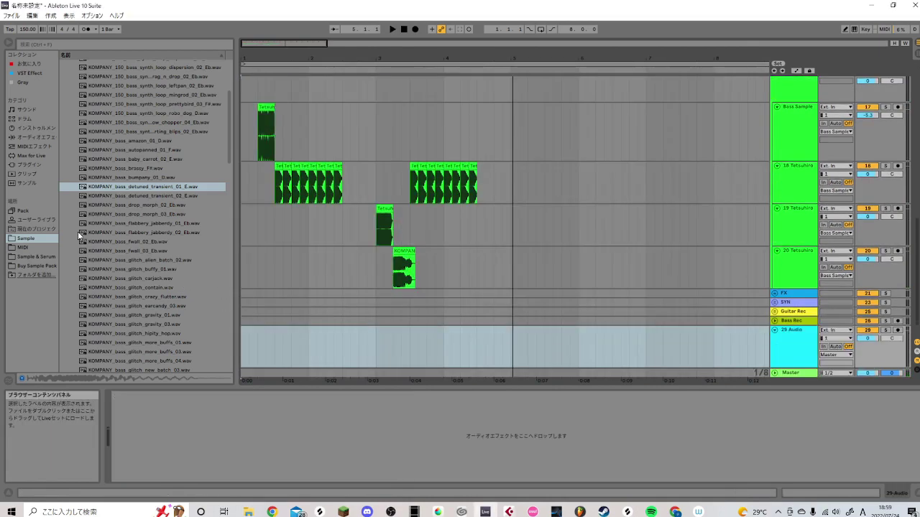
- Browse the Vo folder's Hey samples and place BODHI_vocal_yelled_hey_128.wav on the new audio track
{"action": "scroll", "coordinate": [77, 232], "scroll_direction": "up", "scroll_amount": 10}
{"action": "left_click", "coordinate": [64, 82]}
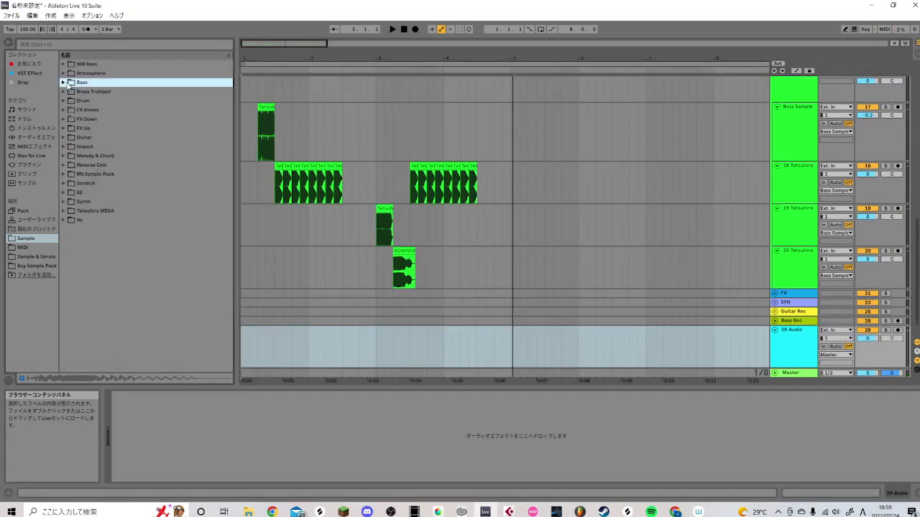
{"action": "left_click", "coordinate": [65, 219]}
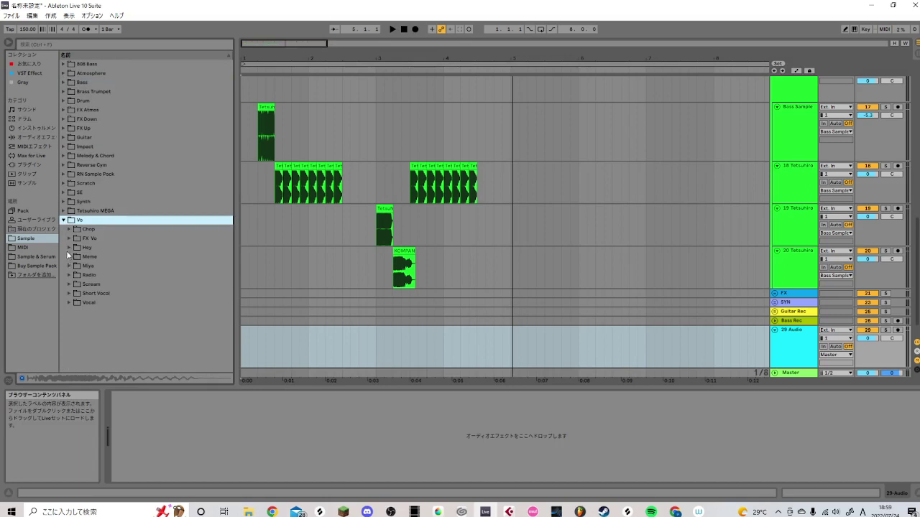
{"action": "left_click", "coordinate": [68, 249]}
{"action": "left_click", "coordinate": [90, 256]}
{"action": "left_click", "coordinate": [93, 267]}
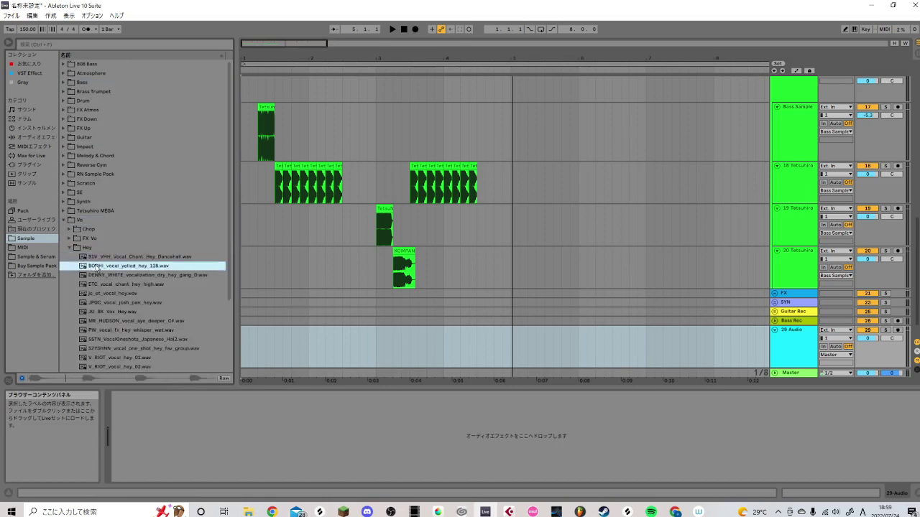
{"action": "left_click_drag", "start_coordinate": [224, 332], "coordinate": [246, 343]}
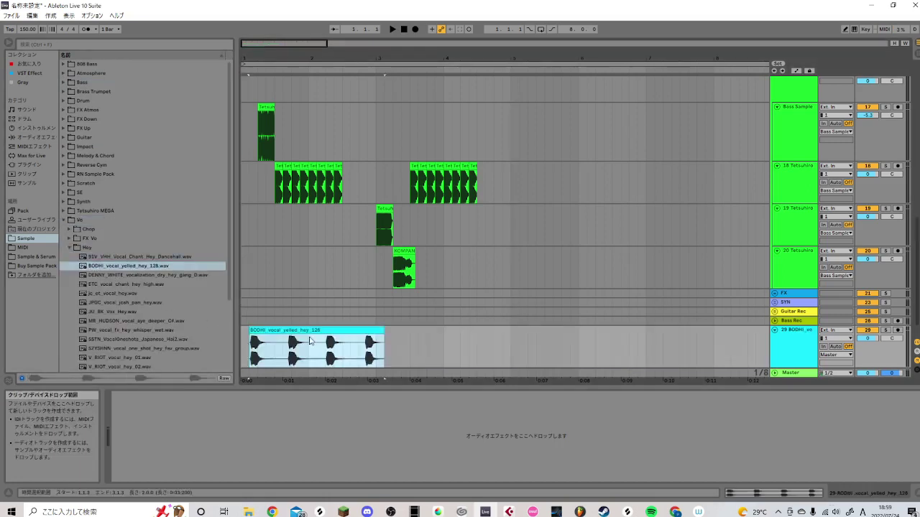
- Trim the vocal clip to a single hey at 1.2.1 and duplicate it on beats 2 and 4 through bar 4
{"action": "left_click_drag", "start_coordinate": [379, 331], "coordinate": [278, 331]}
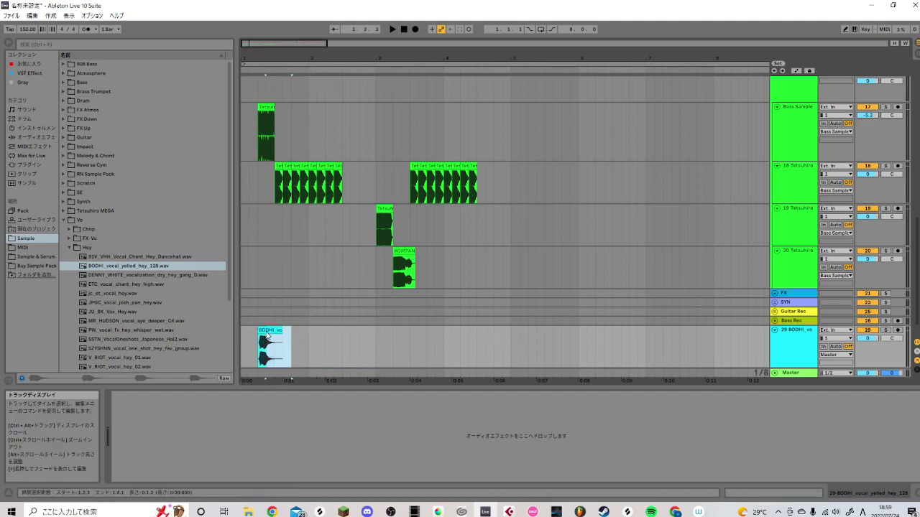
{"action": "key", "text": "ctrl+d"}
{"action": "key", "text": "ctrl+d"}
{"action": "key", "text": "ctrl+d"}
{"action": "key", "text": "ctrl+d"}
{"action": "key", "text": "ctrl+d"}
{"action": "key", "text": "ctrl+d"}
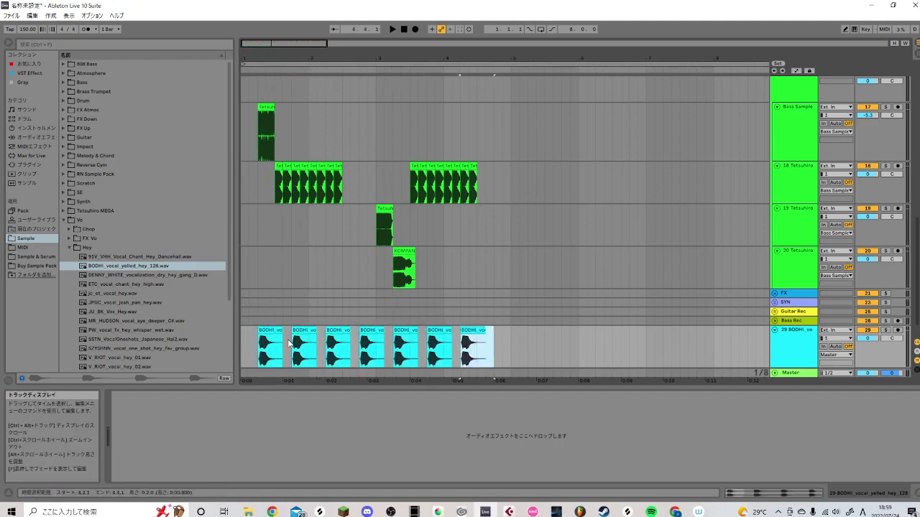
- Play the arrangement from 1.1.1 and lower the volume of the hey vocal track
{"action": "left_click", "coordinate": [241, 271]}
{"action": "key", "text": "space"}
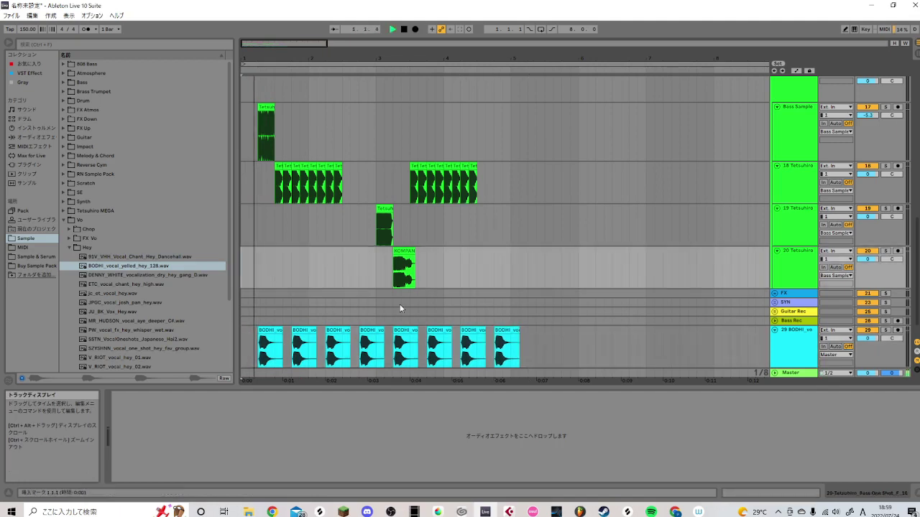
{"action": "scroll", "coordinate": [451, 306], "scroll_direction": "up", "scroll_amount": 3}
{"action": "scroll", "coordinate": [451, 308], "scroll_direction": "down", "scroll_amount": 4}
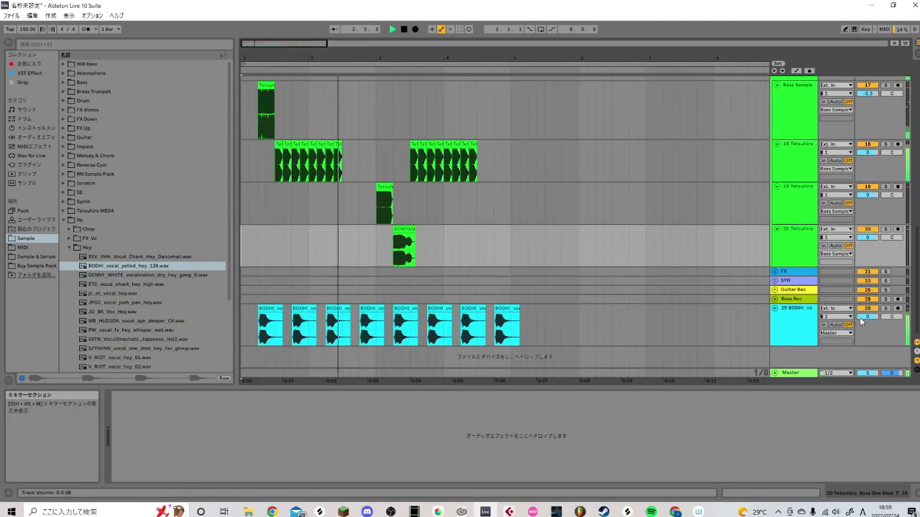
{"action": "left_click_drag", "start_coordinate": [860, 320], "coordinate": [860, 341]}
- Unfold the Sub bass track and copy the one-beat Serum clip at 1.1.1 onto it
{"action": "scroll", "coordinate": [790, 316], "scroll_direction": "up", "scroll_amount": 12}
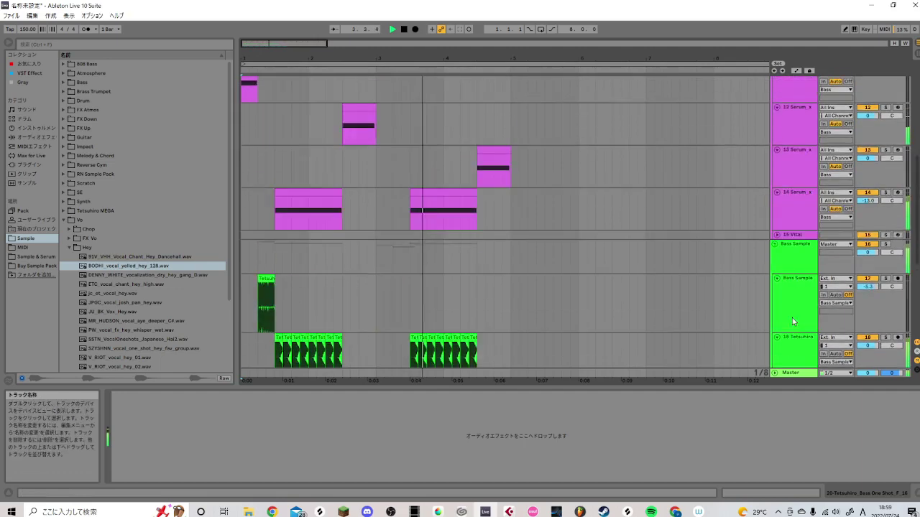
{"action": "left_click", "coordinate": [775, 160]}
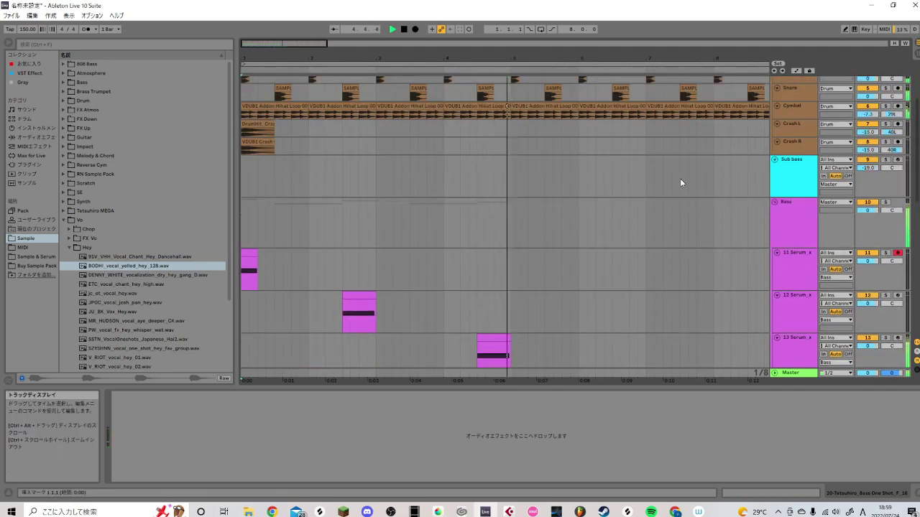
{"action": "key", "text": "space"}
{"action": "scroll", "coordinate": [647, 187], "scroll_direction": "down", "scroll_amount": 1}
{"action": "left_click_drag", "start_coordinate": [502, 131], "coordinate": [248, 140]}
{"action": "left_click", "coordinate": [252, 140]}
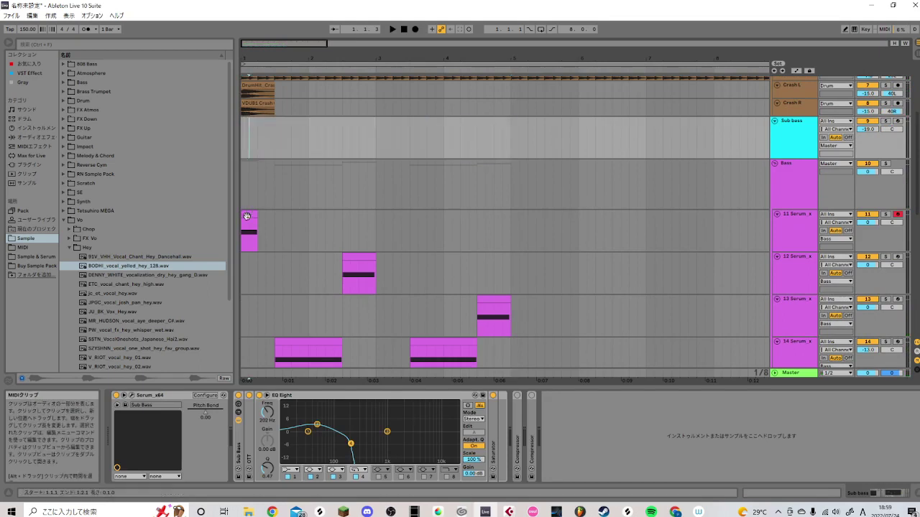
{"action": "left_click", "coordinate": [249, 213]}
{"action": "left_click", "coordinate": [246, 146]}
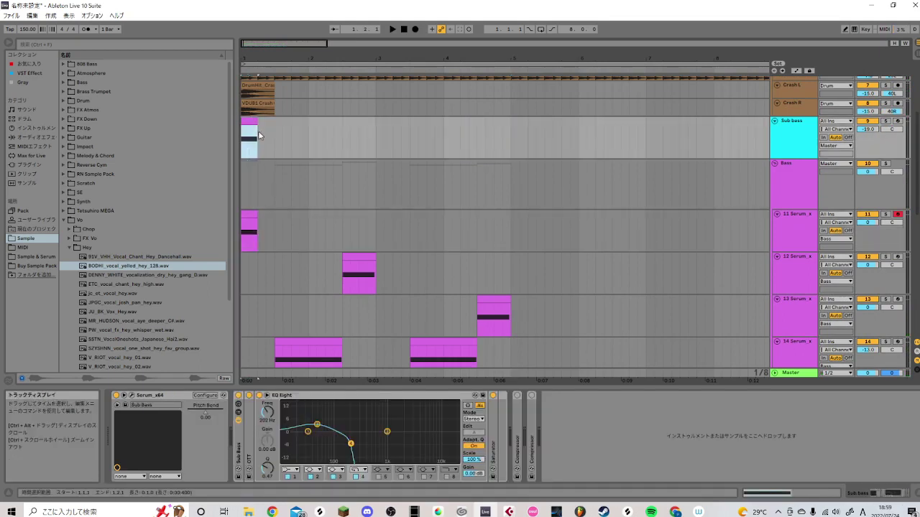
- Extend the sub bass clip to the start of bar 5 and consolidate it into one clip
{"action": "left_click_drag", "start_coordinate": [258, 130], "coordinate": [511, 148]}
{"action": "right_click", "coordinate": [500, 123]}
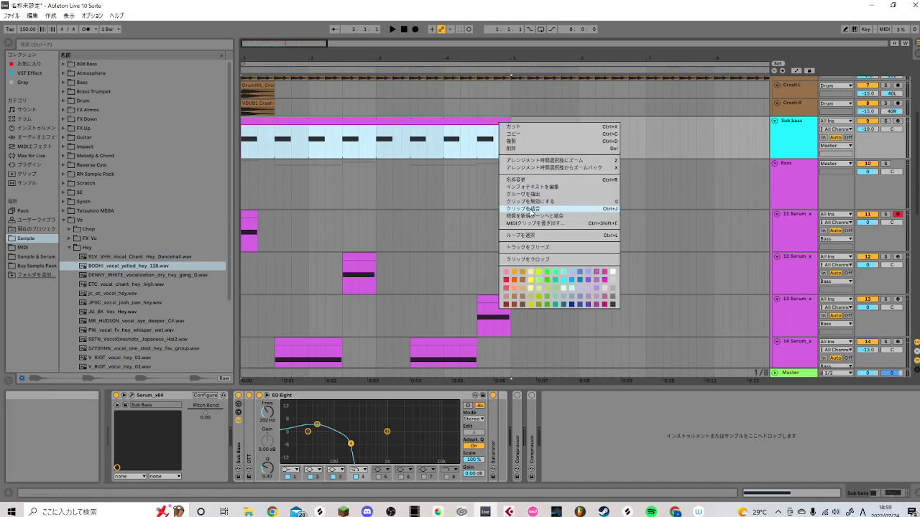
{"action": "left_click", "coordinate": [529, 210]}
- Fill beat 1.2 of the sub bass clip with eight short F0 notes on a 1/32 grid
{"action": "double_click", "coordinate": [251, 137]}
{"action": "left_click", "coordinate": [273, 277]}
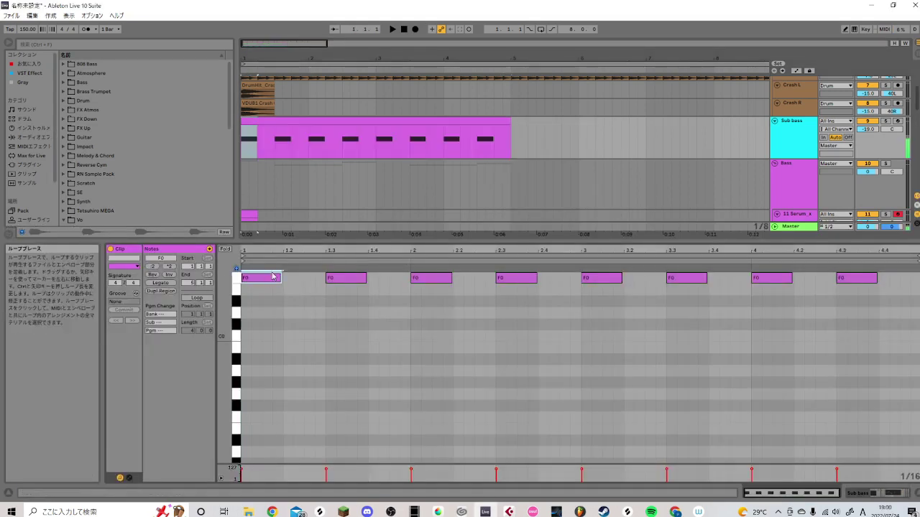
{"action": "left_click_drag", "start_coordinate": [273, 277], "coordinate": [302, 277]}
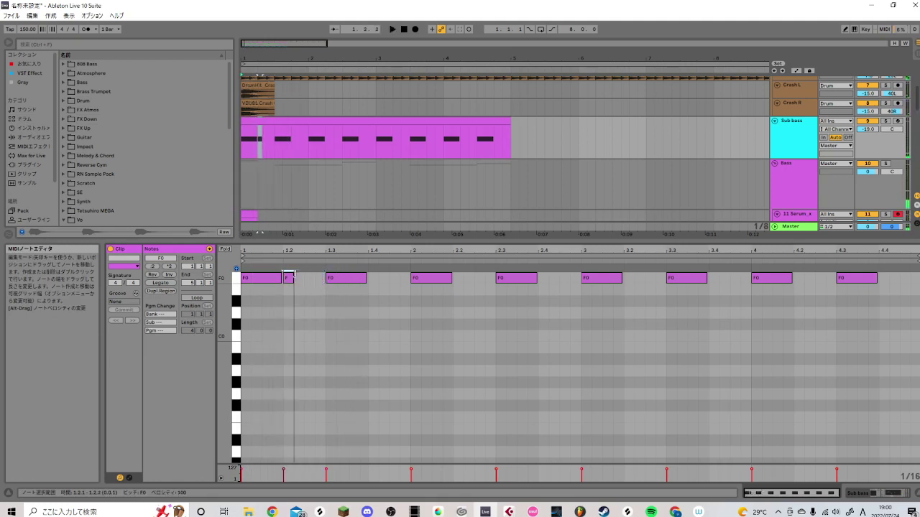
{"action": "mouse_move", "coordinate": [776, 493]}
{"action": "left_mouse_down"}
{"action": "mouse_move", "coordinate": [776, 502]}
{"action": "mouse_move", "coordinate": [775, 493]}
{"action": "left_mouse_up"}
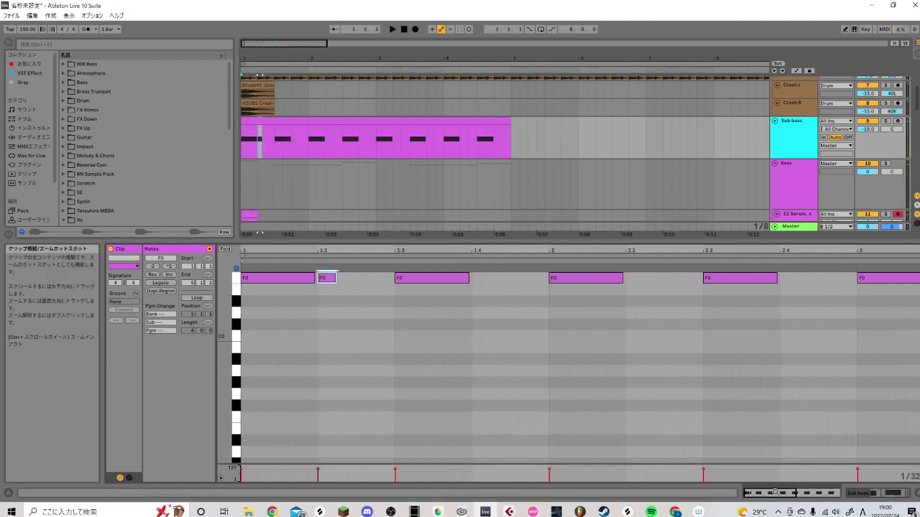
{"action": "left_click", "coordinate": [332, 278]}
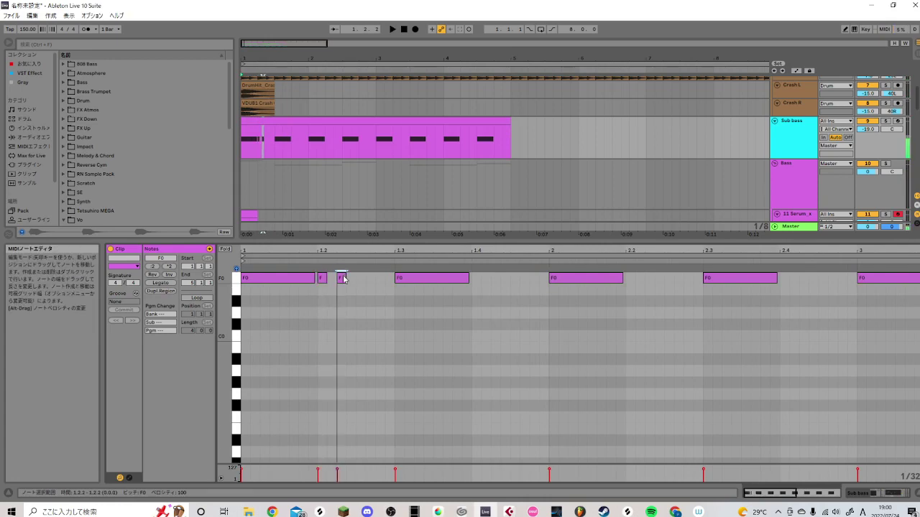
{"action": "mouse_move", "coordinate": [384, 288]}
{"action": "left_mouse_down"}
{"action": "mouse_move", "coordinate": [323, 274]}
{"action": "mouse_move", "coordinate": [385, 280]}
{"action": "left_mouse_up"}
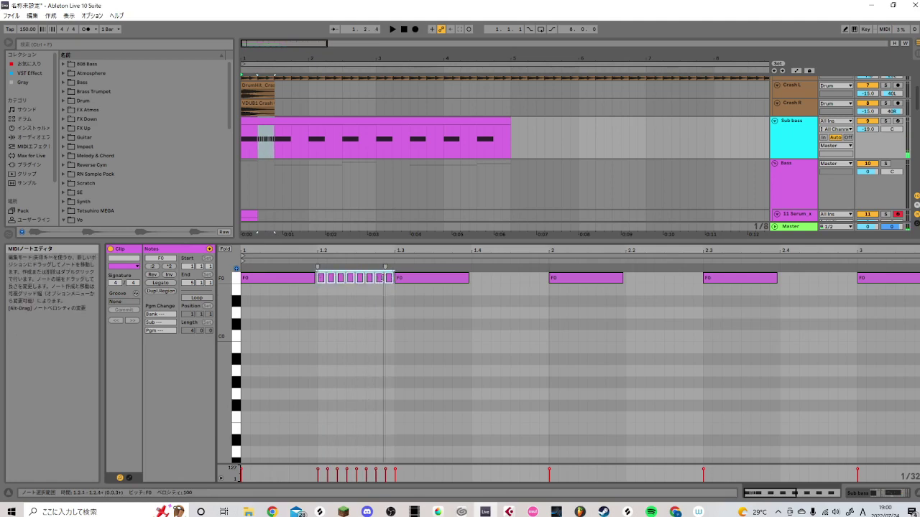
- Replace the sub bass notes between 1.3 and 2.3 with eight consecutive eighth-note F0s
{"action": "key", "text": "space"}
{"action": "left_click", "coordinate": [455, 280]}
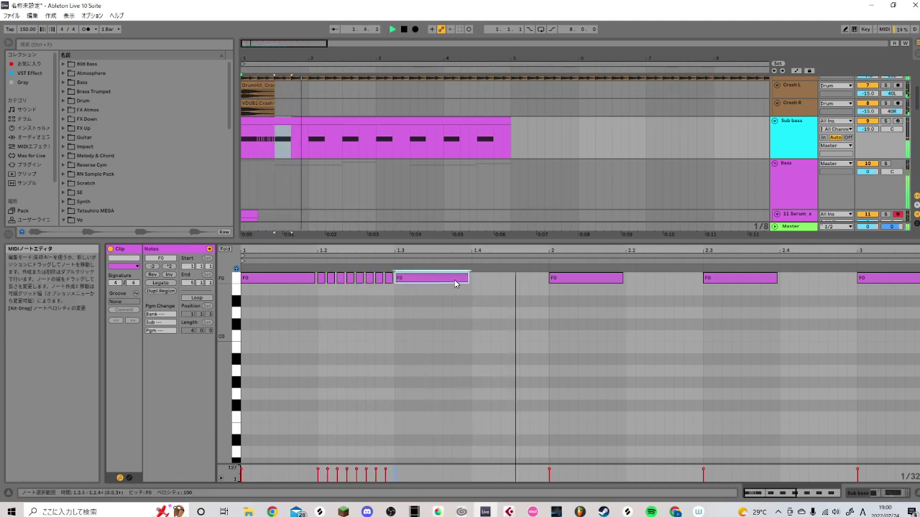
{"action": "left_click_drag", "start_coordinate": [468, 277], "coordinate": [573, 287]}
{"action": "left_click", "coordinate": [419, 281], "text": "shift"}
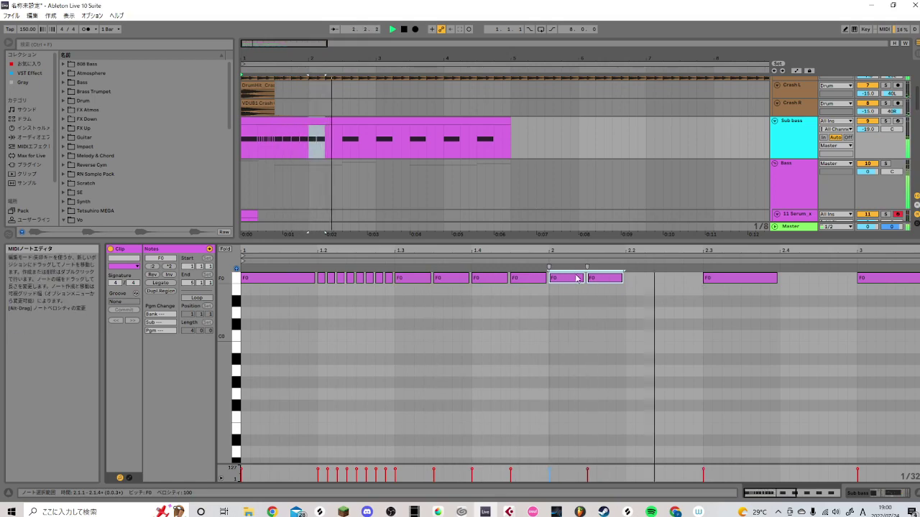
{"action": "left_click_drag", "start_coordinate": [568, 282], "coordinate": [639, 279]}
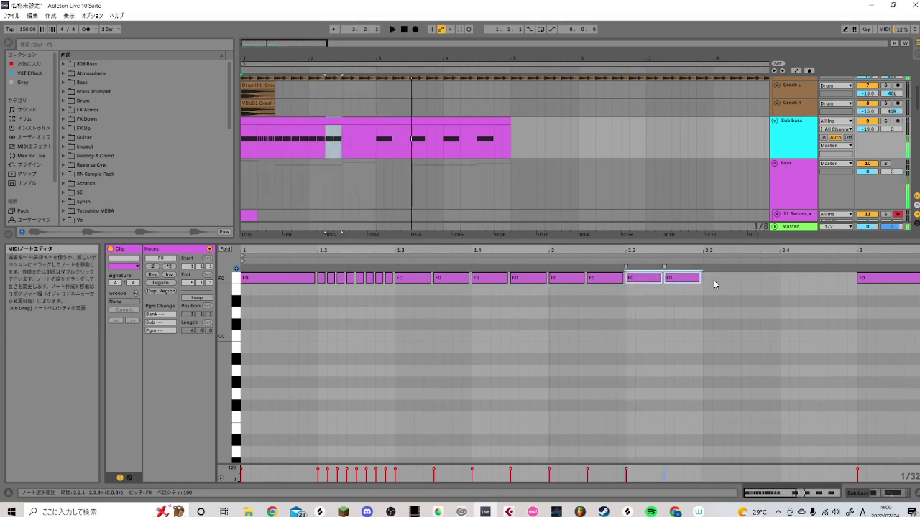
- Fill the sub bass from 2.3 to bar 5 with quarter-note F0s, using eight eighth notes between 3.3 and 4.3
{"action": "left_click_drag", "start_coordinate": [884, 279], "coordinate": [807, 287]}
{"action": "left_click_drag", "start_coordinate": [766, 493], "coordinate": [764, 460]}
{"action": "left_click_drag", "start_coordinate": [549, 295], "coordinate": [276, 284]}
{"action": "mouse_move", "coordinate": [273, 281]}
{"action": "left_mouse_down"}
{"action": "mouse_move", "coordinate": [611, 288]}
{"action": "mouse_move", "coordinate": [662, 277]}
{"action": "left_mouse_up"}
{"action": "left_click", "coordinate": [615, 289]}
- Play the sub bass, undo the latest note edits, remove the short notes after 3.2.3 and end the 3.2.1 note at 3.2.4
{"action": "key", "text": "space"}
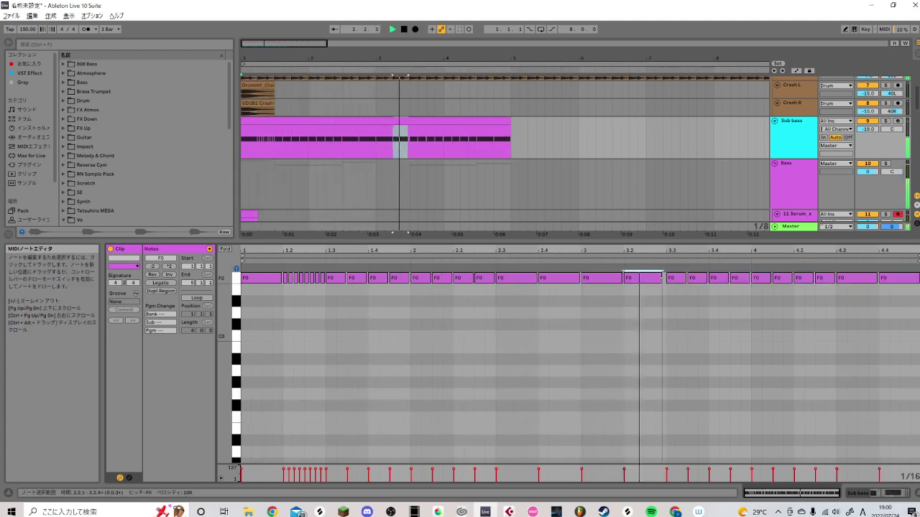
{"action": "key", "text": "ctrl+z"}
{"action": "key", "text": "ctrl+z"}
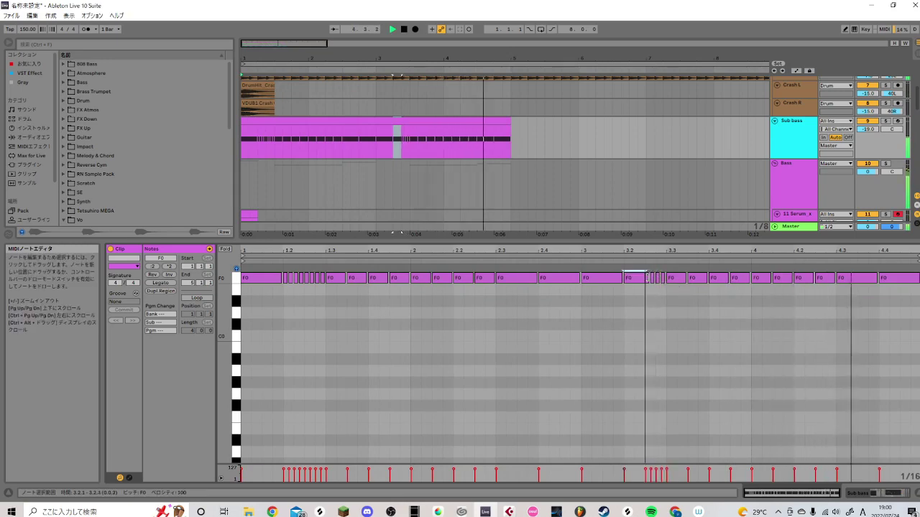
{"action": "left_click", "coordinate": [649, 279]}
{"action": "key", "text": "Delete"}
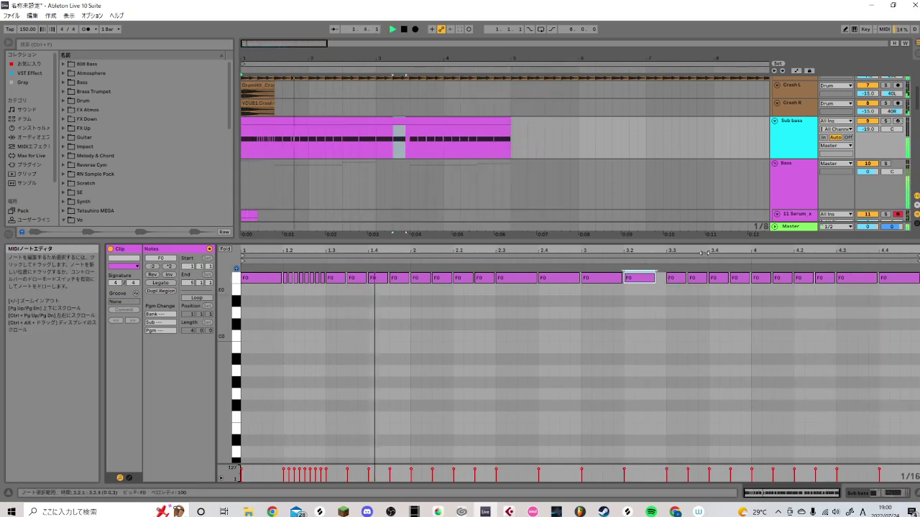
- Play the drop with the new sub bass line and return from the note editor to the Sub bass track's devices
{"action": "key", "text": "space"}
{"action": "left_click", "coordinate": [452, 140]}
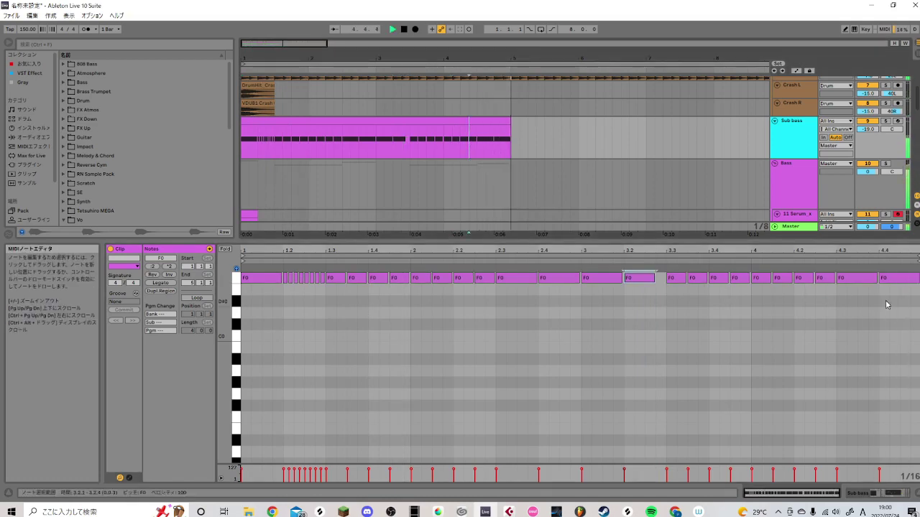
{"action": "left_click", "coordinate": [873, 493]}
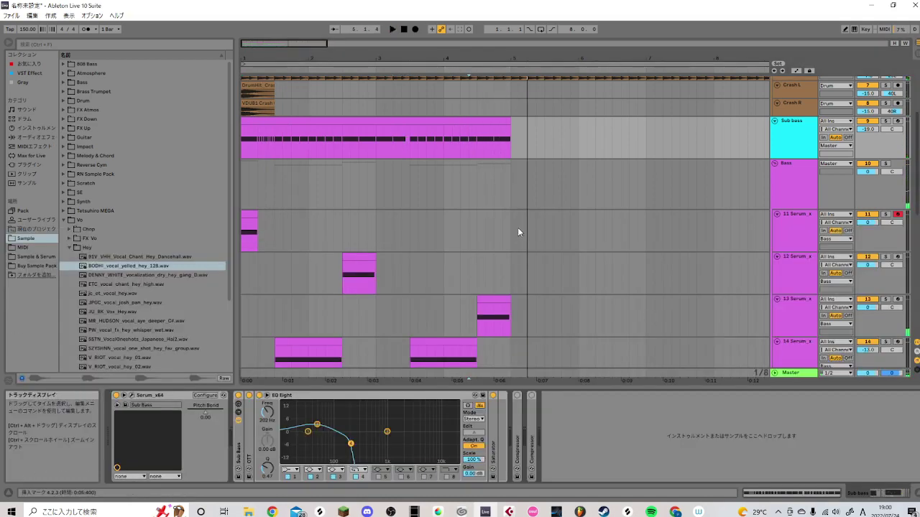
- Collapse the hey vocal track and expand the FX group to show its audio track
{"action": "scroll", "coordinate": [518, 231], "scroll_direction": "up", "scroll_amount": 2}
{"action": "scroll", "coordinate": [518, 231], "scroll_direction": "down", "scroll_amount": 8}
{"action": "scroll", "coordinate": [517, 231], "scroll_direction": "down", "scroll_amount": 5}
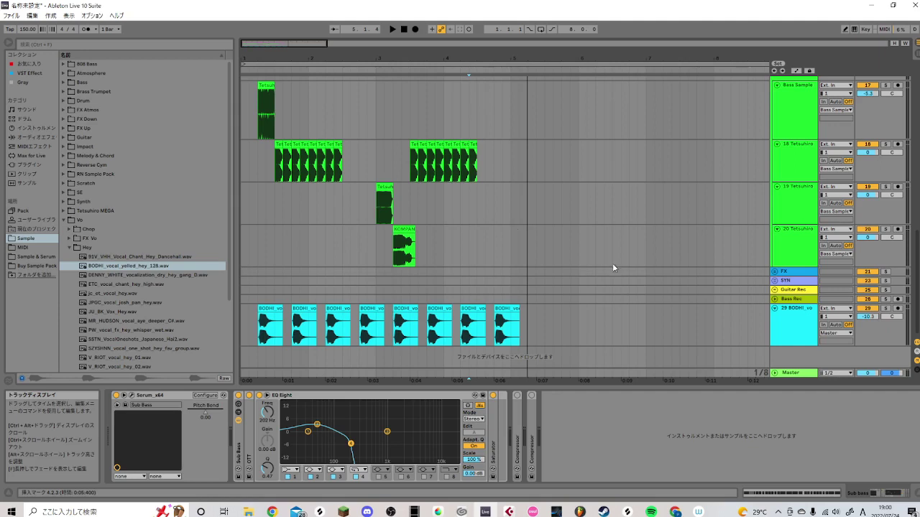
{"action": "left_click", "coordinate": [774, 308]}
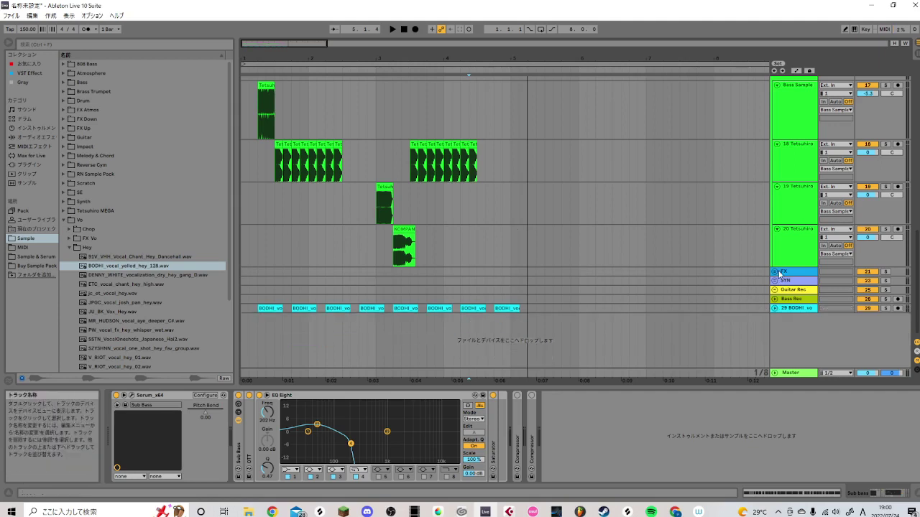
{"action": "left_click", "coordinate": [776, 273]}
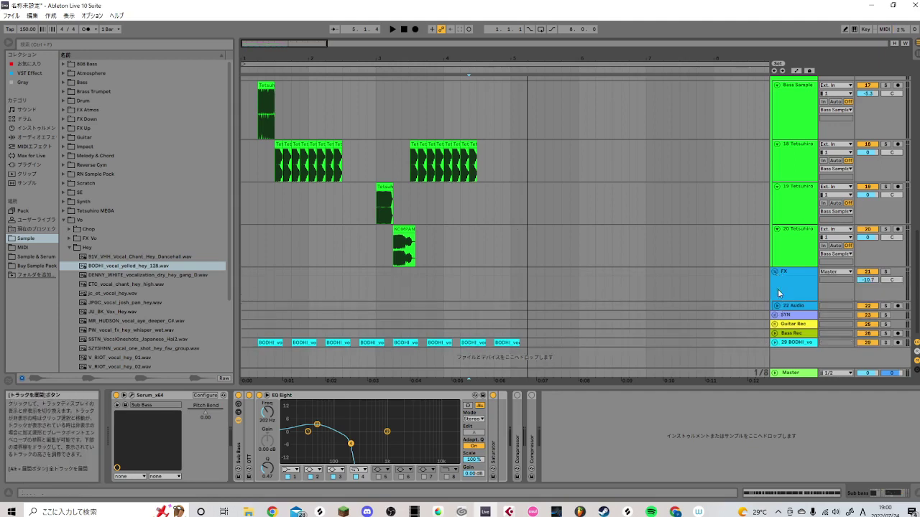
- Place VEDM Downlifter 09 from the FX Down samples at bar 1 on the FX audio track, play it and set the FX group volume to 0 dB
{"action": "left_click", "coordinate": [63, 120]}
{"action": "left_click", "coordinate": [72, 129]}
{"action": "left_click", "coordinate": [92, 156]}
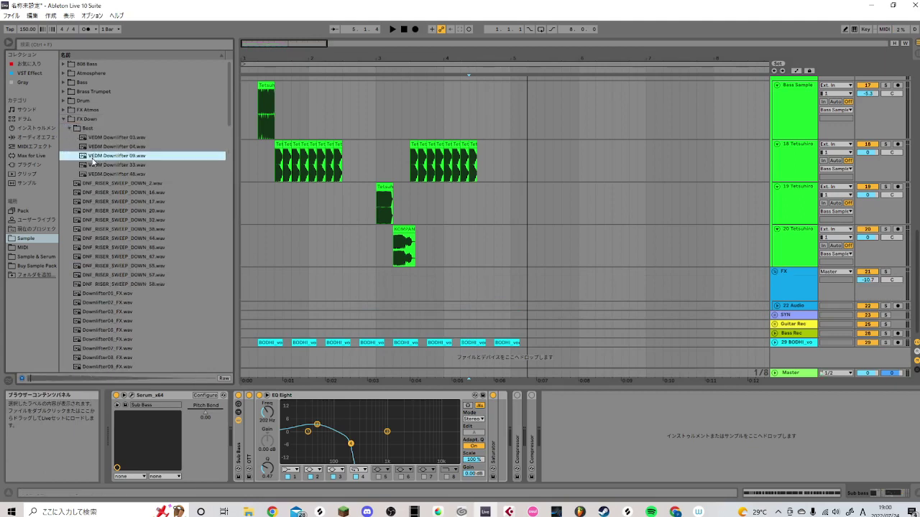
{"action": "left_click_drag", "start_coordinate": [205, 225], "coordinate": [243, 304]}
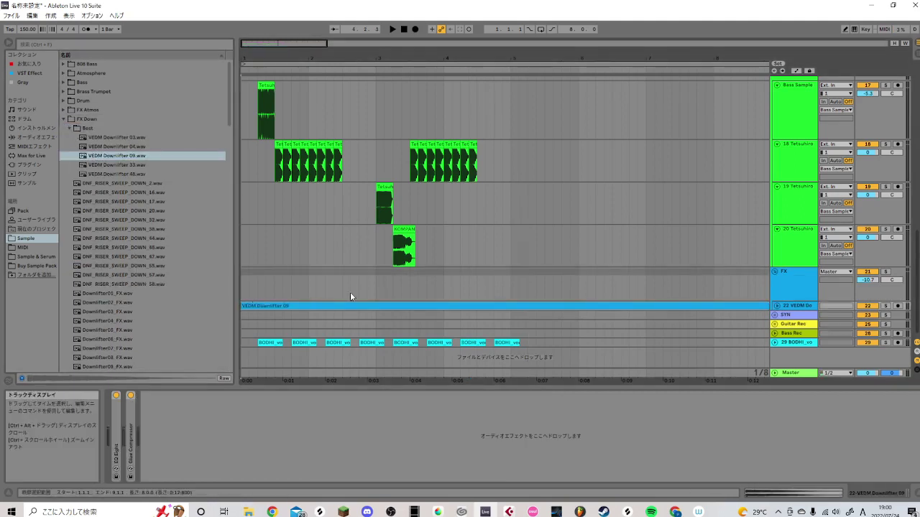
{"action": "key", "text": "space"}
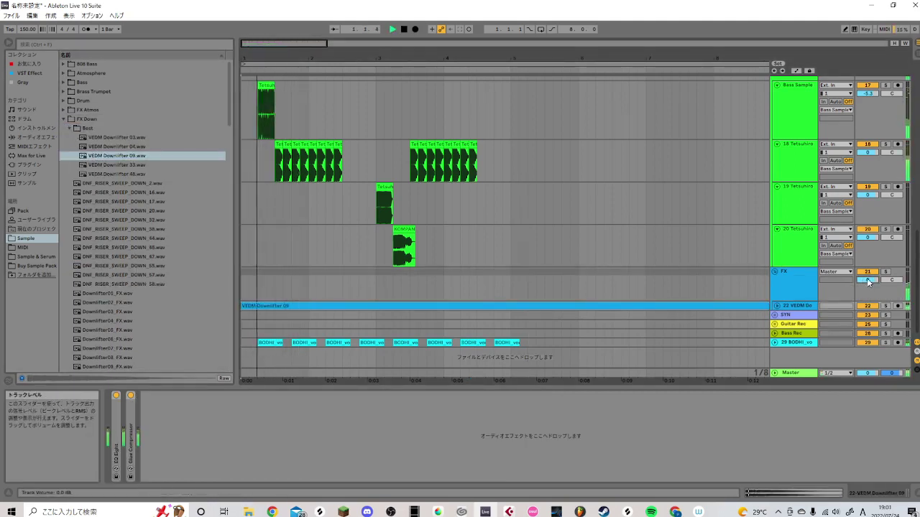
- Stop playback and collapse the Bass Sample group, the Bass group and the Sub bass track
{"action": "left_click_drag", "start_coordinate": [296, 44], "coordinate": [296, 13]}
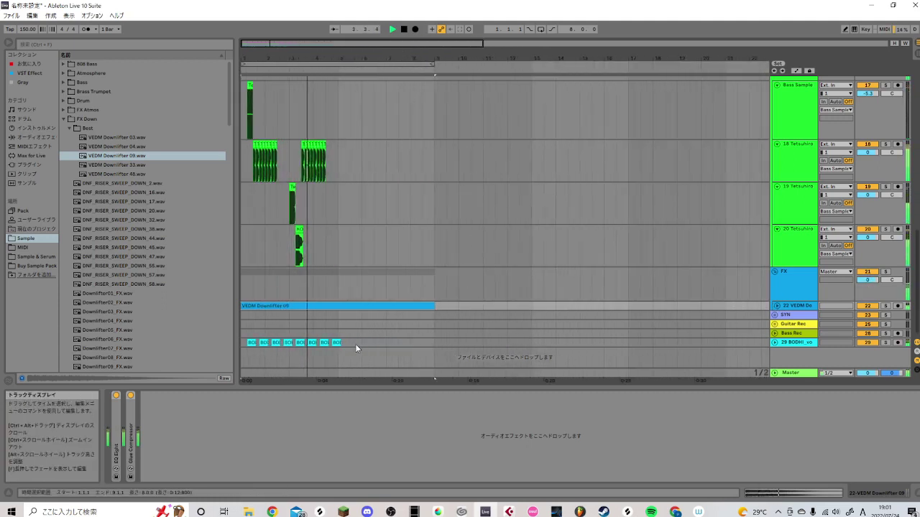
{"action": "left_click_drag", "start_coordinate": [434, 342], "coordinate": [319, 71]}
{"action": "scroll", "coordinate": [841, 171], "scroll_direction": "up", "scroll_amount": 3}
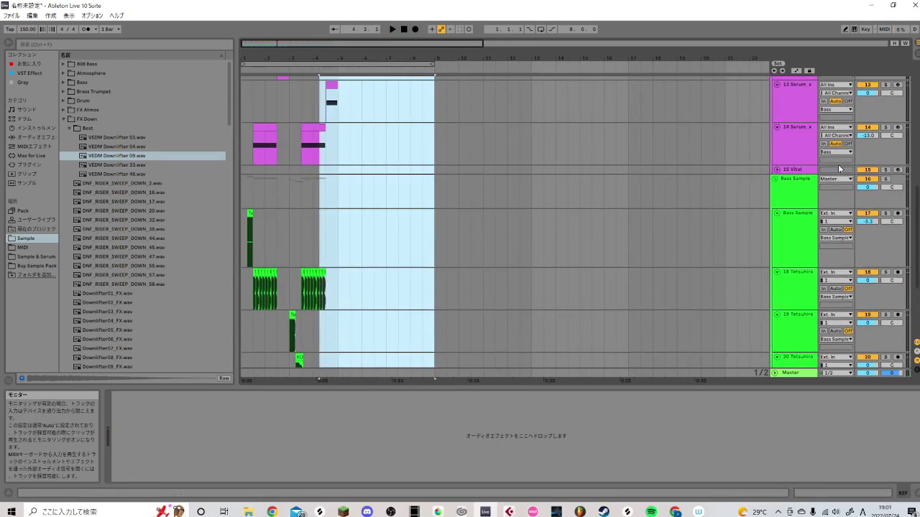
{"action": "left_click", "coordinate": [775, 179]}
{"action": "scroll", "coordinate": [775, 180], "scroll_direction": "up", "scroll_amount": 4}
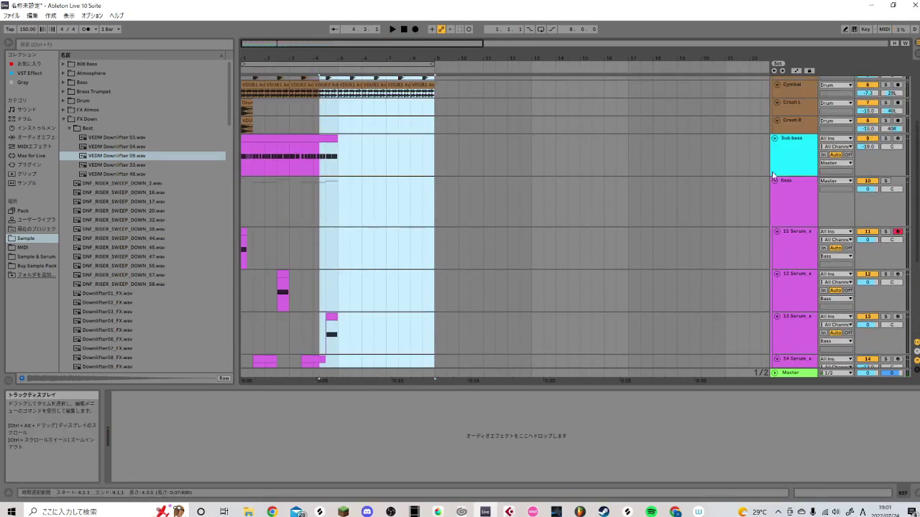
{"action": "left_click", "coordinate": [775, 180]}
{"action": "left_click", "coordinate": [777, 144]}
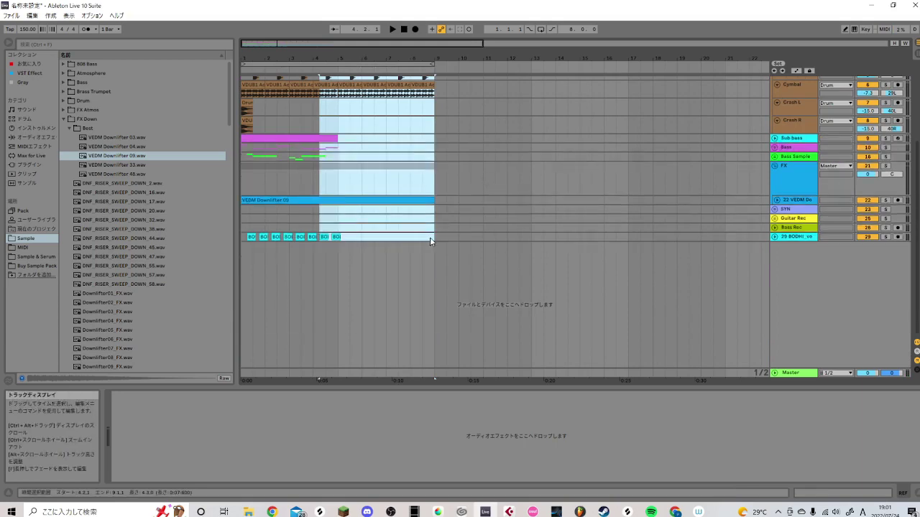
- Copy the clips of all tracks from bars 1 to 9 to bar 5 and delete the duplicated crash clips there
{"action": "left_click_drag", "start_coordinate": [430, 237], "coordinate": [236, 109]}
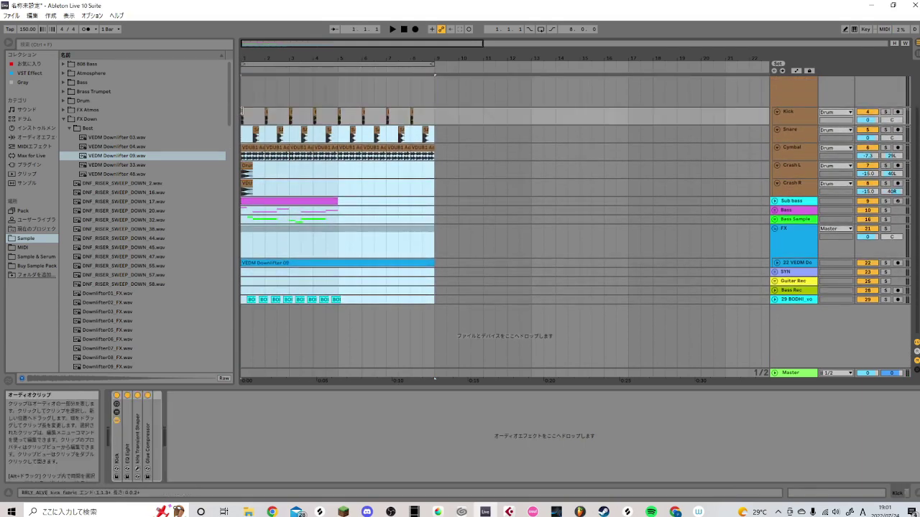
{"action": "left_click", "coordinate": [242, 113]}
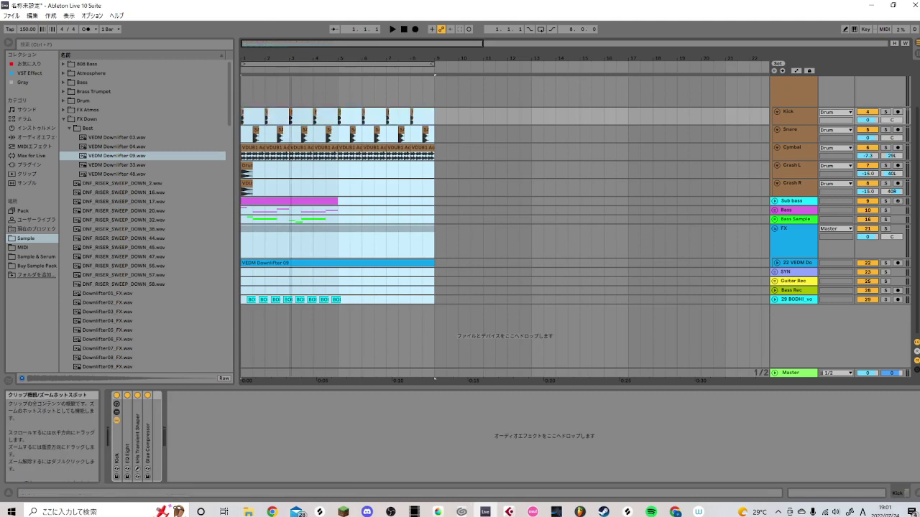
{"action": "left_click_drag", "start_coordinate": [253, 43], "coordinate": [254, 46]}
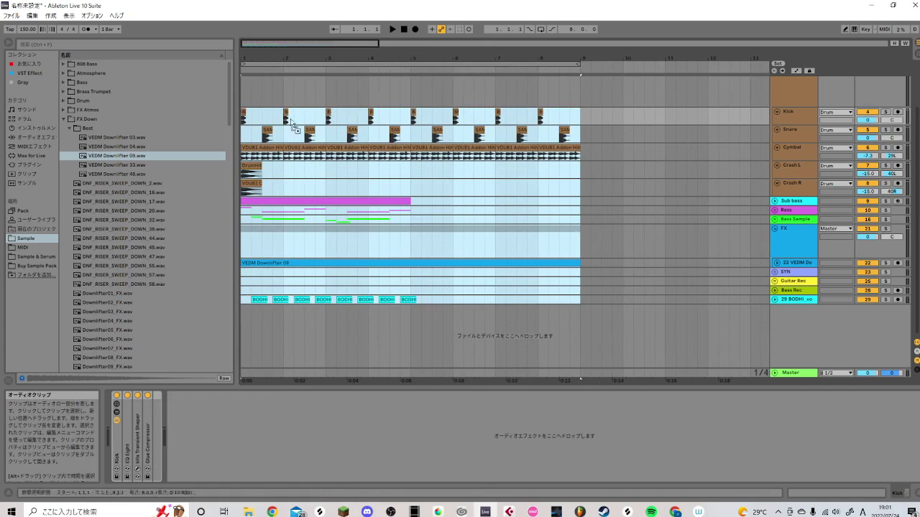
{"action": "left_click_drag", "start_coordinate": [294, 123], "coordinate": [417, 114]}
{"action": "left_click_drag", "start_coordinate": [441, 188], "coordinate": [403, 176]}
{"action": "key", "text": "Delete"}
- Play the drop while deleting the drum clips beyond bar 9 and making the first downlifter clip end at bar 9 without its duplicate
{"action": "left_click", "coordinate": [268, 153]}
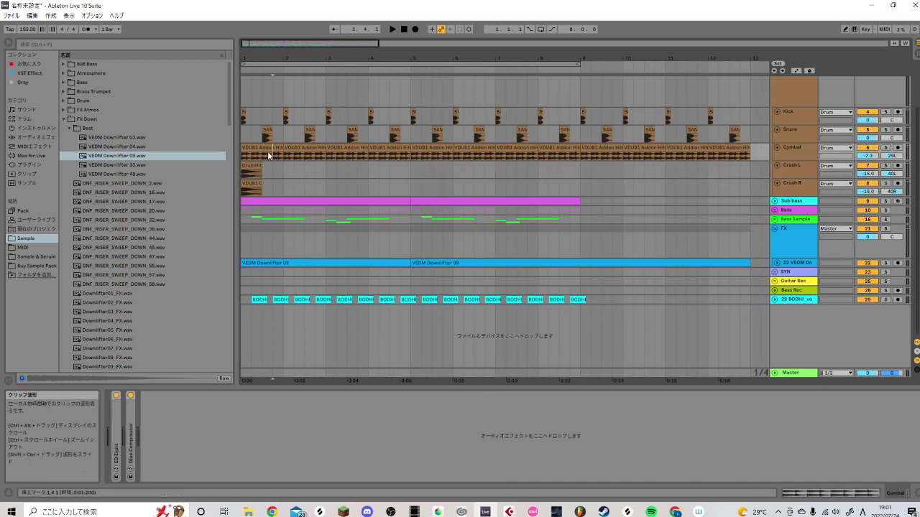
{"action": "key", "text": "space"}
{"action": "left_click_drag", "start_coordinate": [582, 186], "coordinate": [771, 105]}
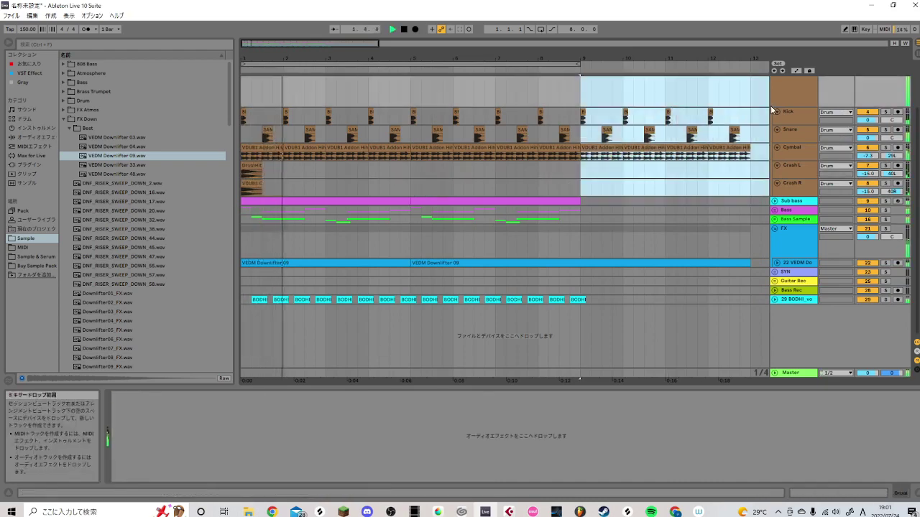
{"action": "key", "text": "Delete"}
{"action": "left_click_drag", "start_coordinate": [410, 263], "coordinate": [580, 263]}
{"action": "left_click", "coordinate": [595, 265]}
{"action": "key", "text": "Delete"}
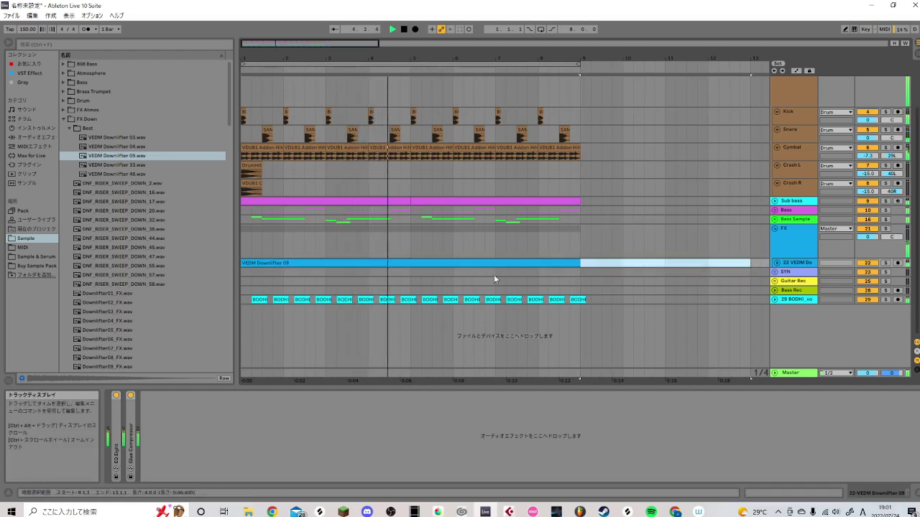
- Add an extra kick on the fourth beat of bar 4 and finish playing through the extended drop
{"action": "left_click", "coordinate": [401, 116]}
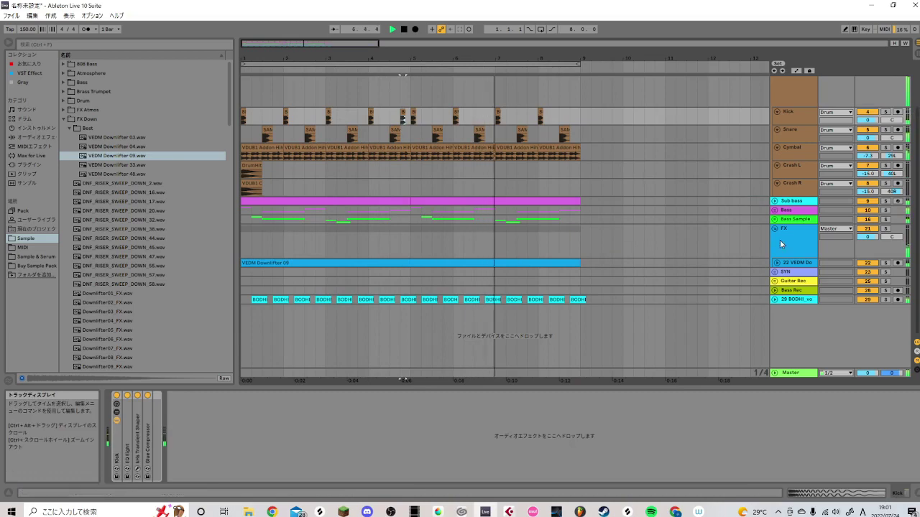
{"action": "left_click", "coordinate": [775, 211]}
{"action": "left_click", "coordinate": [775, 212]}
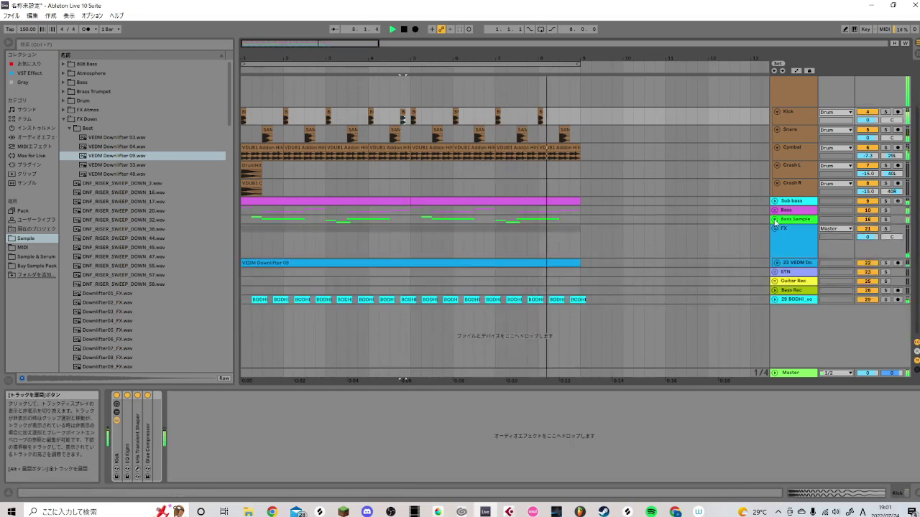
{"action": "key", "text": "space"}
- Expand the Bass Sample group and audition the Tetsuhiro MEGA bass one shots, choosing Tetsuhiro_Bass One Shot_E_28.wav
{"action": "left_click", "coordinate": [775, 219]}
{"action": "scroll", "coordinate": [574, 276], "scroll_direction": "down", "scroll_amount": 5}
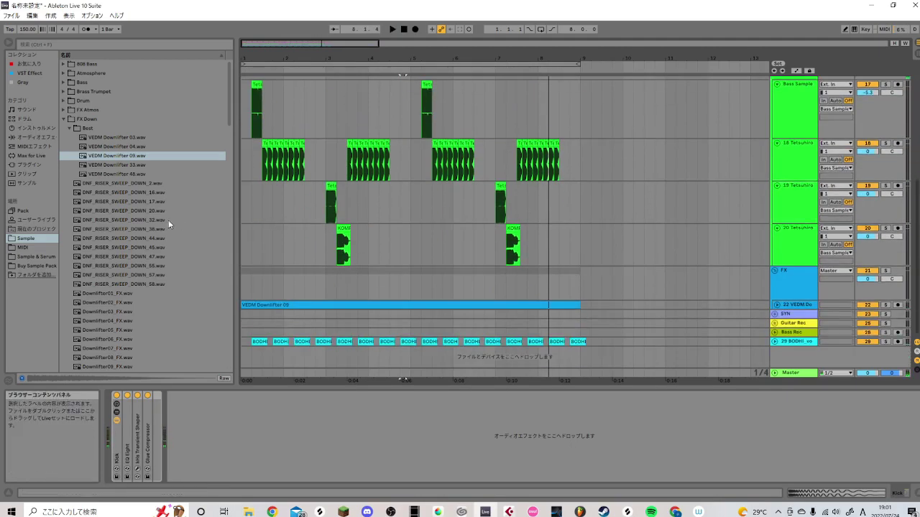
{"action": "left_click", "coordinate": [63, 119]}
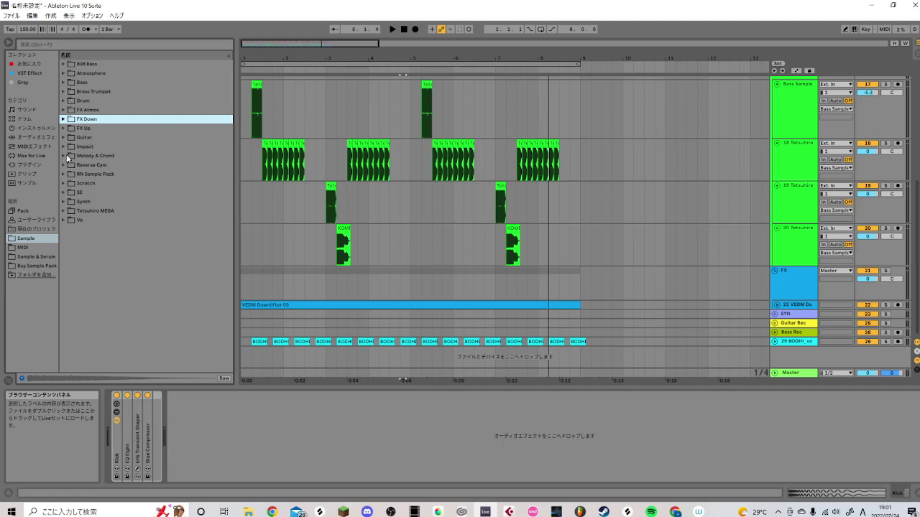
{"action": "left_click", "coordinate": [64, 211]}
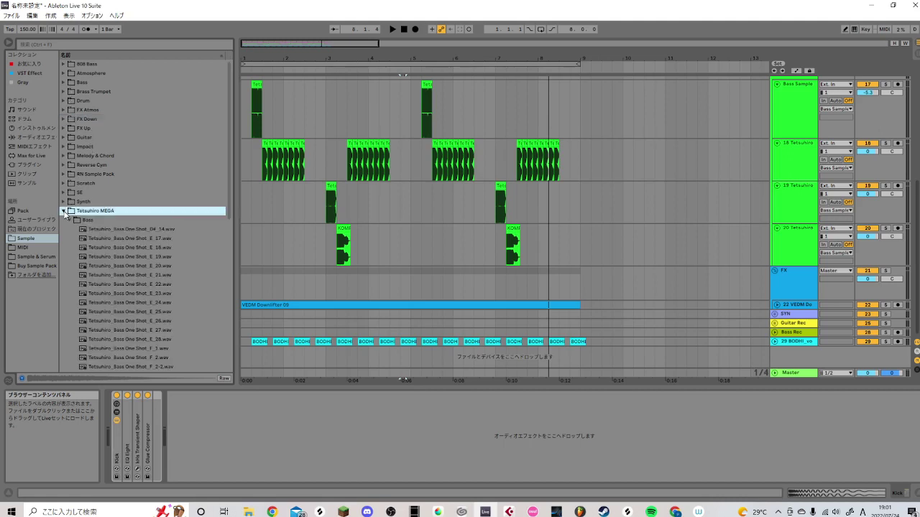
{"action": "scroll", "coordinate": [95, 247], "scroll_direction": "down", "scroll_amount": 8}
{"action": "left_click", "coordinate": [95, 246]}
{"action": "left_click", "coordinate": [119, 182]}
{"action": "left_click", "coordinate": [131, 138]}
{"action": "left_click", "coordinate": [135, 119]}
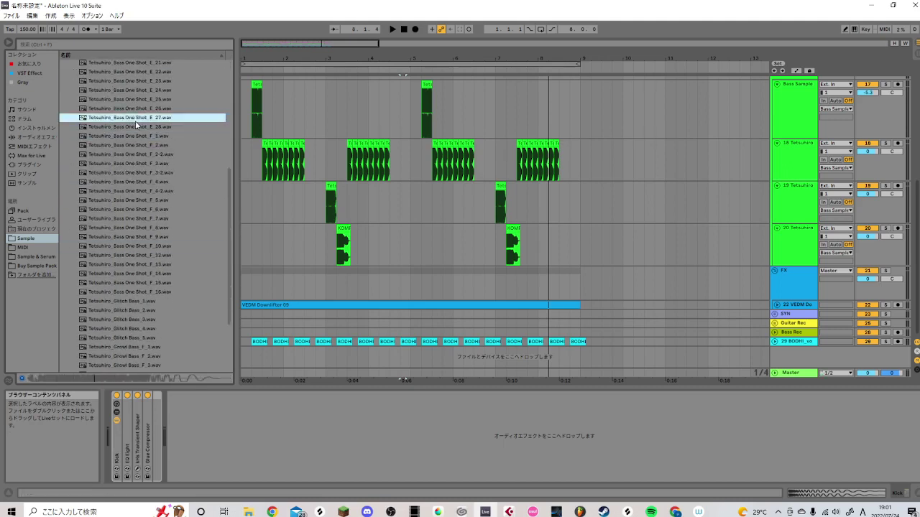
{"action": "left_click", "coordinate": [136, 127]}
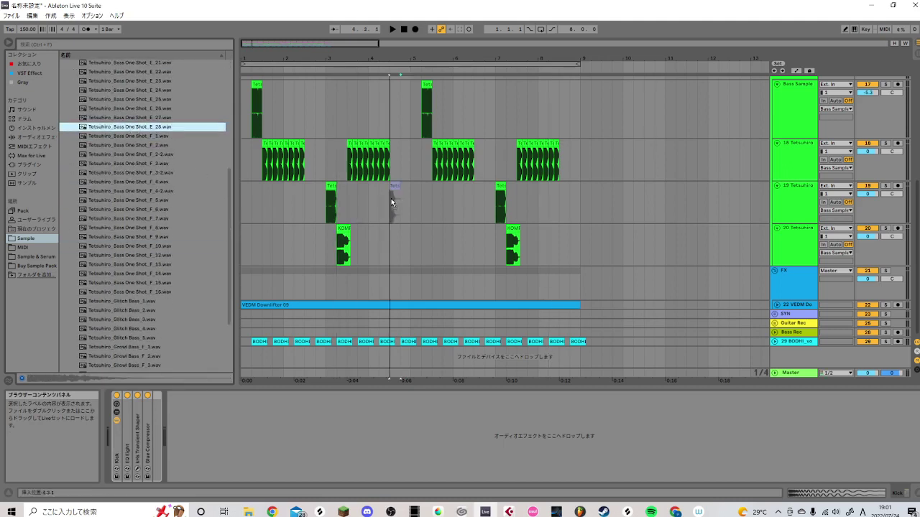
- Replace the repeated bass samples at 5.3 with eight eighth-note One Shot E_28 clips transposed 1 st, and copy the run to 7.3
{"action": "mouse_move", "coordinate": [391, 201]}
{"action": "left_mouse_down"}
{"action": "mouse_move", "coordinate": [441, 167]}
{"action": "mouse_move", "coordinate": [434, 159]}
{"action": "left_mouse_up"}
{"action": "left_click_drag", "start_coordinate": [437, 58], "coordinate": [308, 138]}
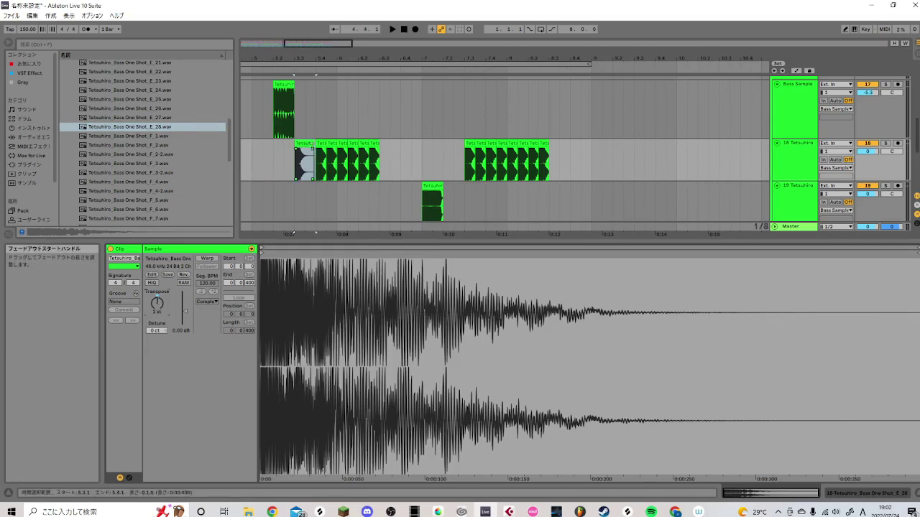
{"action": "left_click", "coordinate": [308, 154]}
{"action": "left_click", "coordinate": [374, 147]}
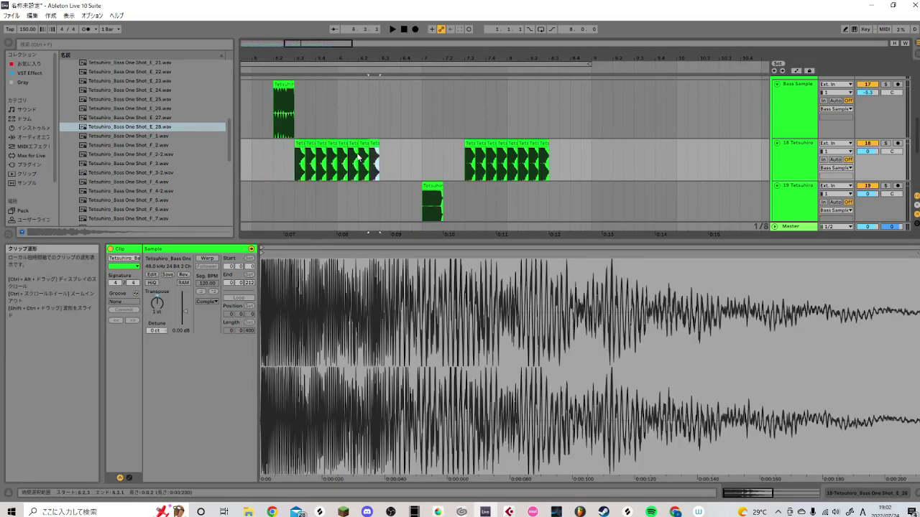
{"action": "left_click", "coordinate": [295, 143]}
{"action": "left_click_drag", "start_coordinate": [298, 144], "coordinate": [468, 165]}
- Play the second half from bar 5, return from the clip editor to the track devices and expand the Bass group
{"action": "left_click", "coordinate": [254, 154]}
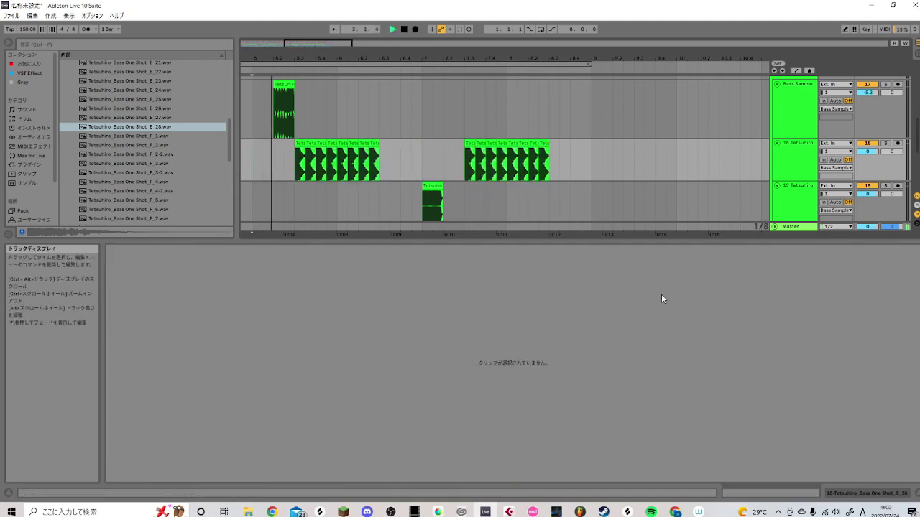
{"action": "left_click", "coordinate": [850, 493]}
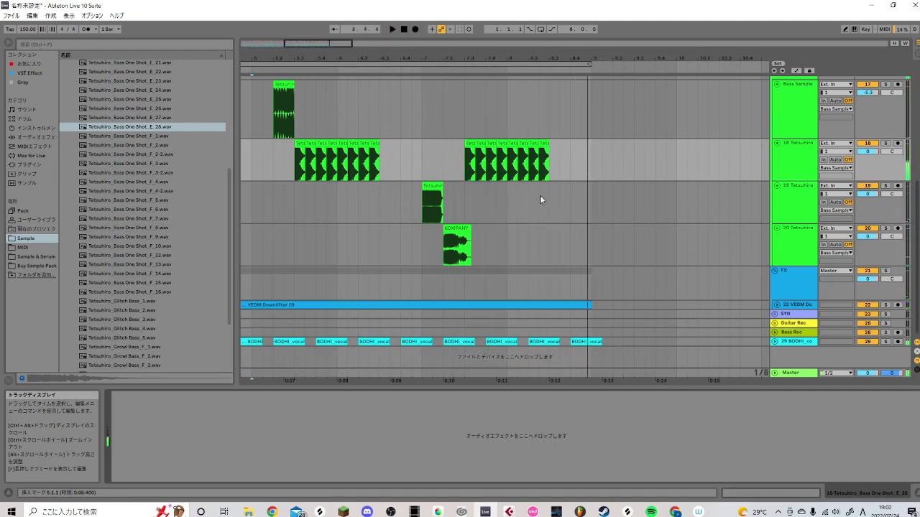
{"action": "scroll", "coordinate": [539, 196], "scroll_direction": "up", "scroll_amount": 5}
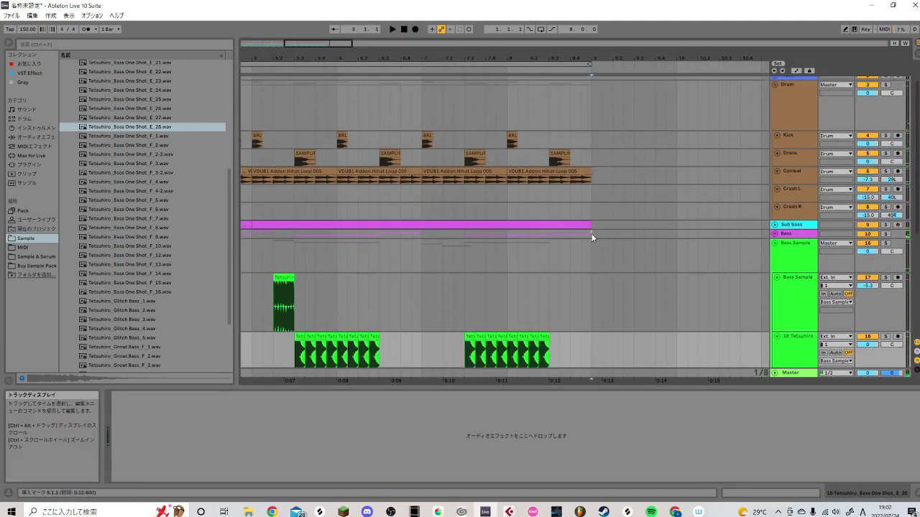
{"action": "left_click", "coordinate": [774, 235]}
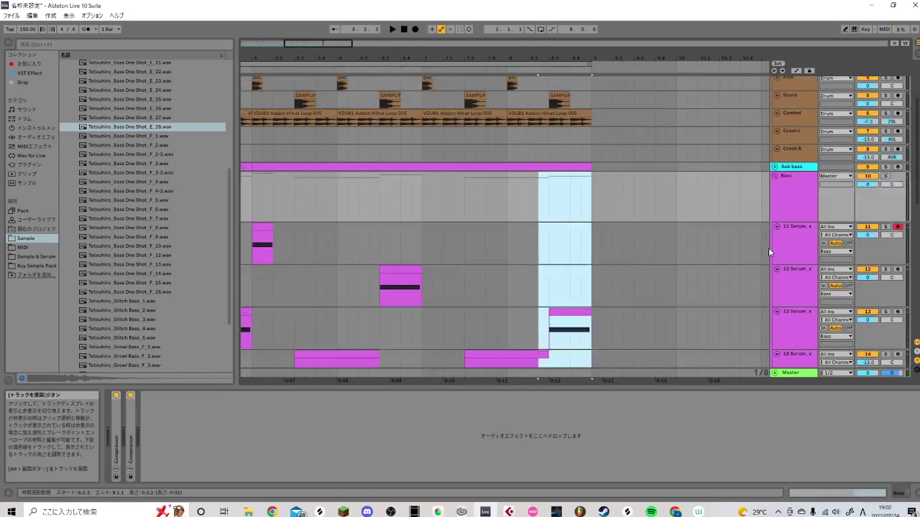
- Duplicate the 13 Serum growl track in the Bass group
{"action": "scroll", "coordinate": [782, 242], "scroll_direction": "down", "scroll_amount": 3}
{"action": "left_click", "coordinate": [791, 234]}
{"action": "right_click", "coordinate": [796, 233]}
{"action": "left_click", "coordinate": [808, 252]}
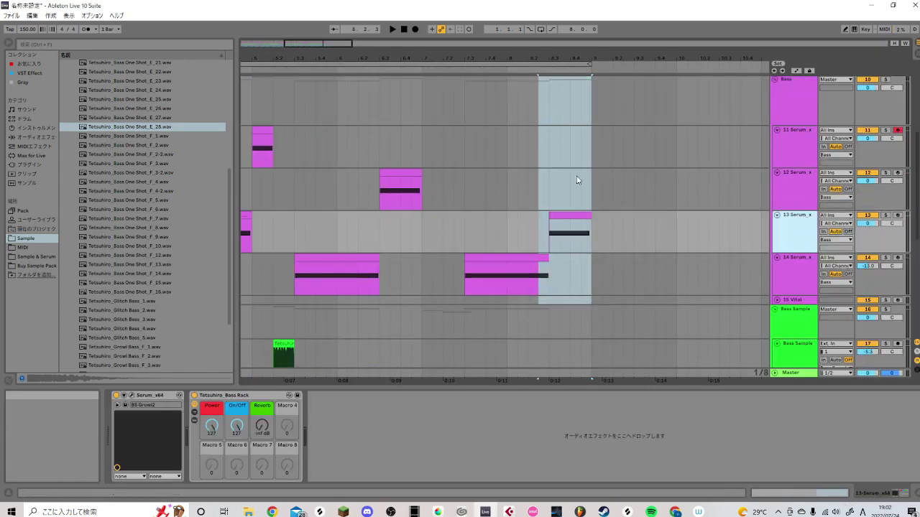
- Delete the bar 4 growl clip from the duplicated Serum track and the bar 8 clip from the original track
{"action": "scroll", "coordinate": [295, 244], "scroll_direction": "down", "scroll_amount": 4}
{"action": "left_click_drag", "start_coordinate": [316, 247], "coordinate": [269, 250]}
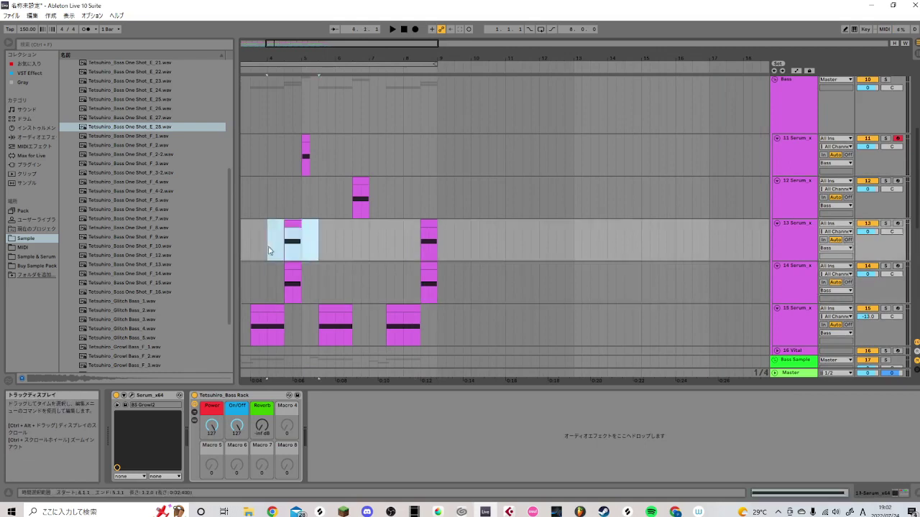
{"action": "left_click_drag", "start_coordinate": [276, 282], "coordinate": [322, 277]}
{"action": "key", "text": "Delete"}
{"action": "left_click_drag", "start_coordinate": [405, 240], "coordinate": [469, 240]}
{"action": "key", "text": "Delete"}
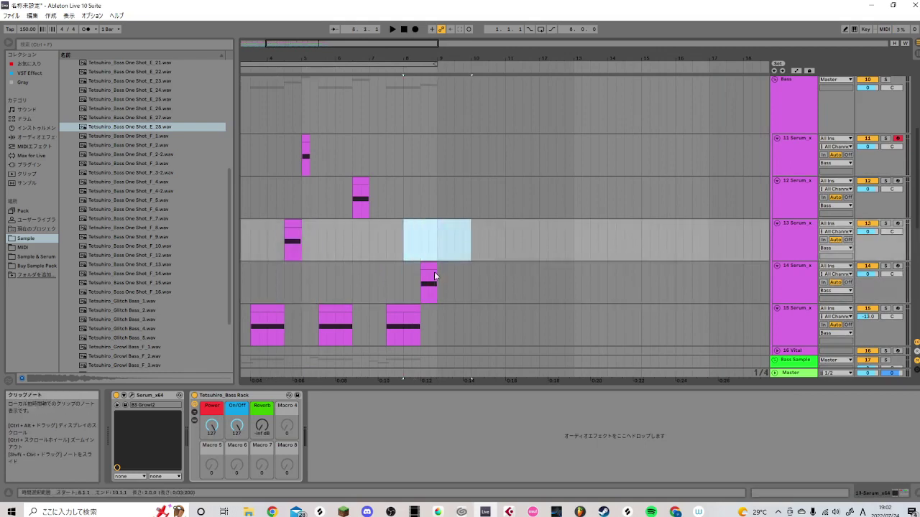
- Switch the duplicated track's Serum preset to BS Growl3 and on to BS Growl4, playing the bar 8 growl with each
{"action": "left_click", "coordinate": [431, 267]}
{"action": "left_click", "coordinate": [130, 396]}
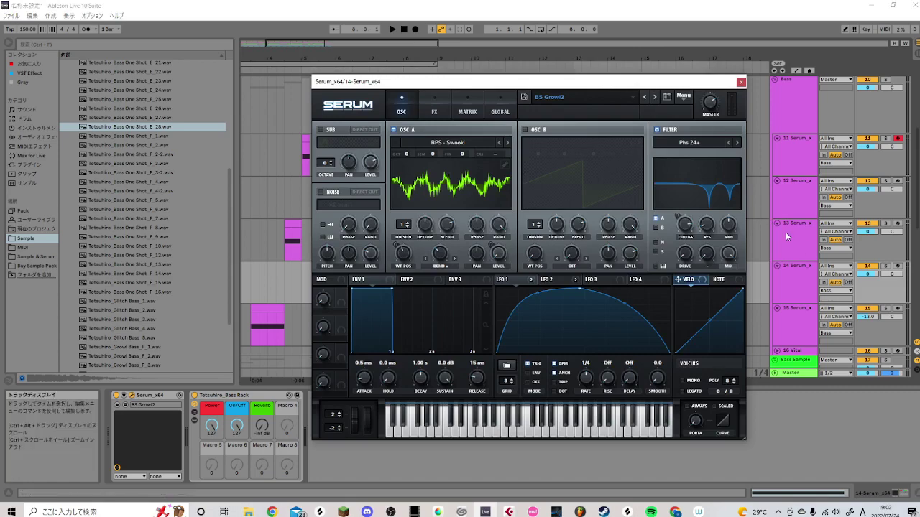
{"action": "left_click", "coordinate": [655, 97]}
{"action": "left_click_drag", "start_coordinate": [657, 82], "coordinate": [619, 286]}
{"action": "key", "text": "space"}
{"action": "key", "text": "space"}
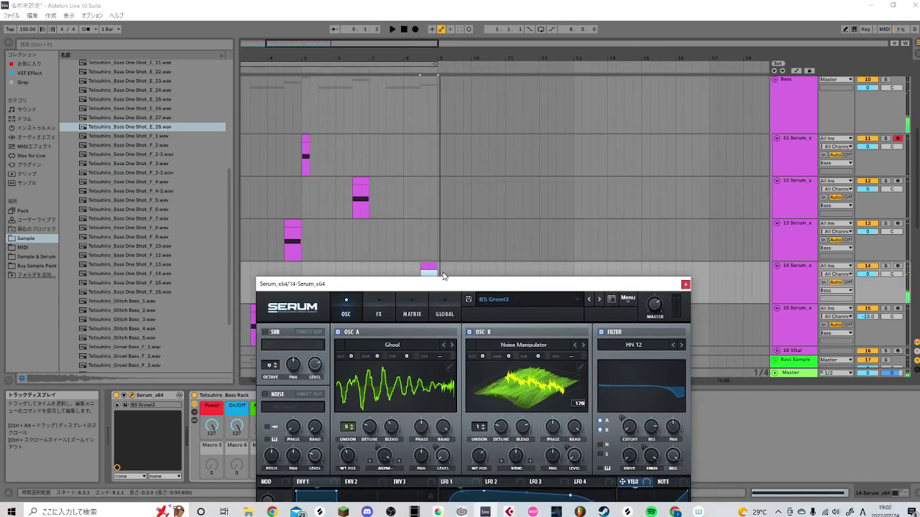
{"action": "left_click", "coordinate": [599, 300]}
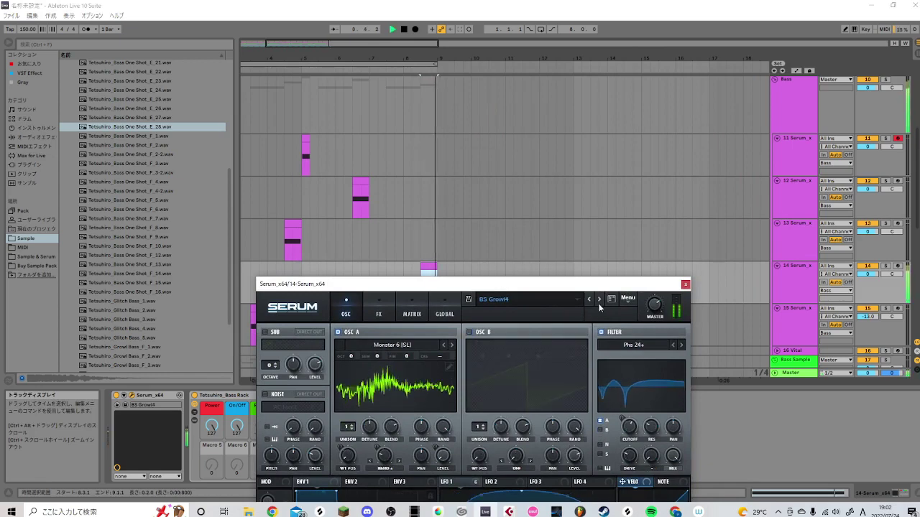
- Audition the BS Growl5 preset on the bar 8 growl, return to BS Growl4 and set its LFO 1 rate to 1/8
{"action": "left_click_drag", "start_coordinate": [588, 288], "coordinate": [627, 200]}
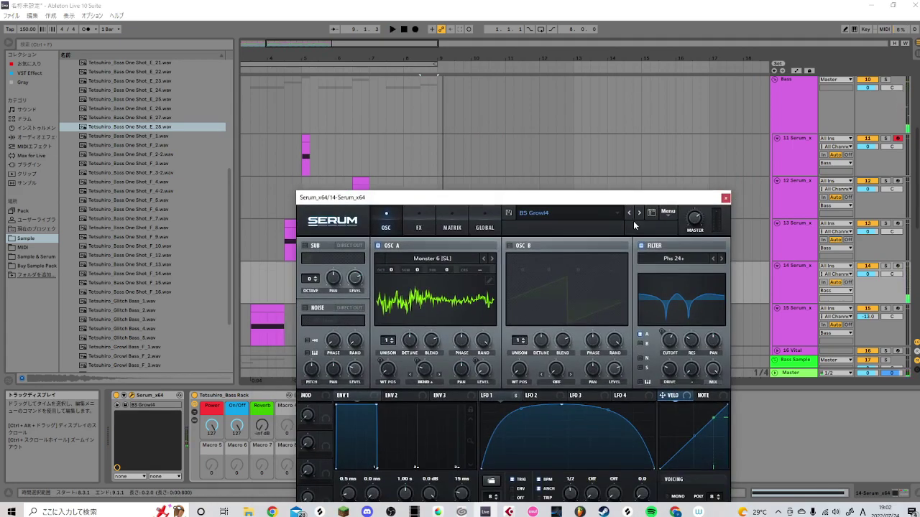
{"action": "left_click", "coordinate": [639, 214]}
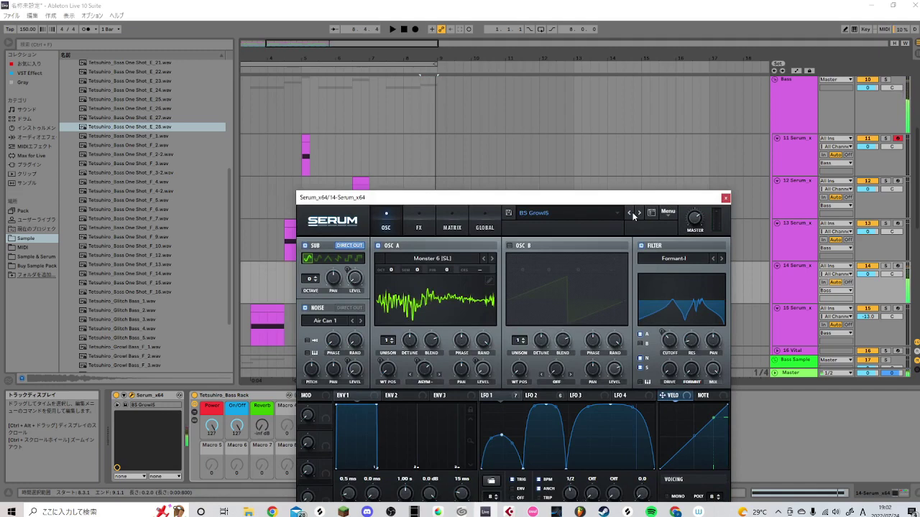
{"action": "left_click", "coordinate": [630, 213]}
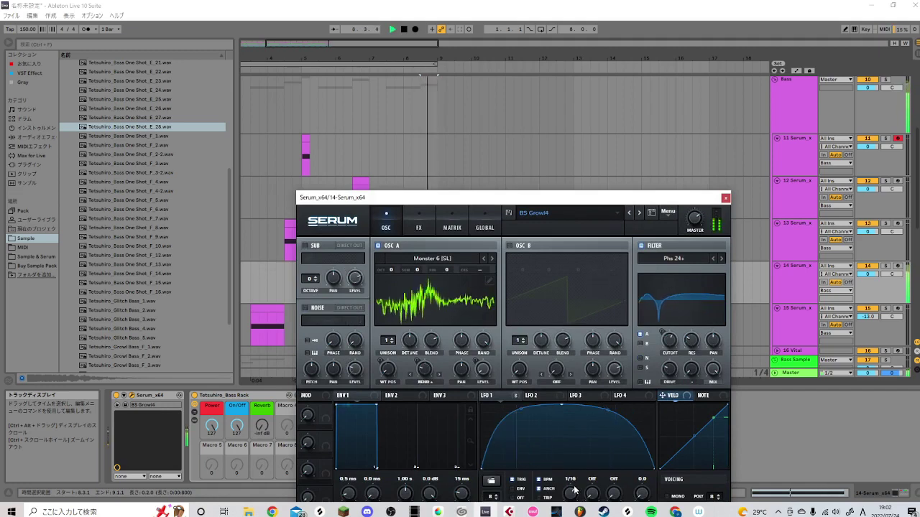
{"action": "left_click_drag", "start_coordinate": [572, 493], "coordinate": [573, 498]}
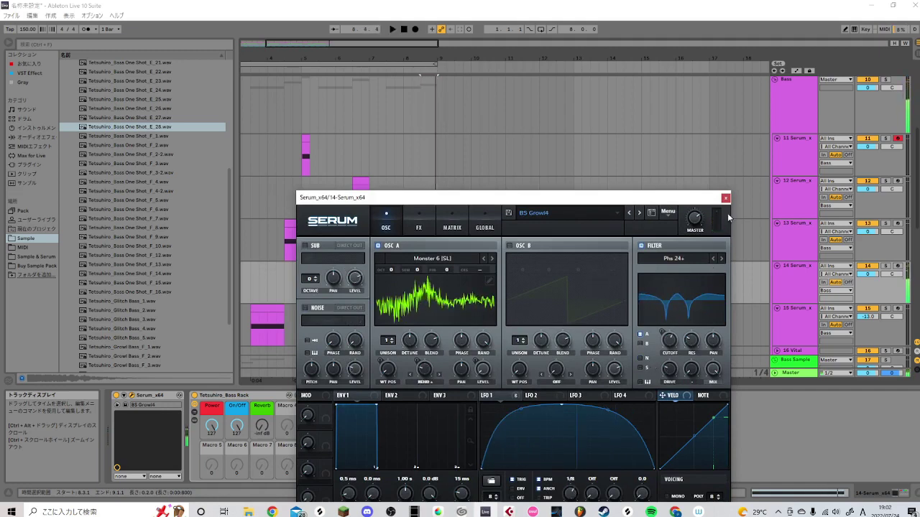
- Switch the bar 8 growl's Serum preset to BS Growl6 and close the plugin window
{"action": "left_click", "coordinate": [640, 214]}
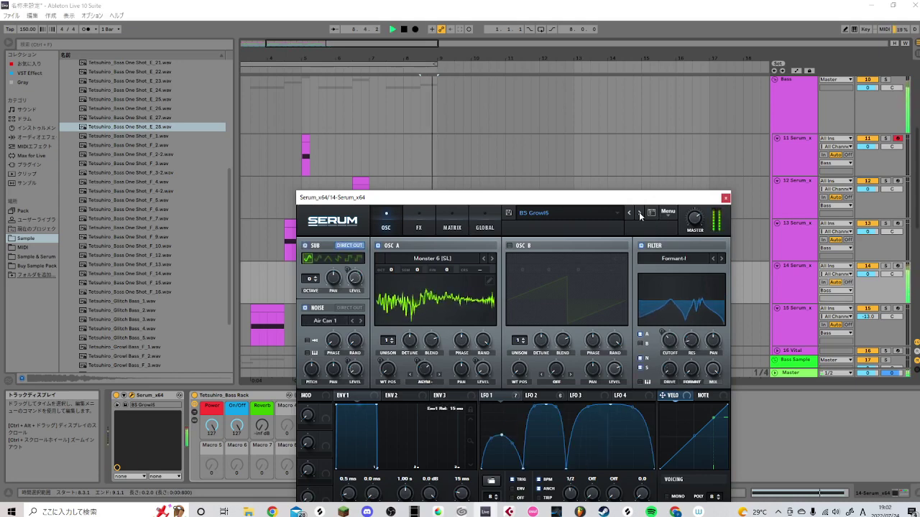
{"action": "left_click", "coordinate": [640, 214]}
{"action": "left_click_drag", "start_coordinate": [641, 199], "coordinate": [656, 161]}
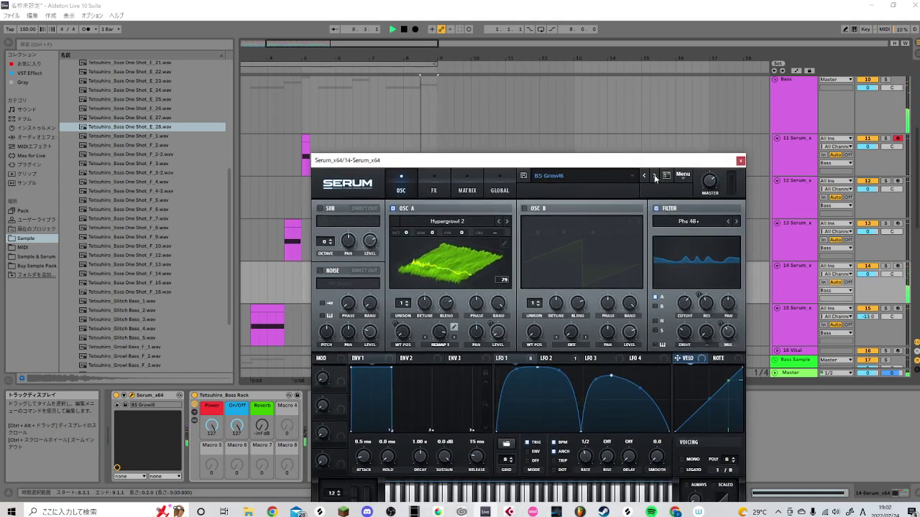
{"action": "left_click", "coordinate": [740, 160]}
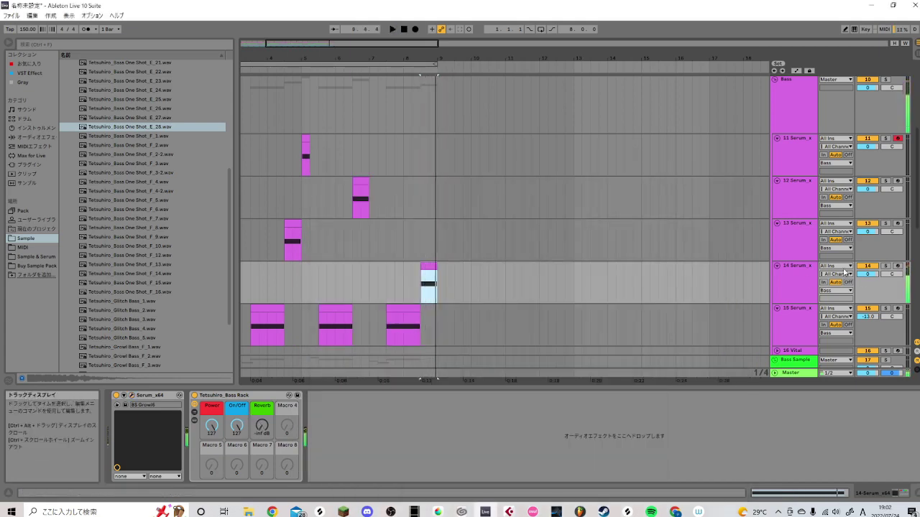
- Freeze and flatten the 14 Serum track to audio and delete the leftover tail clip after bar 8
{"action": "right_click", "coordinate": [802, 281]}
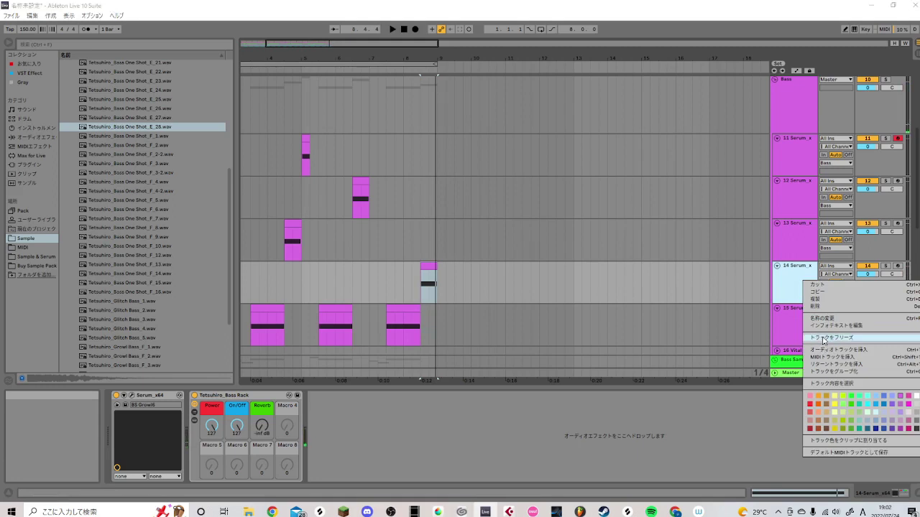
{"action": "left_click", "coordinate": [823, 337]}
{"action": "right_click", "coordinate": [800, 289]}
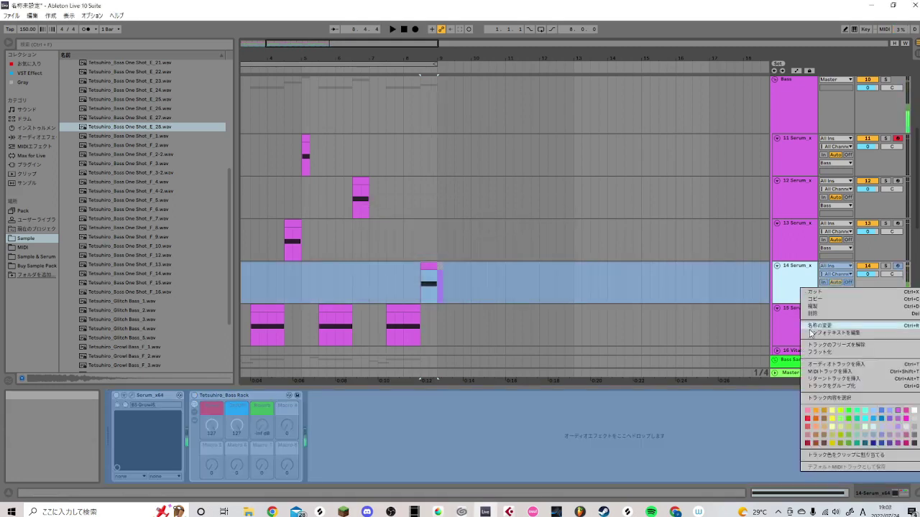
{"action": "left_click", "coordinate": [803, 351]}
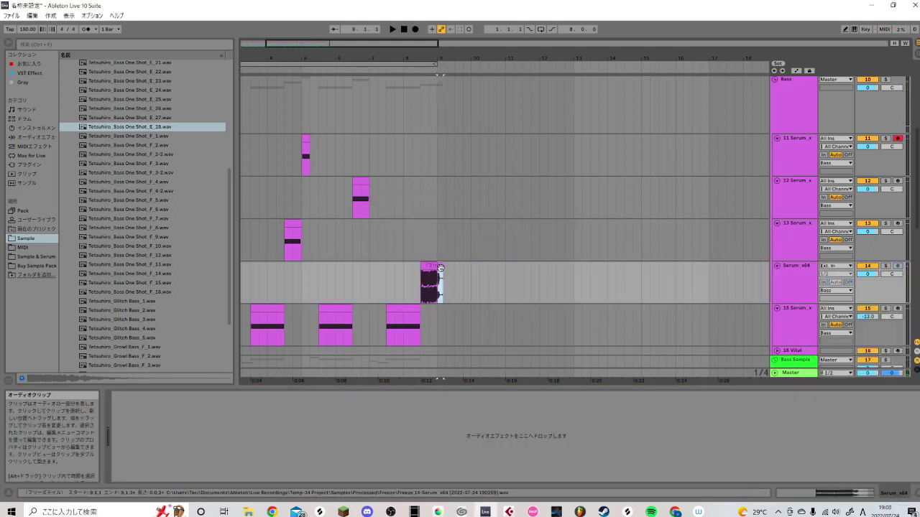
{"action": "left_click", "coordinate": [424, 282]}
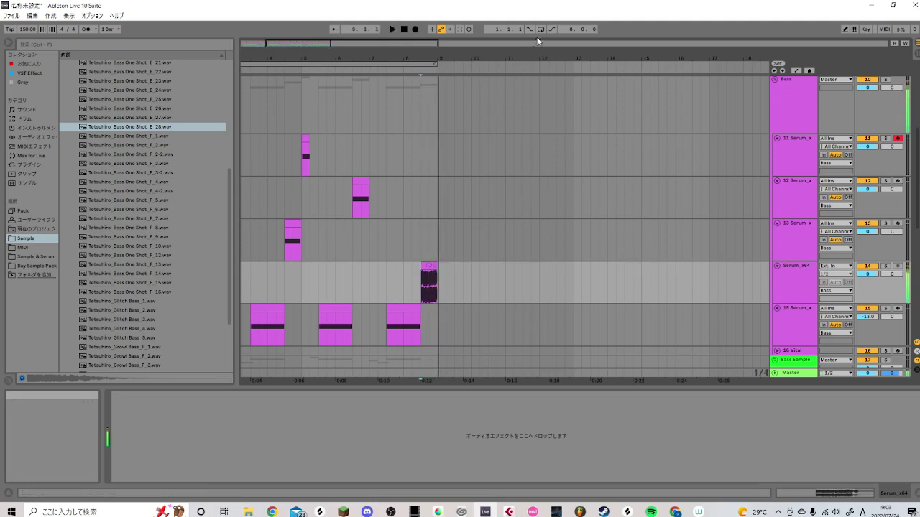
- Enable looping and copy the kick clip at the start of bar 8 to beat 4 of bar 8
{"action": "key", "text": "ctrl+l"}
{"action": "scroll", "coordinate": [433, 154], "scroll_direction": "up", "scroll_amount": 5}
{"action": "left_click", "coordinate": [405, 168]}
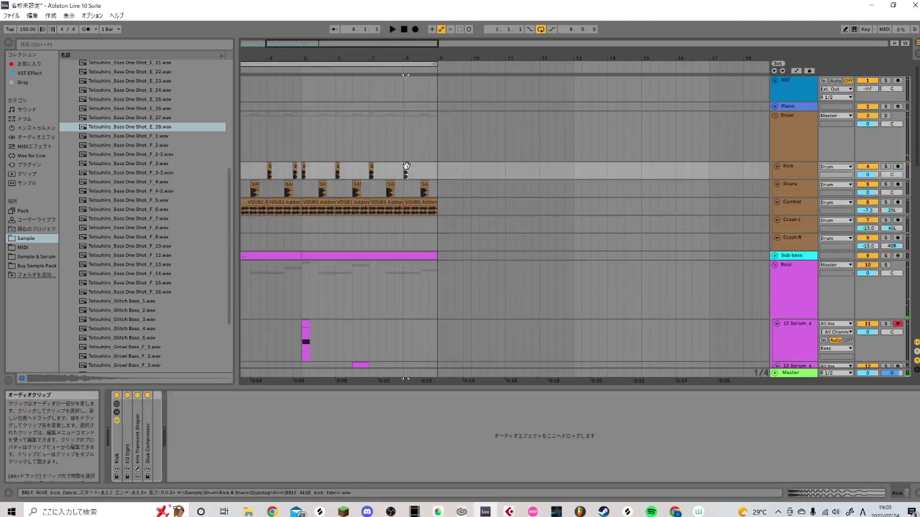
{"action": "scroll", "coordinate": [431, 168], "scroll_direction": "down", "scroll_amount": 10}
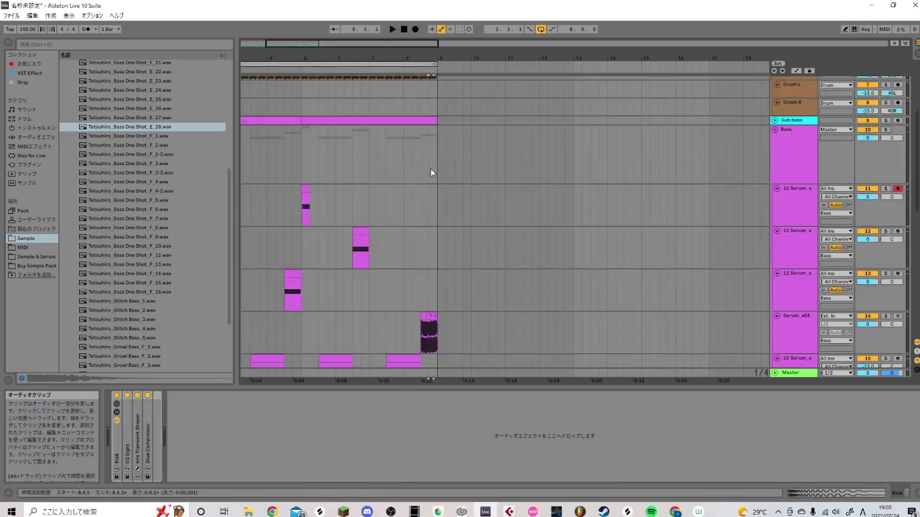
- Play the eight-bar loop from bar 1, checking the drum, bass and bass sample tracks, and stop playback
{"action": "left_click", "coordinate": [255, 112]}
{"action": "left_click", "coordinate": [256, 64]}
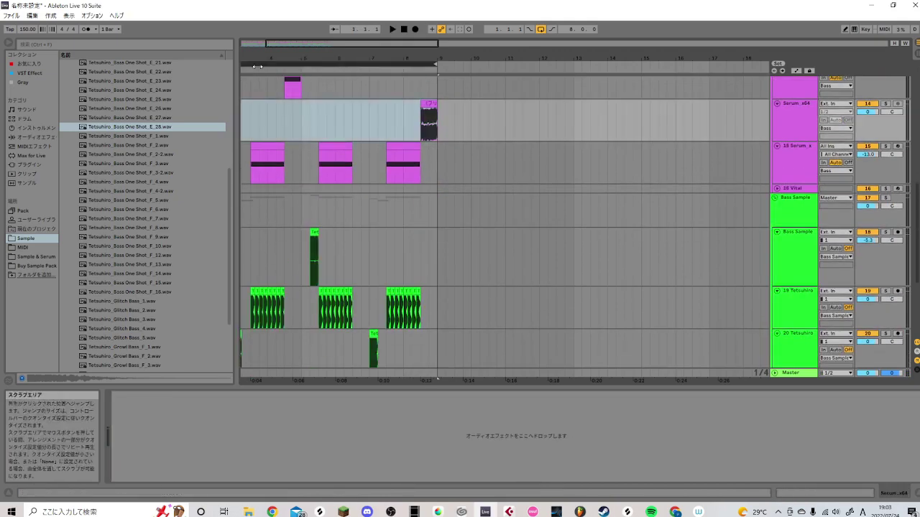
{"action": "key", "text": "space"}
{"action": "left_click_drag", "start_coordinate": [264, 44], "coordinate": [258, 59]}
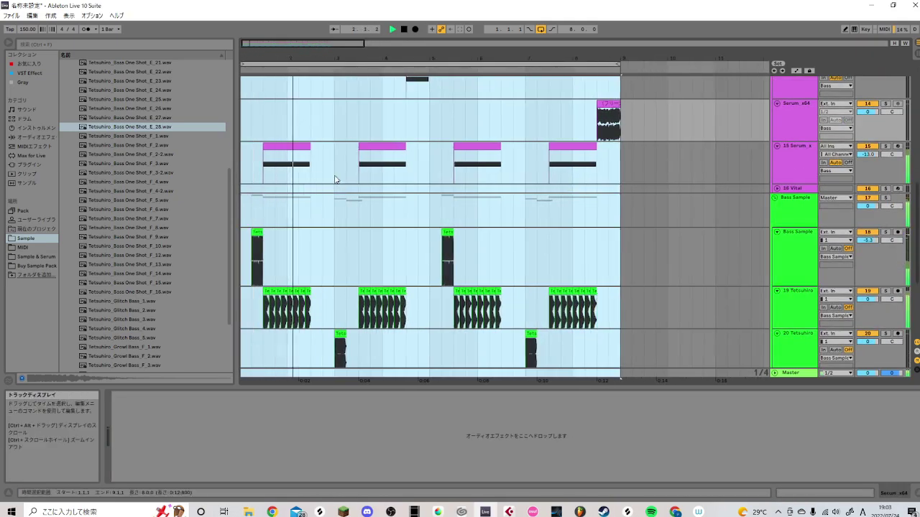
{"action": "scroll", "coordinate": [369, 192], "scroll_direction": "up", "scroll_amount": 8}
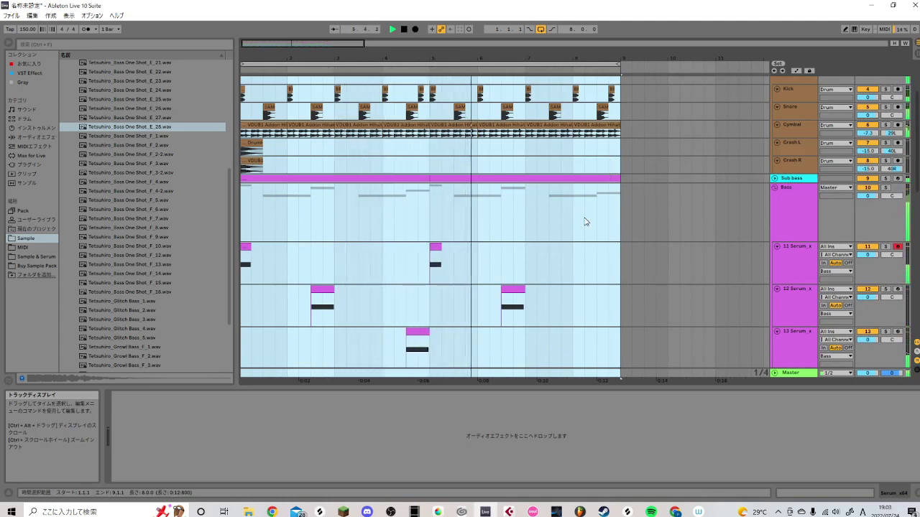
{"action": "scroll", "coordinate": [585, 222], "scroll_direction": "down", "scroll_amount": 2}
{"action": "scroll", "coordinate": [586, 222], "scroll_direction": "up", "scroll_amount": 2}
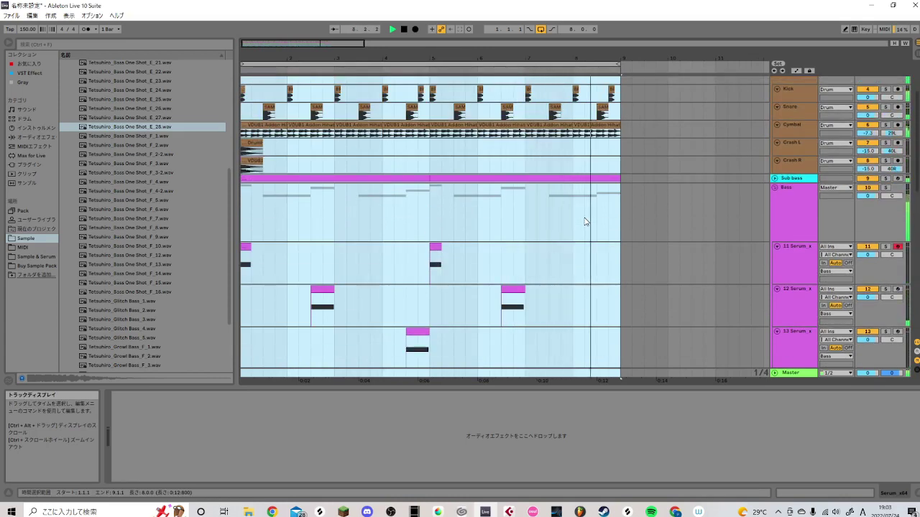
{"action": "scroll", "coordinate": [584, 221], "scroll_direction": "down", "scroll_amount": 15}
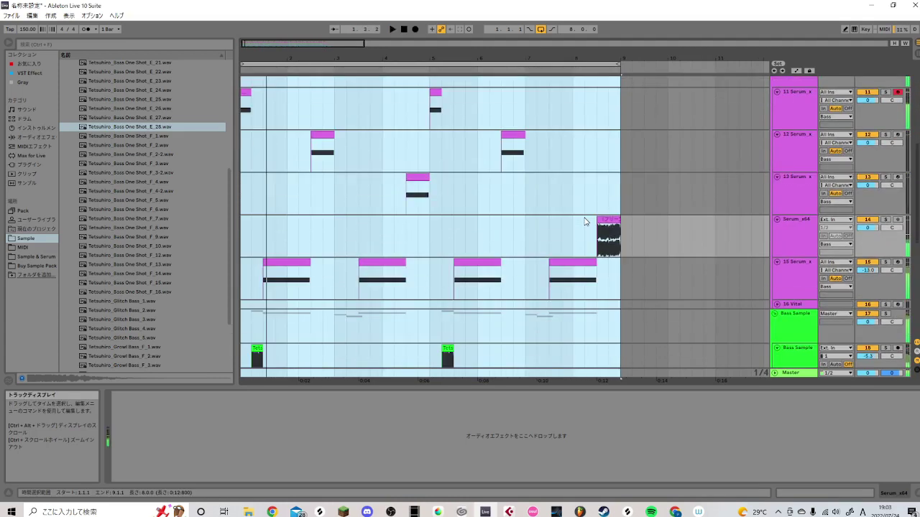
{"action": "key", "text": "space"}
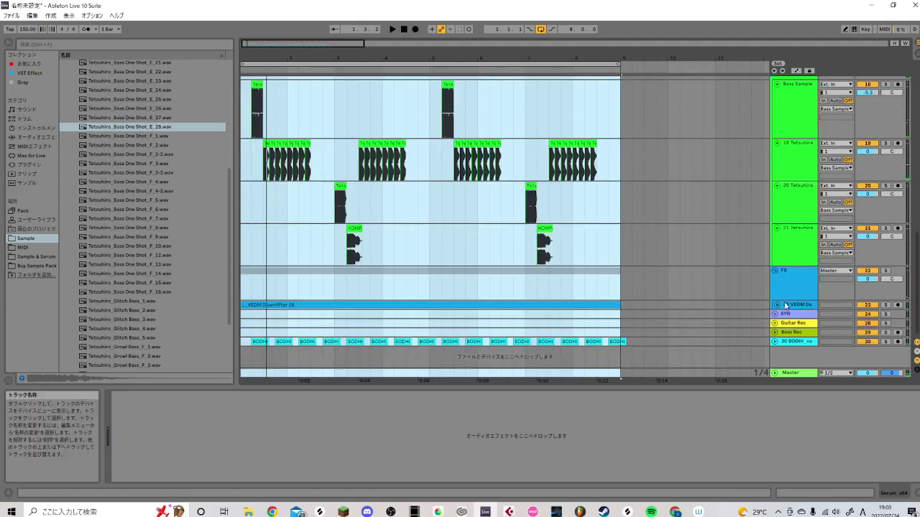
- Expand and duplicate the VEDM Downlifter track in the FX group, and delete the clip from the duplicate
{"action": "left_click", "coordinate": [777, 305]}
{"action": "scroll", "coordinate": [779, 305], "scroll_direction": "down", "scroll_amount": 1}
{"action": "left_click", "coordinate": [785, 293]}
{"action": "right_click", "coordinate": [785, 293]}
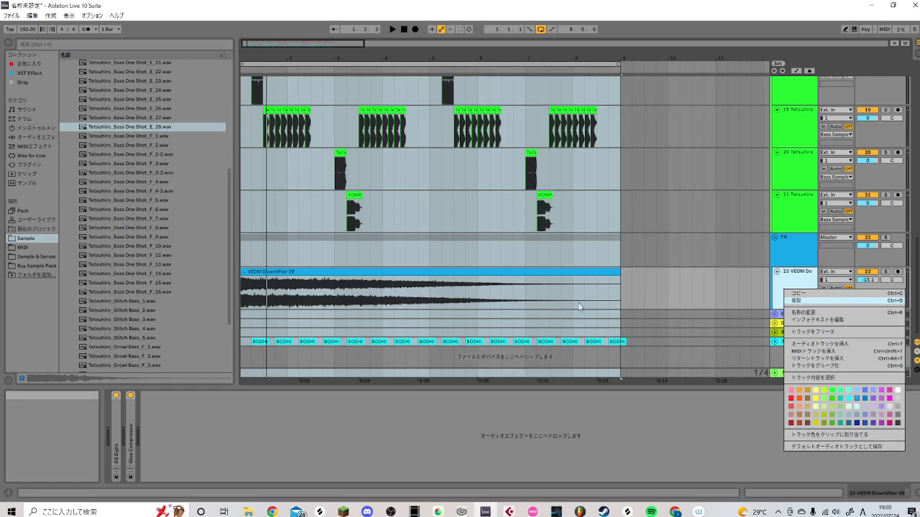
{"action": "left_click", "coordinate": [787, 300]}
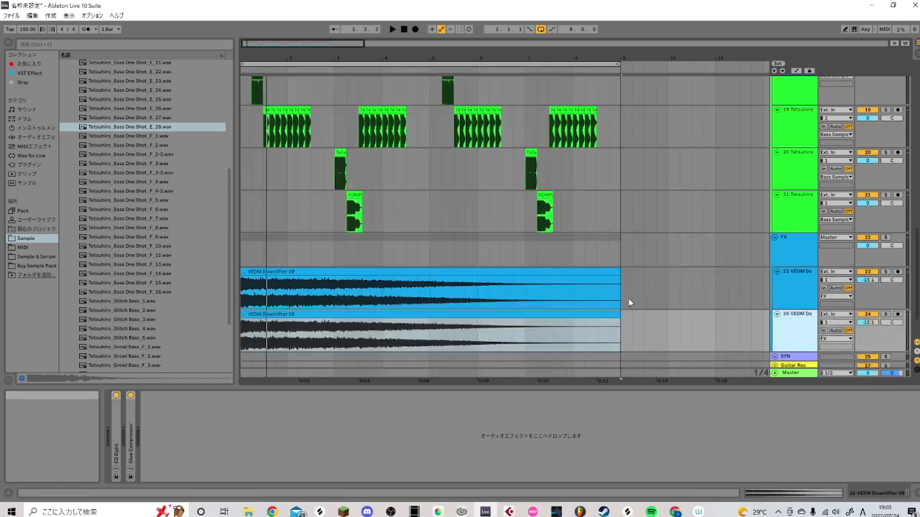
{"action": "left_click", "coordinate": [511, 316]}
{"action": "key", "text": "Delete"}
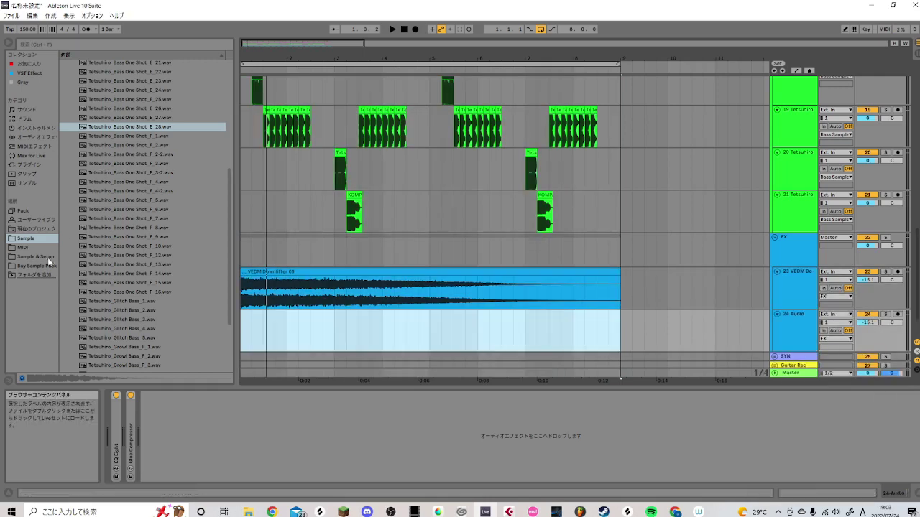
- Audition risers in the Best folder of FX Up and place VEDM Uplifter 38 Noise 8 Bars.wav at bar 1 of the empty FX track
{"action": "scroll", "coordinate": [118, 224], "scroll_direction": "down", "scroll_amount": 3}
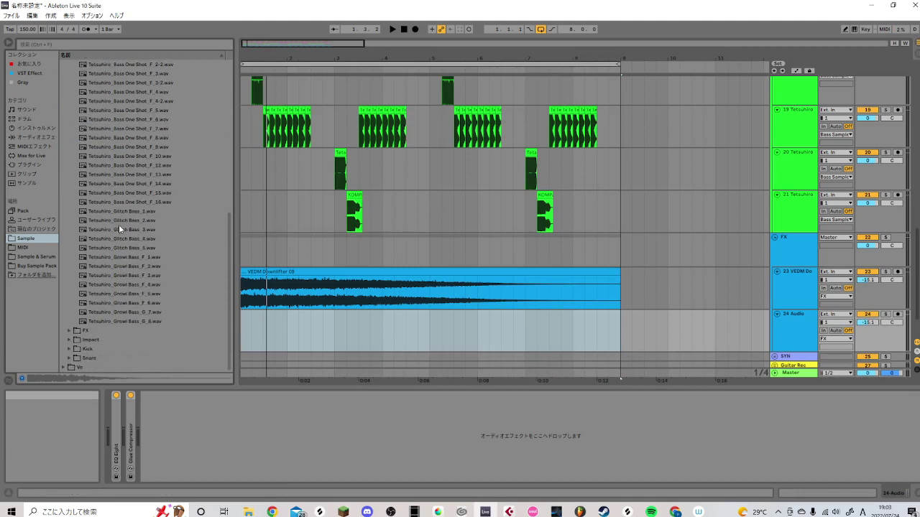
{"action": "left_click", "coordinate": [69, 330]}
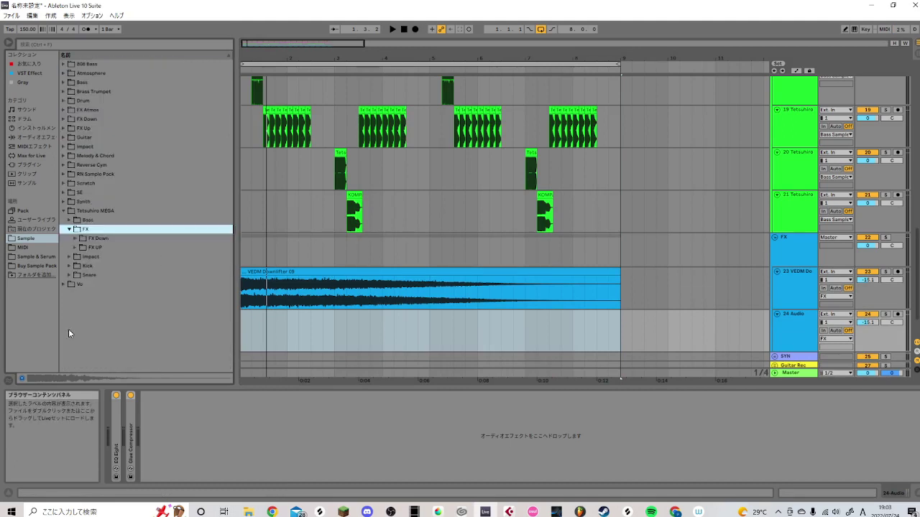
{"action": "left_click", "coordinate": [65, 127]}
{"action": "left_click", "coordinate": [70, 136]}
{"action": "left_click", "coordinate": [102, 174]}
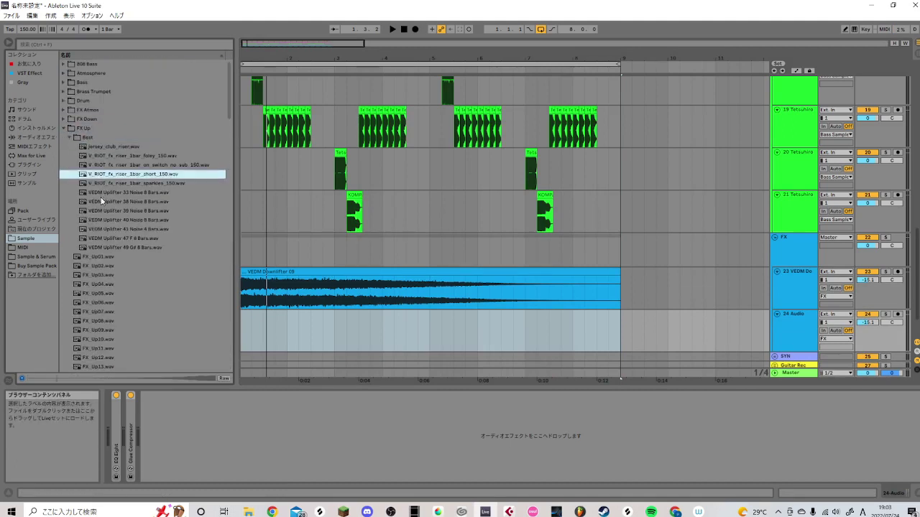
{"action": "left_click", "coordinate": [105, 202]}
{"action": "left_click_drag", "start_coordinate": [105, 206], "coordinate": [244, 311]}
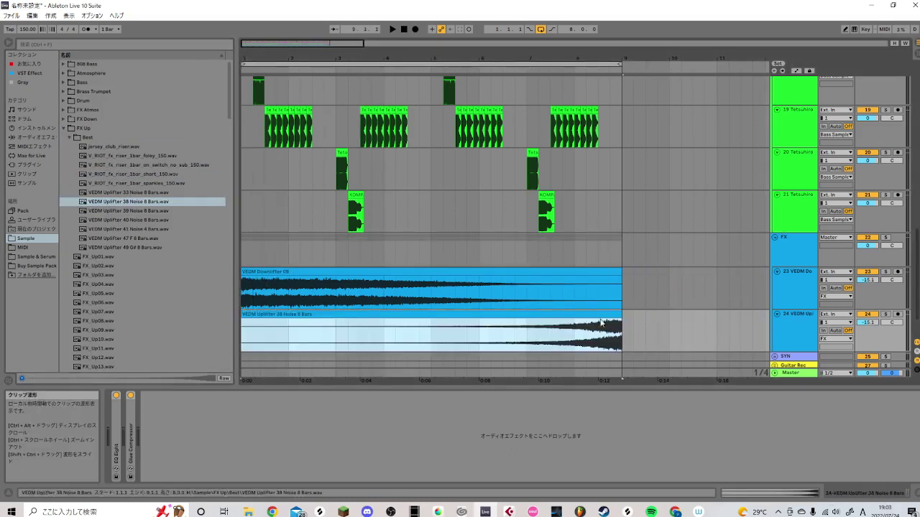
- Browse the Best folder of the Impact samples and audition the V_RIOT_fx_impact_sudden and V_RIOT_fx_impact_woosh_02 sounds
{"action": "scroll", "coordinate": [632, 327], "scroll_direction": "down", "scroll_amount": 1}
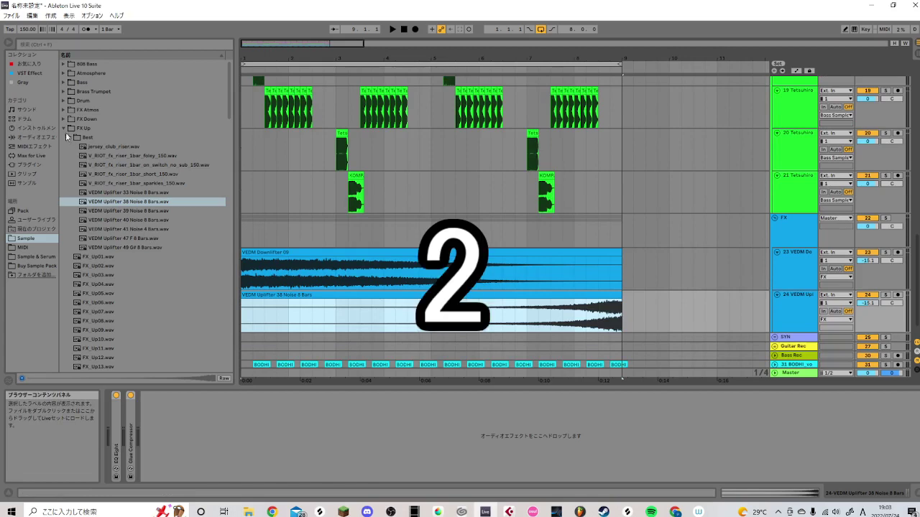
{"action": "left_click", "coordinate": [64, 129]}
{"action": "left_click", "coordinate": [65, 147]}
{"action": "left_click", "coordinate": [69, 155]}
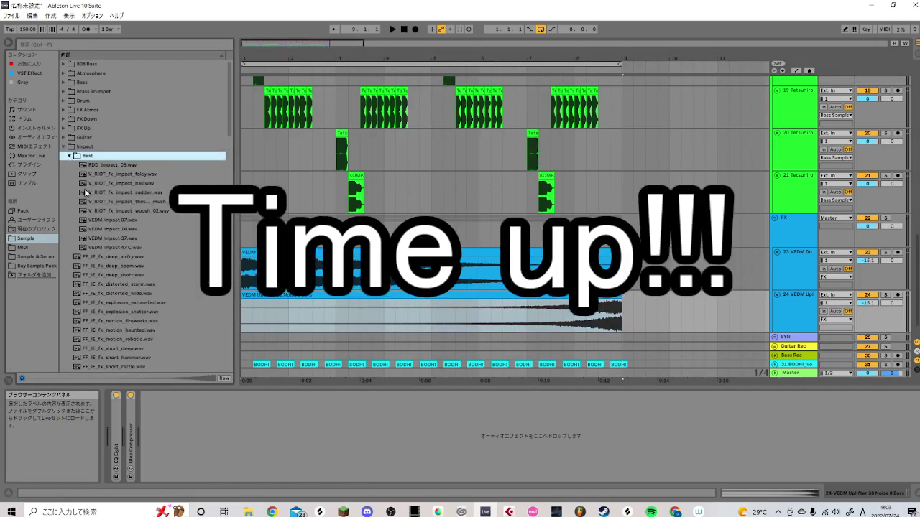
{"action": "left_click", "coordinate": [84, 192]}
{"action": "left_click", "coordinate": [96, 211]}
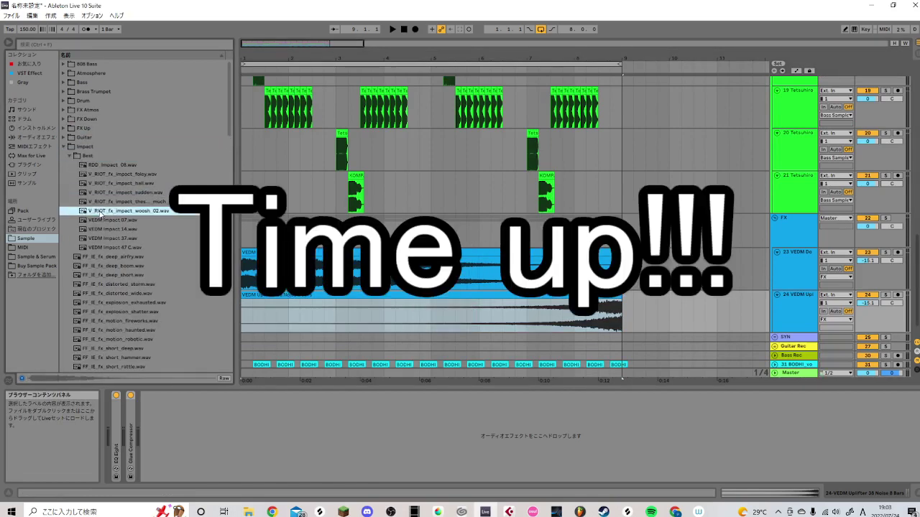
{"action": "left_click", "coordinate": [244, 218]}
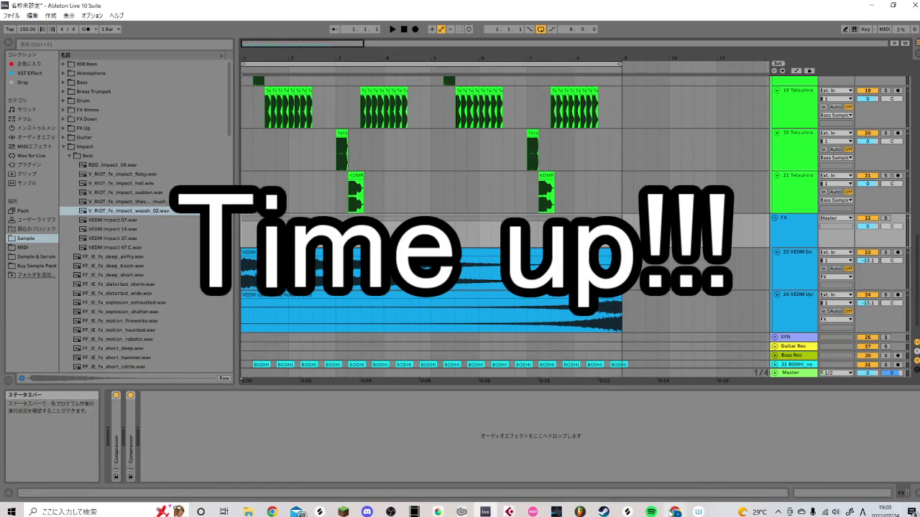
{"action": "left_click", "coordinate": [673, 511]}
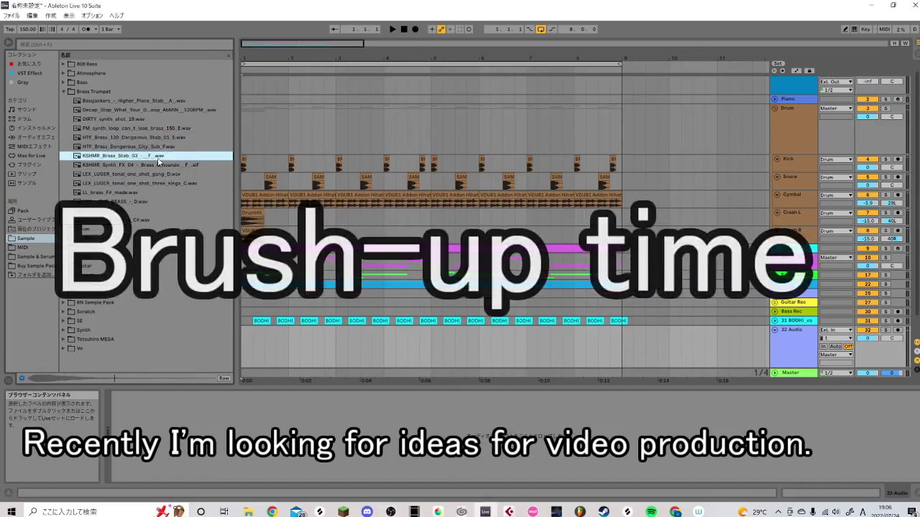
- Place KSHMR_Brass_Stab_03 on the 32 Audio track and repeat it at bars 1, 3, 5 and 7
{"action": "key", "text": "ctrl+d"}
{"action": "key", "text": "ctrl+d"}
{"action": "key", "text": "ctrl+d"}
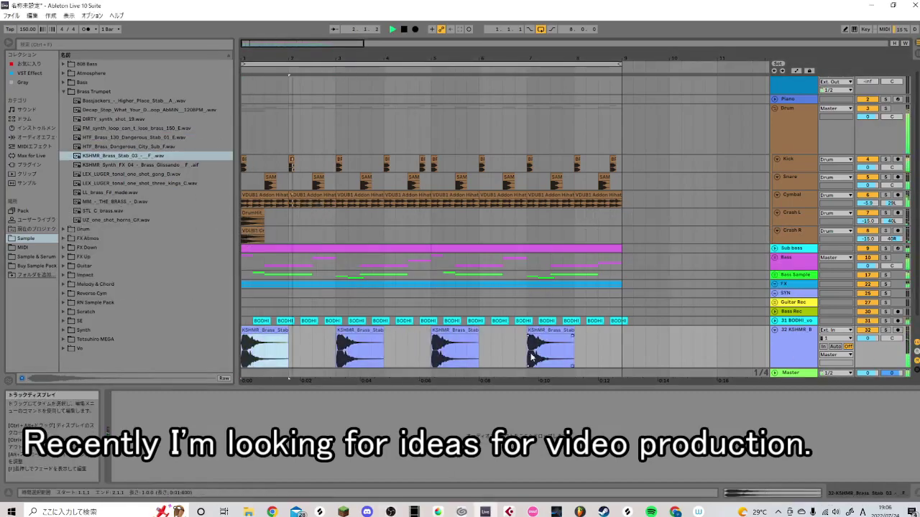
- Cut the brass stab at bar 5 to half a bar and add a short stab on beat 4 of bar 4
{"action": "left_click", "coordinate": [657, 343]}
{"action": "left_click_drag", "start_coordinate": [455, 352], "coordinate": [479, 352]}
{"action": "key", "text": "Delete"}
{"action": "double_click", "coordinate": [425, 330]}
{"action": "left_click", "coordinate": [408, 204]}
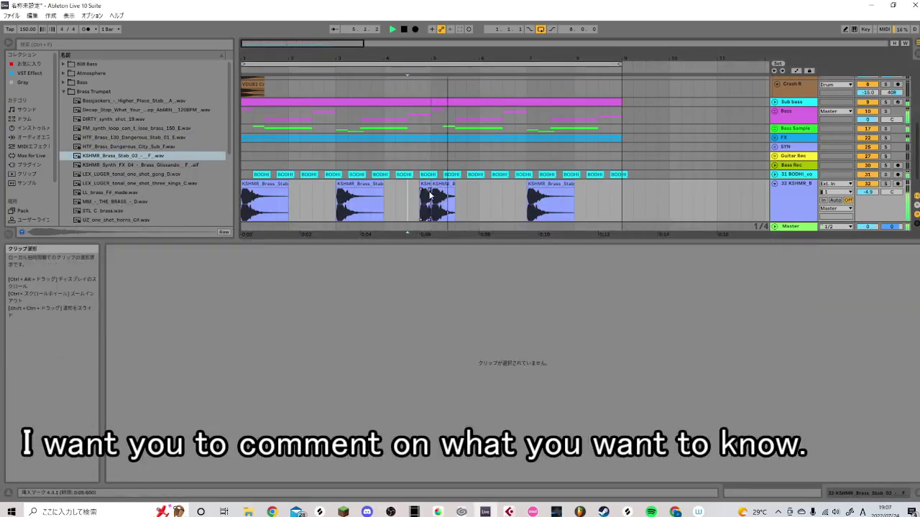